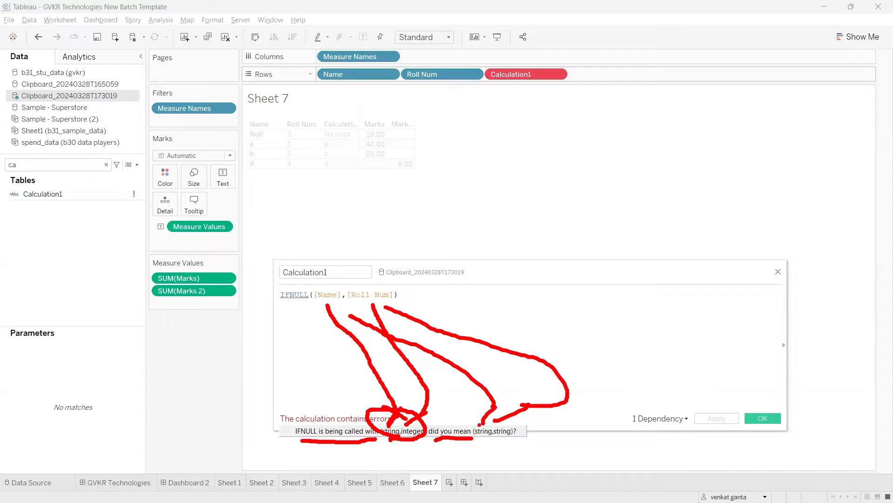
{"action": "mouse_move", "coordinate": [479, 424]}
{"action": "left_mouse_down"}
{"action": "mouse_move", "coordinate": [470, 429]}
{"action": "mouse_move", "coordinate": [471, 446]}
{"action": "mouse_move", "coordinate": [514, 420]}
{"action": "mouse_move", "coordinate": [458, 421]}
{"action": "left_mouse_up"}
{"action": "mouse_move", "coordinate": [518, 427]}
{"action": "left_mouse_down"}
{"action": "mouse_move", "coordinate": [578, 393]}
{"action": "mouse_move", "coordinate": [581, 366]}
{"action": "mouse_move", "coordinate": [640, 396]}
{"action": "mouse_move", "coordinate": [579, 368]}
{"action": "left_mouse_up"}
{"action": "key", "text": "Escape"}
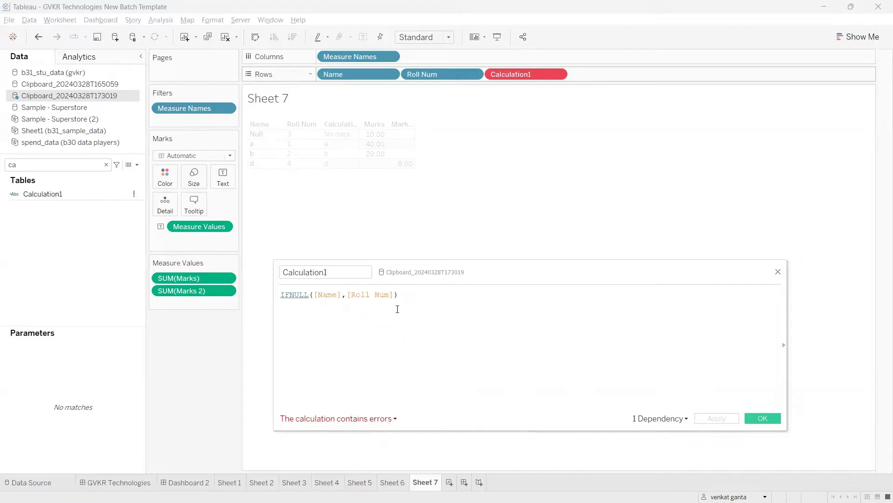
Wrap the Roll Num argument in STR so Calculation1 reads IFNULL([Name],STR([Roll Num])), and apply the calculation.
{"action": "left_click", "coordinate": [393, 294]}
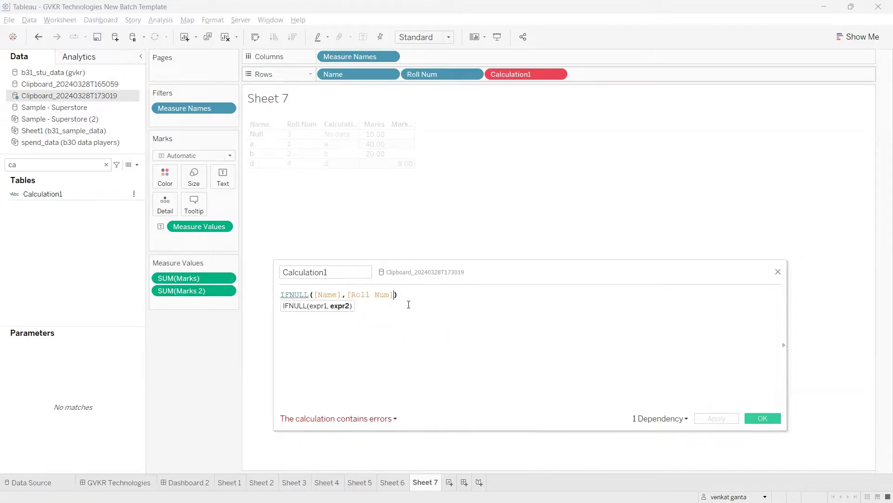
{"action": "type", "text": ")"}
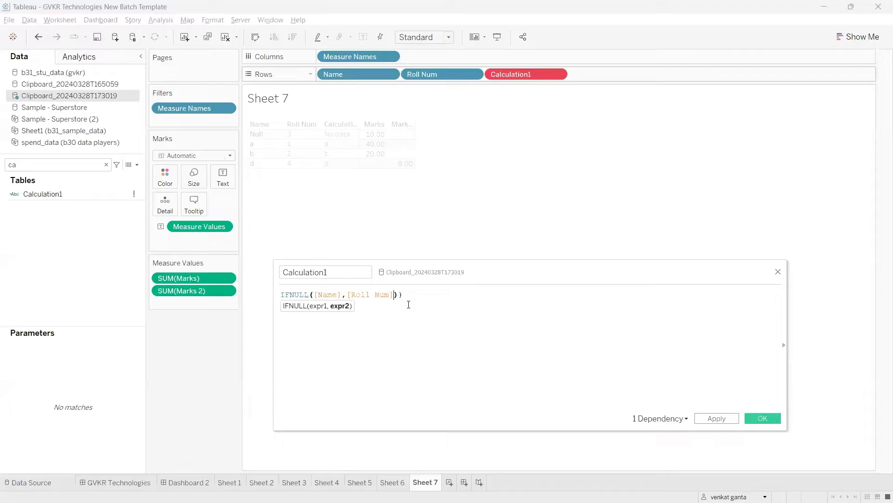
{"action": "type", "text": "("}
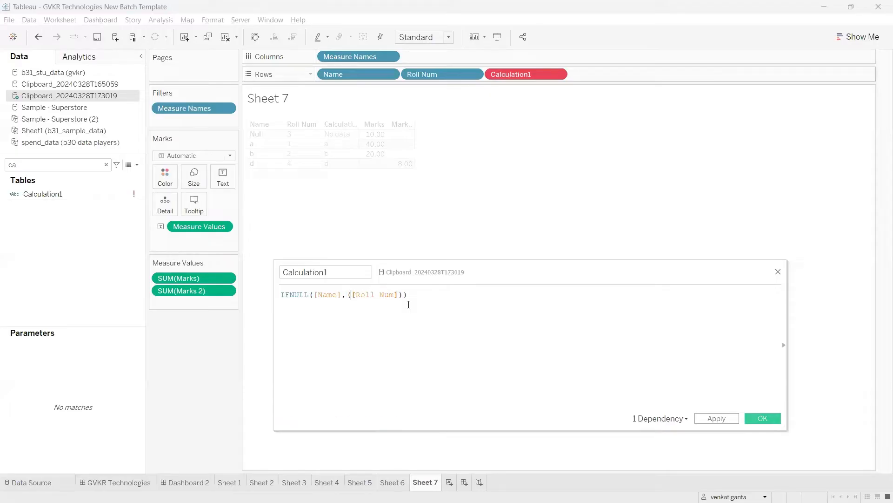
{"action": "key", "text": "Left"}
{"action": "type", "text": "str"}
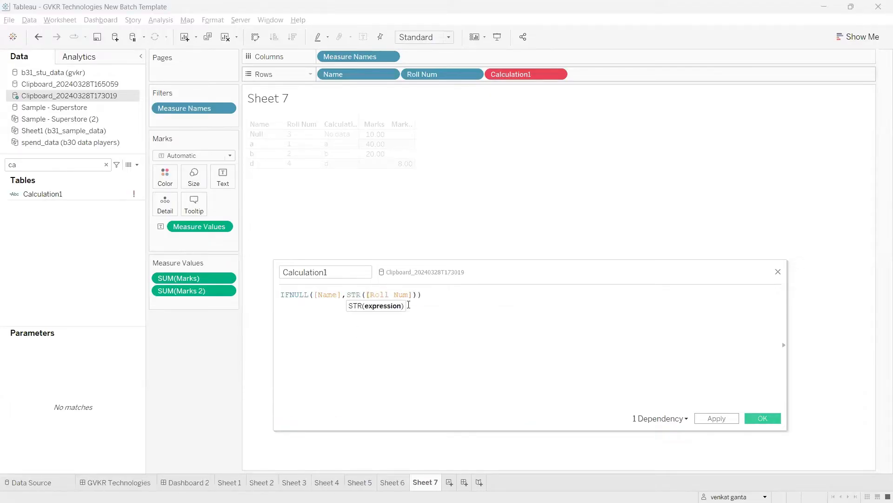
{"action": "mouse_move", "coordinate": [305, 304]}
{"action": "left_mouse_down"}
{"action": "mouse_move", "coordinate": [406, 300]}
{"action": "mouse_move", "coordinate": [363, 325]}
{"action": "left_mouse_up"}
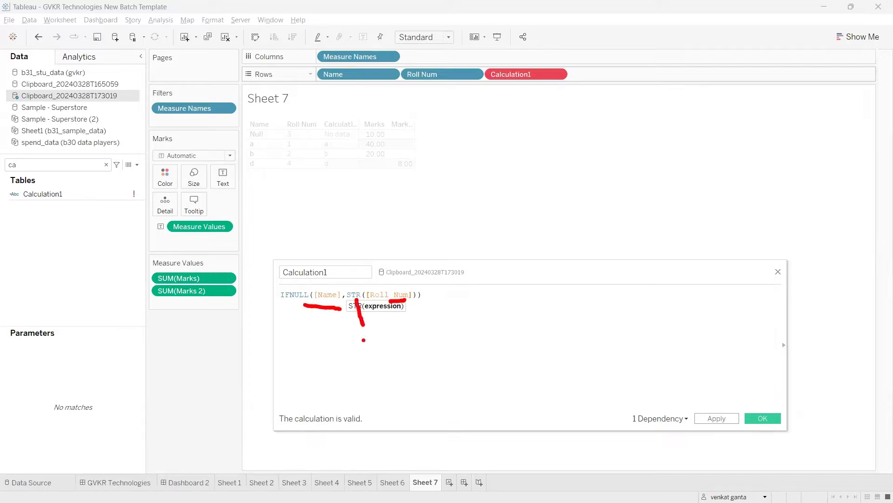
{"action": "key", "text": "Escape"}
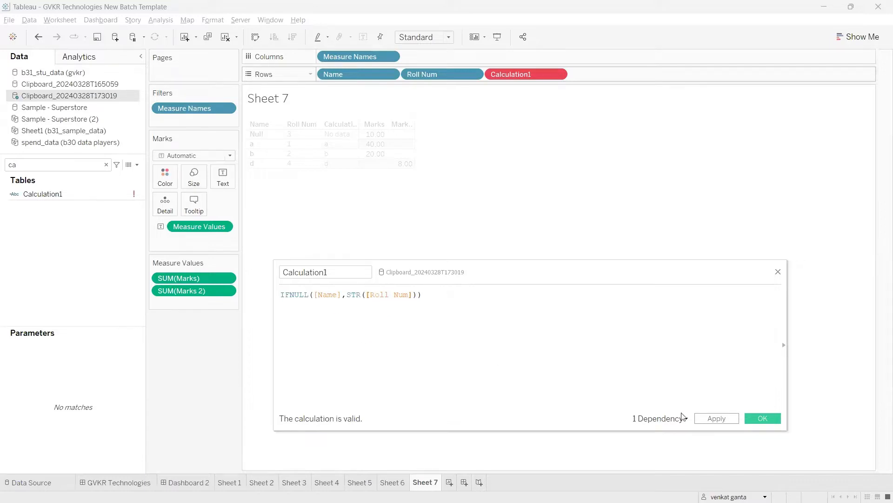
{"action": "left_click", "coordinate": [712, 418]}
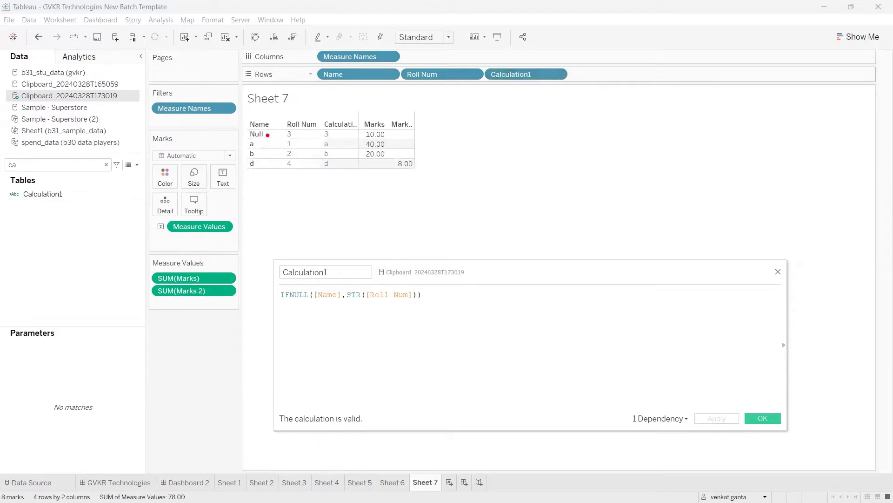
{"action": "left_click_drag", "start_coordinate": [268, 135], "coordinate": [318, 134]}
{"action": "mouse_move", "coordinate": [268, 146]}
{"action": "left_mouse_down"}
{"action": "mouse_move", "coordinate": [310, 146]}
{"action": "mouse_move", "coordinate": [303, 155]}
{"action": "mouse_move", "coordinate": [319, 154]}
{"action": "left_mouse_up"}
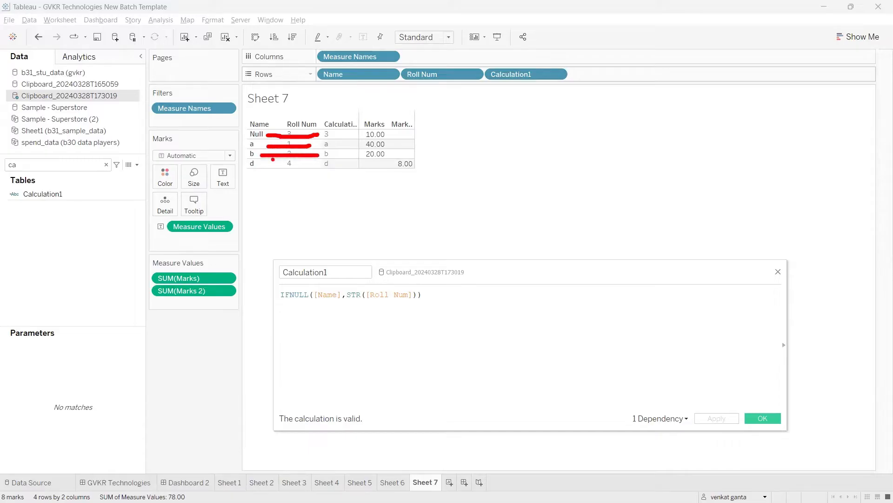
{"action": "mouse_move", "coordinate": [262, 164]}
{"action": "left_mouse_down"}
{"action": "mouse_move", "coordinate": [313, 164]}
{"action": "mouse_move", "coordinate": [324, 182]}
{"action": "mouse_move", "coordinate": [330, 123]}
{"action": "mouse_move", "coordinate": [314, 151]}
{"action": "left_mouse_up"}
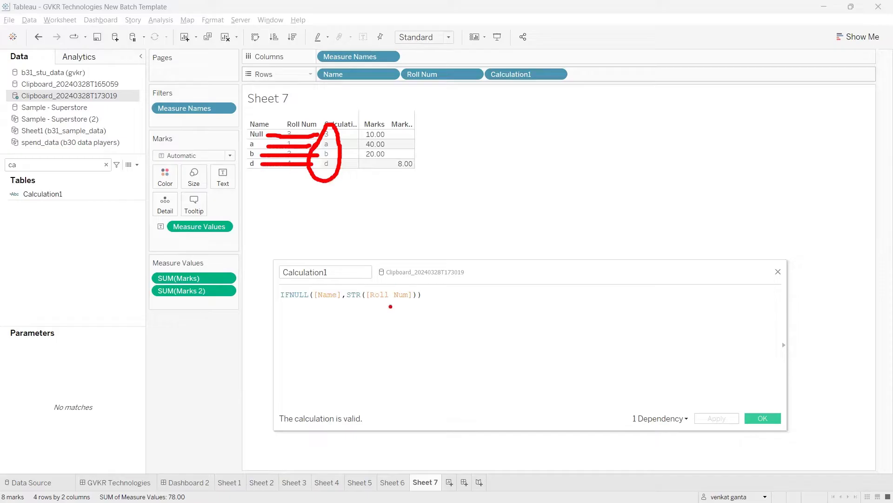
{"action": "key", "text": "Escape"}
{"action": "right_click", "coordinate": [658, 389]}
{"action": "left_click", "coordinate": [527, 361]}
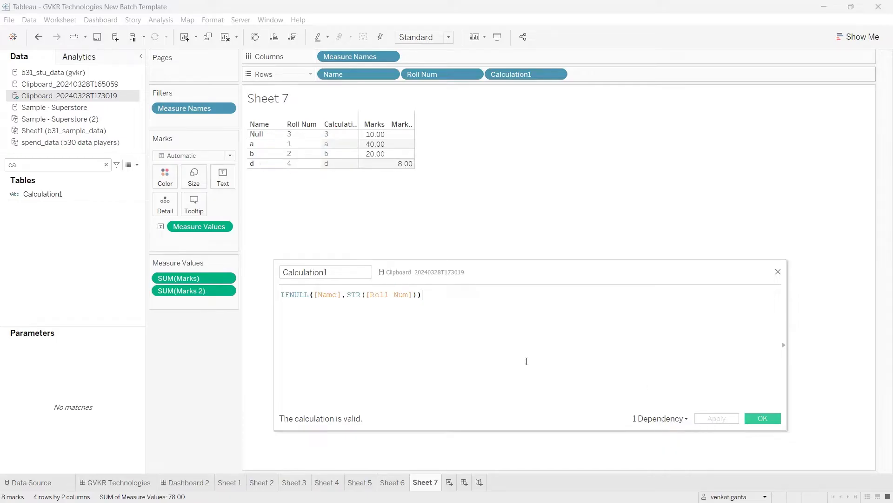
{"action": "mouse_move", "coordinate": [280, 308]}
{"action": "left_mouse_down"}
{"action": "mouse_move", "coordinate": [448, 309]}
{"action": "mouse_move", "coordinate": [455, 366]}
{"action": "left_mouse_up"}
{"action": "left_click_drag", "start_coordinate": [444, 285], "coordinate": [469, 278]}
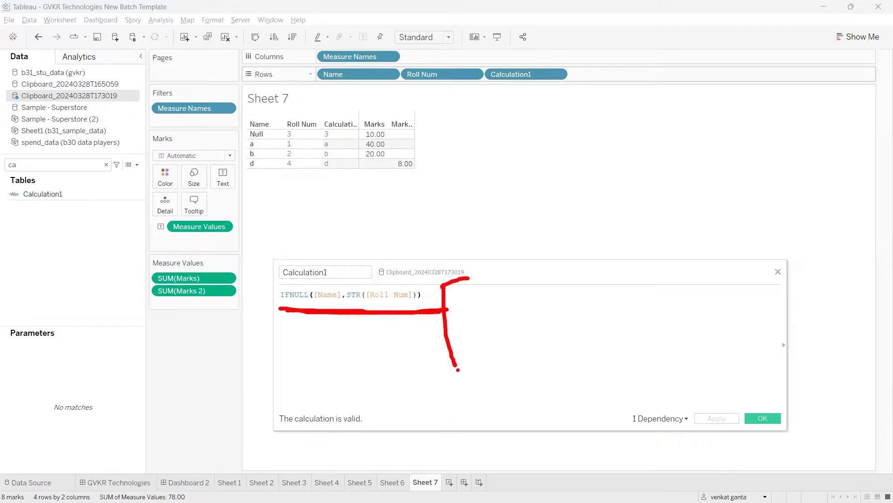
{"action": "left_click_drag", "start_coordinate": [458, 370], "coordinate": [517, 348]}
{"action": "left_click_drag", "start_coordinate": [501, 267], "coordinate": [510, 292]}
{"action": "mouse_move", "coordinate": [520, 254]}
{"action": "left_mouse_down"}
{"action": "mouse_move", "coordinate": [539, 274]}
{"action": "mouse_move", "coordinate": [521, 281]}
{"action": "mouse_move", "coordinate": [520, 252]}
{"action": "left_mouse_up"}
{"action": "mouse_move", "coordinate": [538, 328]}
{"action": "left_mouse_down"}
{"action": "mouse_move", "coordinate": [551, 358]}
{"action": "mouse_move", "coordinate": [605, 356]}
{"action": "left_mouse_up"}
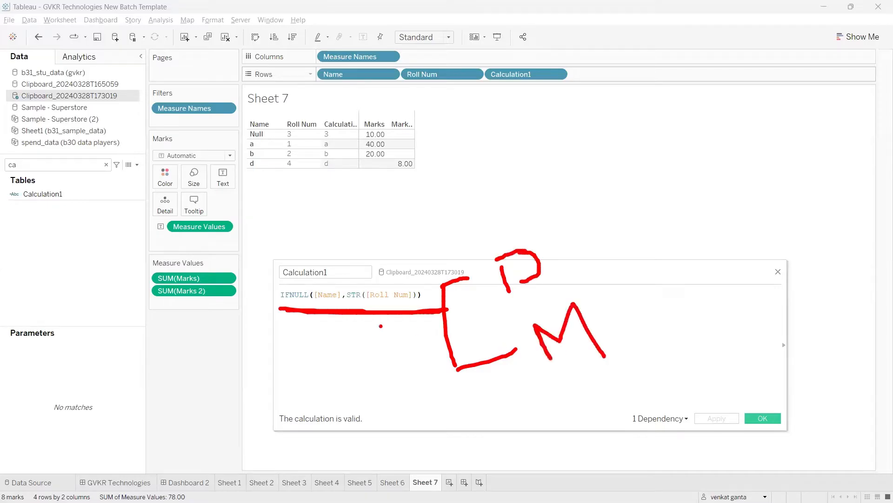
{"action": "mouse_move", "coordinate": [318, 304]}
{"action": "left_mouse_down"}
{"action": "mouse_move", "coordinate": [342, 305]}
{"action": "mouse_move", "coordinate": [328, 307]}
{"action": "left_mouse_up"}
{"action": "mouse_move", "coordinate": [326, 291]}
{"action": "left_mouse_down"}
{"action": "mouse_move", "coordinate": [384, 278]}
{"action": "mouse_move", "coordinate": [376, 294]}
{"action": "left_mouse_up"}
{"action": "mouse_move", "coordinate": [524, 241]}
{"action": "left_mouse_down"}
{"action": "mouse_move", "coordinate": [529, 248]}
{"action": "mouse_move", "coordinate": [562, 203]}
{"action": "left_mouse_up"}
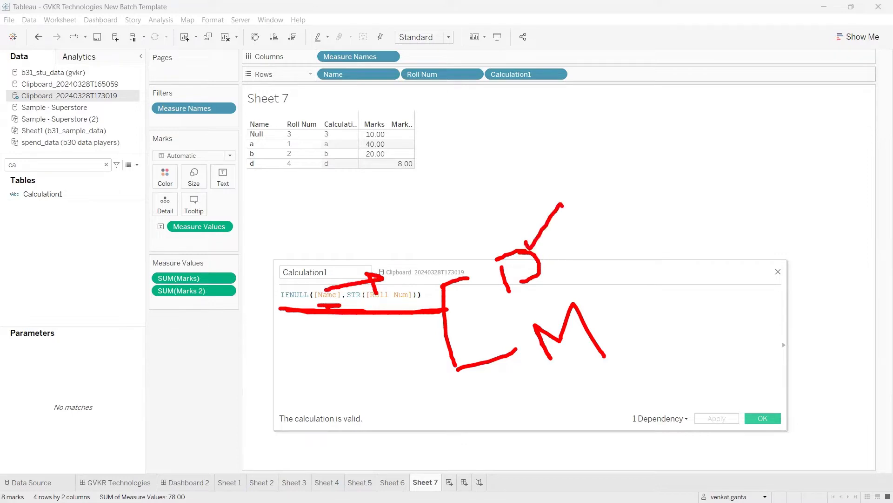
{"action": "left_click_drag", "start_coordinate": [295, 305], "coordinate": [312, 306]}
{"action": "key", "text": "Escape"}
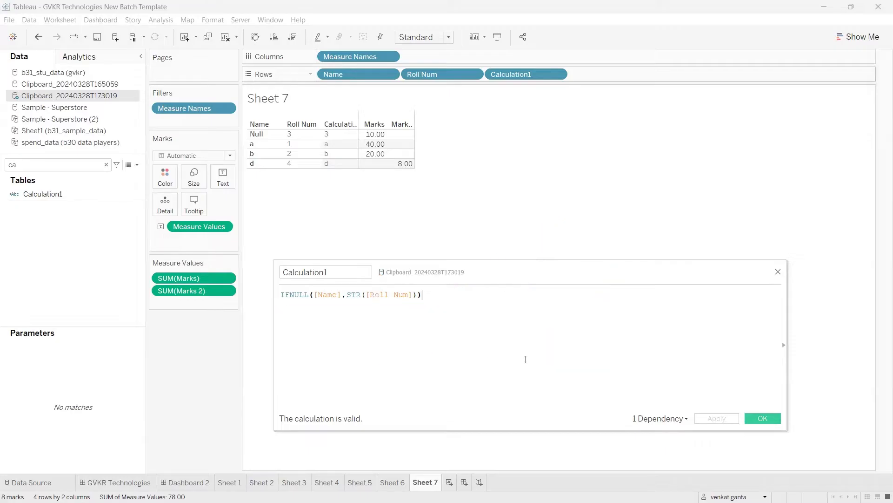
Delete both arguments inside the IFNULL parentheses in the Calculation1 formula.
{"action": "left_click", "coordinate": [417, 294]}
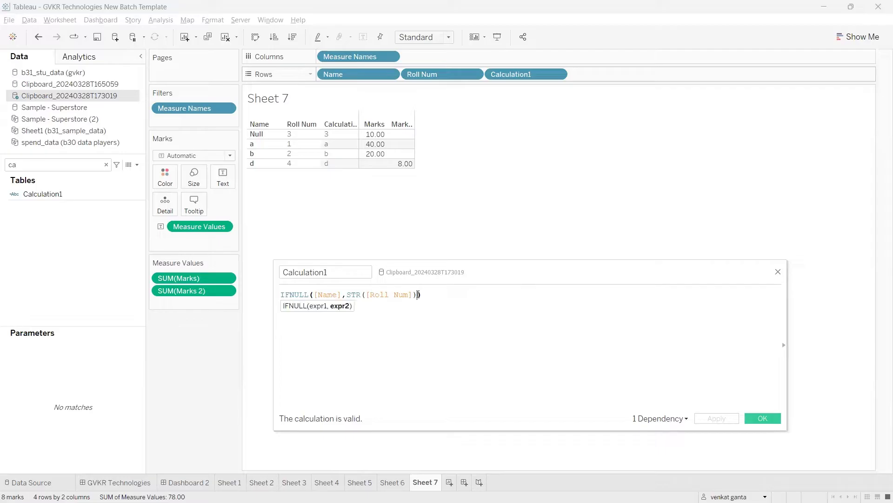
{"action": "left_click_drag", "start_coordinate": [418, 295], "coordinate": [317, 295]}
{"action": "key", "text": "BackSpace"}
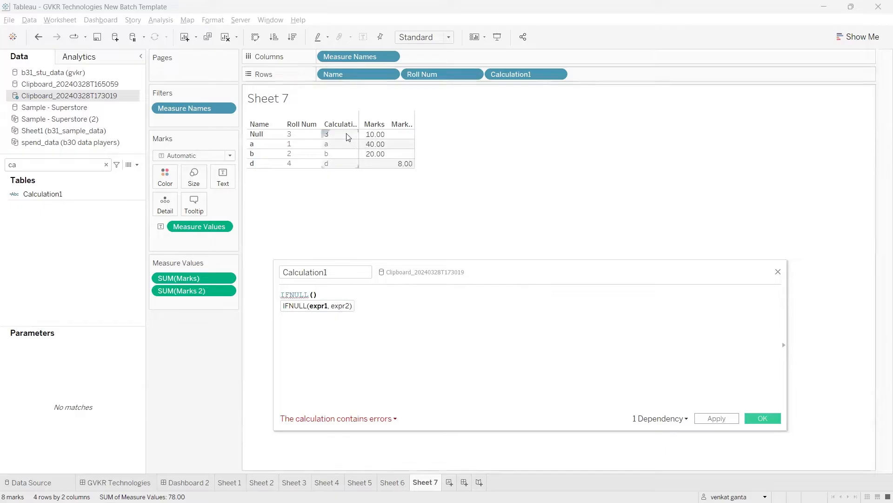
Widen the Marks and Marks 2 columns in the worksheet table to fit their full headers.
{"action": "mouse_move", "coordinate": [409, 140]}
{"action": "left_click", "coordinate": [414, 146]}
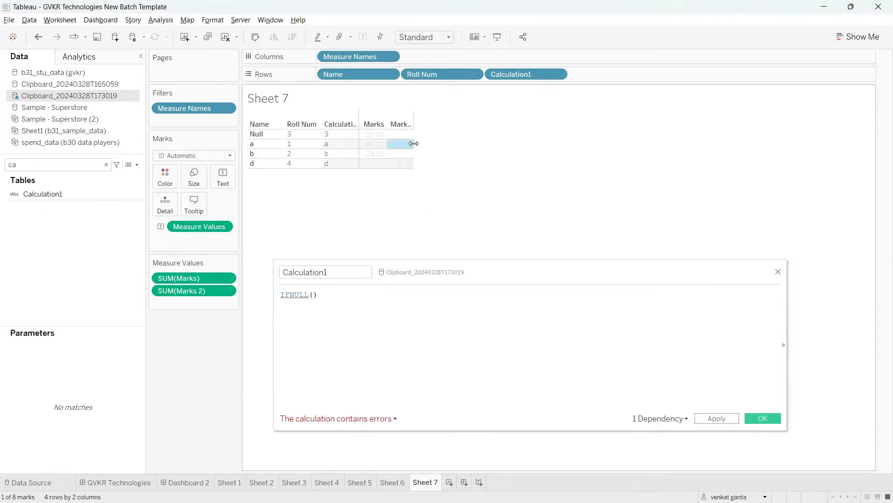
{"action": "left_click", "coordinate": [450, 200]}
{"action": "mouse_move", "coordinate": [415, 148]}
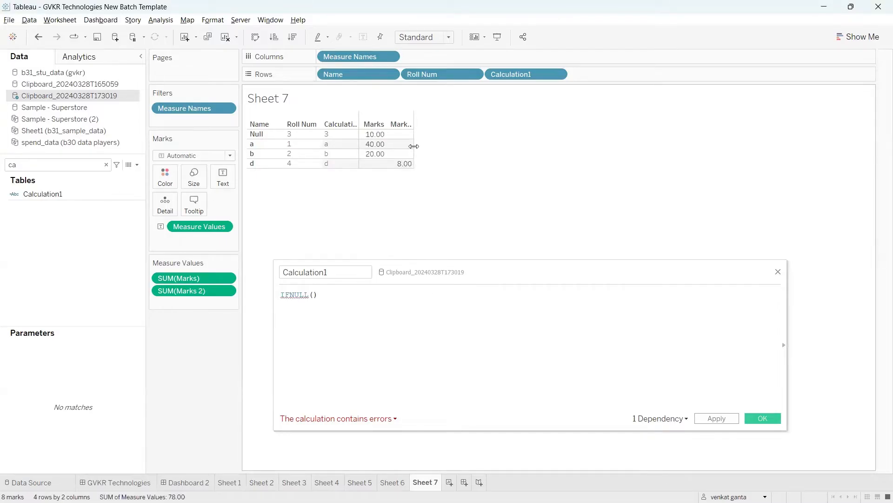
{"action": "left_click_drag", "start_coordinate": [414, 147], "coordinate": [469, 150]}
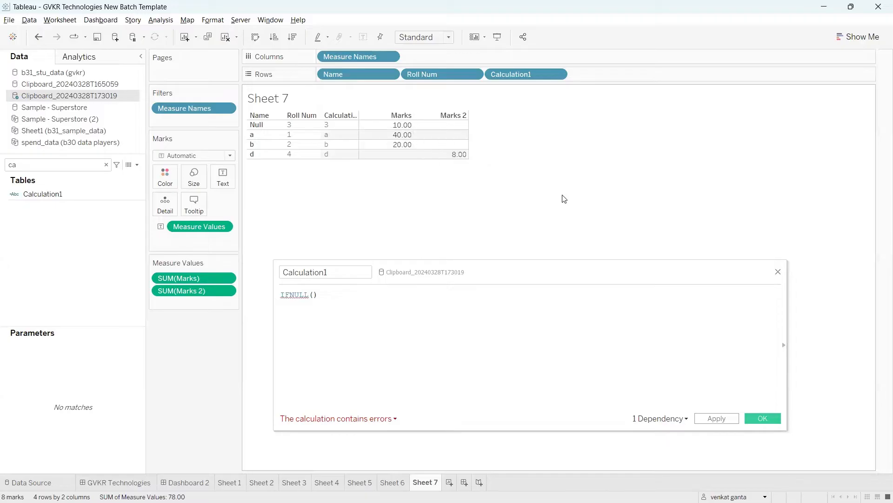
{"action": "left_click_drag", "start_coordinate": [394, 114], "coordinate": [413, 102]}
{"action": "left_click_drag", "start_coordinate": [434, 109], "coordinate": [465, 91]}
{"action": "left_click_drag", "start_coordinate": [410, 154], "coordinate": [449, 159]}
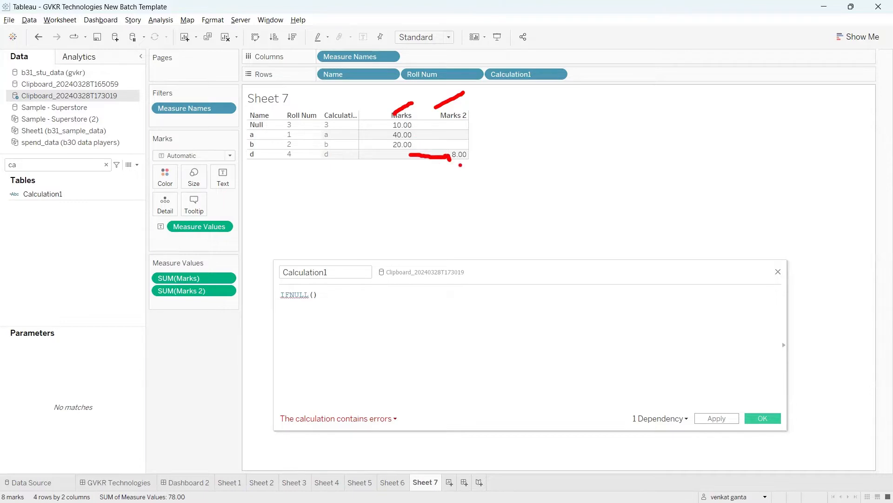
{"action": "left_click_drag", "start_coordinate": [452, 165], "coordinate": [468, 166]}
{"action": "mouse_move", "coordinate": [399, 149]}
{"action": "left_mouse_down"}
{"action": "mouse_move", "coordinate": [405, 188]}
{"action": "mouse_move", "coordinate": [416, 178]}
{"action": "mouse_move", "coordinate": [398, 179]}
{"action": "mouse_move", "coordinate": [445, 217]}
{"action": "mouse_move", "coordinate": [420, 205]}
{"action": "left_mouse_up"}
{"action": "left_click", "coordinate": [402, 135]}
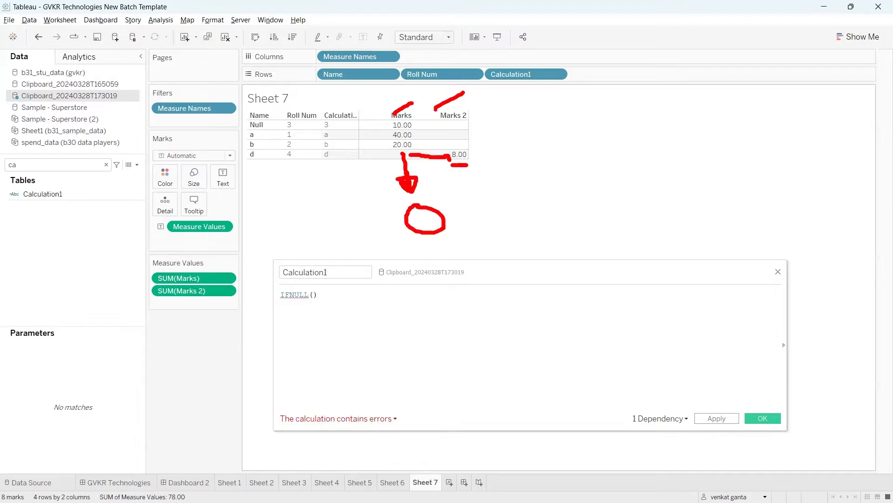
{"action": "mouse_move", "coordinate": [433, 108]}
{"action": "left_mouse_down"}
{"action": "mouse_move", "coordinate": [472, 188]}
{"action": "mouse_move", "coordinate": [440, 189]}
{"action": "left_mouse_up"}
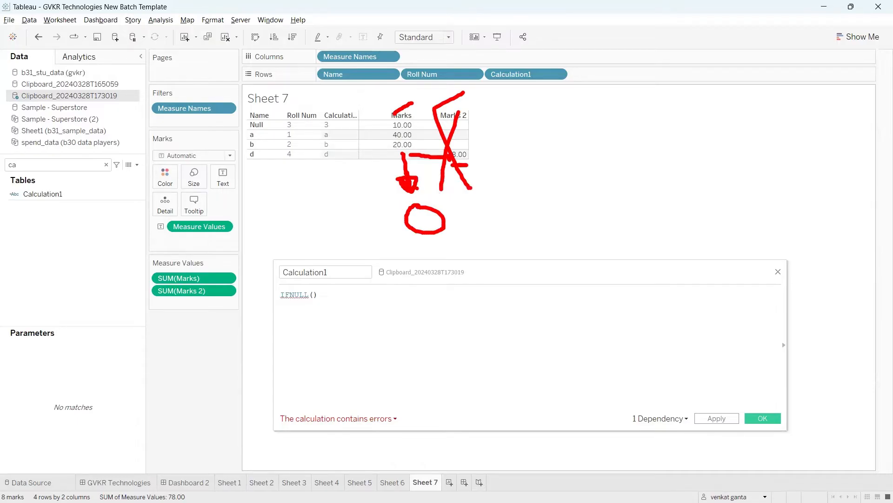
{"action": "mouse_move", "coordinate": [395, 154]}
{"action": "left_mouse_down"}
{"action": "mouse_move", "coordinate": [401, 227]}
{"action": "mouse_move", "coordinate": [442, 205]}
{"action": "mouse_move", "coordinate": [439, 219]}
{"action": "left_mouse_up"}
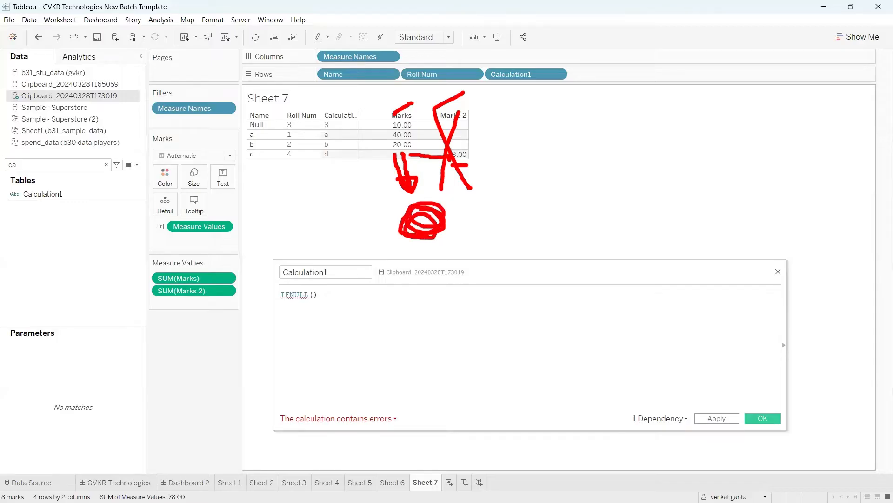
{"action": "key", "text": "Escape"}
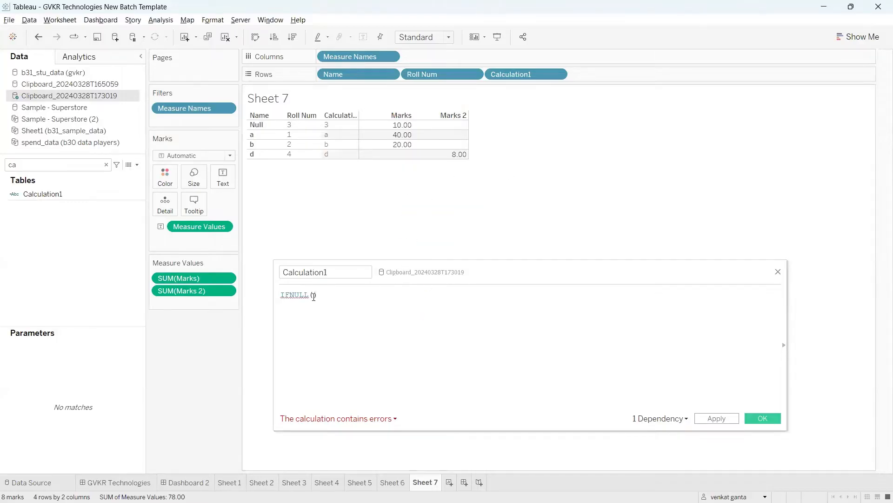
Set the Calculation1 formula to IFNULL(SUM([Marks]), 0), apply it, and replace the invalid Calculation1 pill on Rows with the updated field.
{"action": "left_click", "coordinate": [313, 295]}
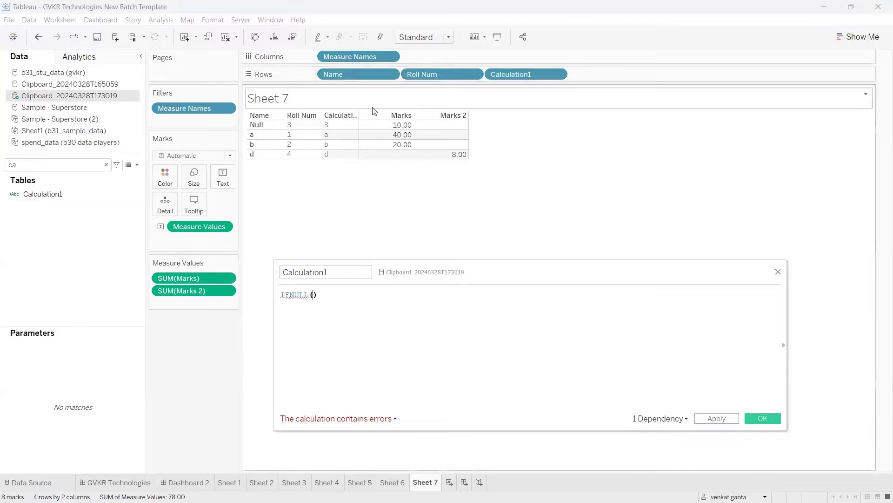
{"action": "left_click_drag", "start_coordinate": [217, 279], "coordinate": [311, 312]}
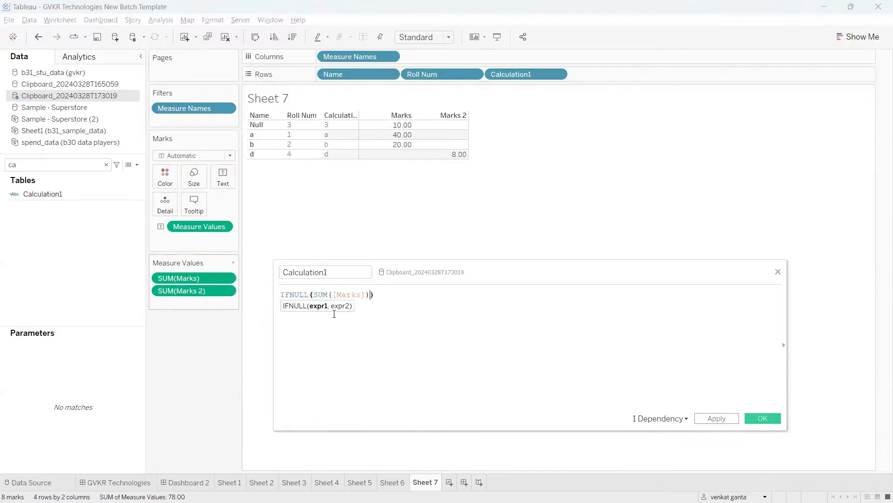
{"action": "type", "text": ", 0"}
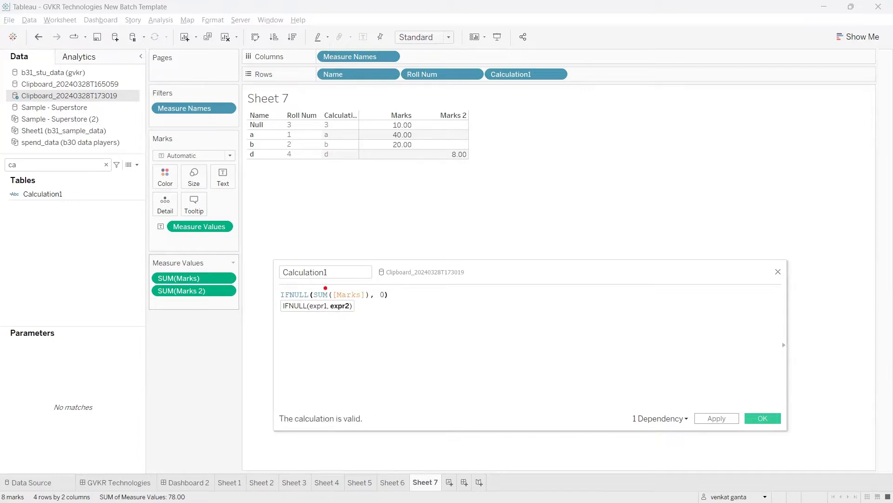
{"action": "mouse_move", "coordinate": [326, 288]}
{"action": "left_mouse_down"}
{"action": "mouse_move", "coordinate": [352, 286]}
{"action": "mouse_move", "coordinate": [353, 312]}
{"action": "mouse_move", "coordinate": [382, 332]}
{"action": "mouse_move", "coordinate": [382, 303]}
{"action": "mouse_move", "coordinate": [389, 308]}
{"action": "left_mouse_up"}
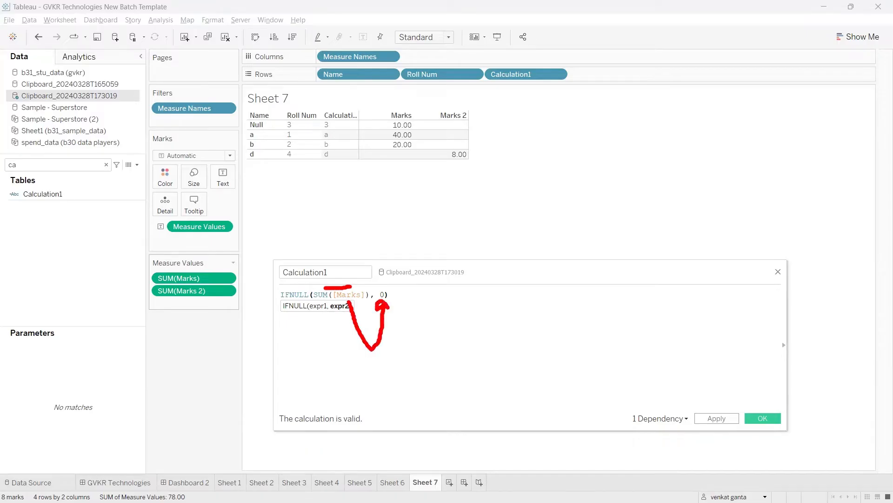
{"action": "key", "text": "Escape"}
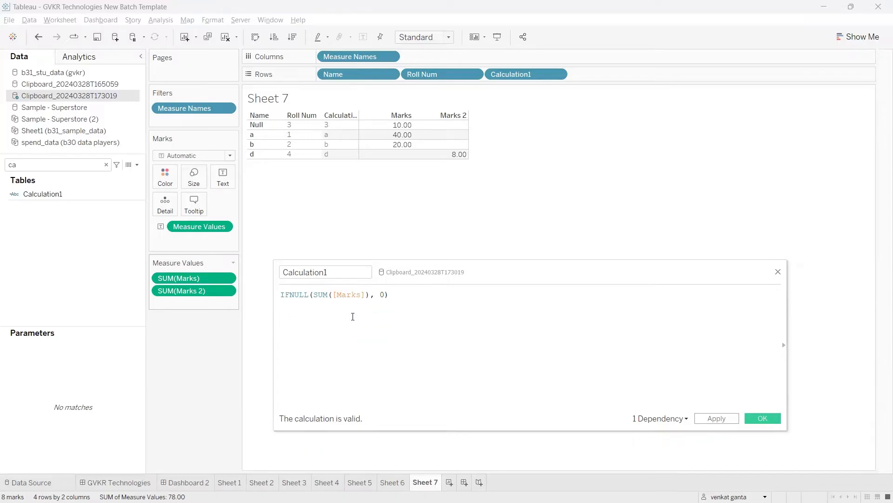
{"action": "left_click", "coordinate": [716, 419]}
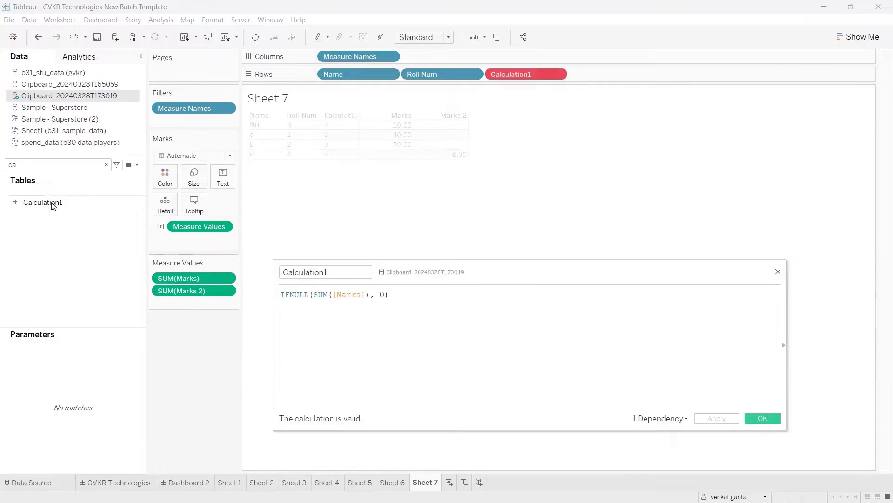
{"action": "left_click_drag", "start_coordinate": [51, 202], "coordinate": [518, 76]}
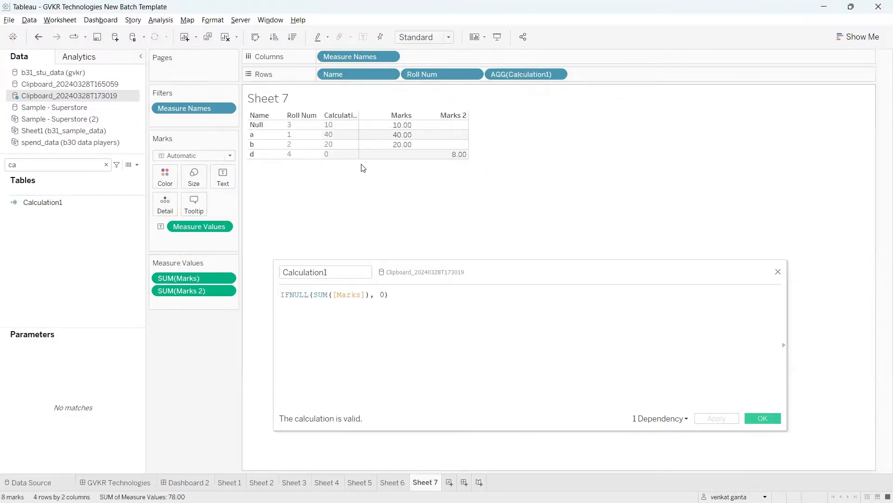
Copy the whole Calculation1 formula and close the calculation editor.
{"action": "left_click_drag", "start_coordinate": [407, 302], "coordinate": [262, 296]}
{"action": "key", "text": "ctrl+c"}
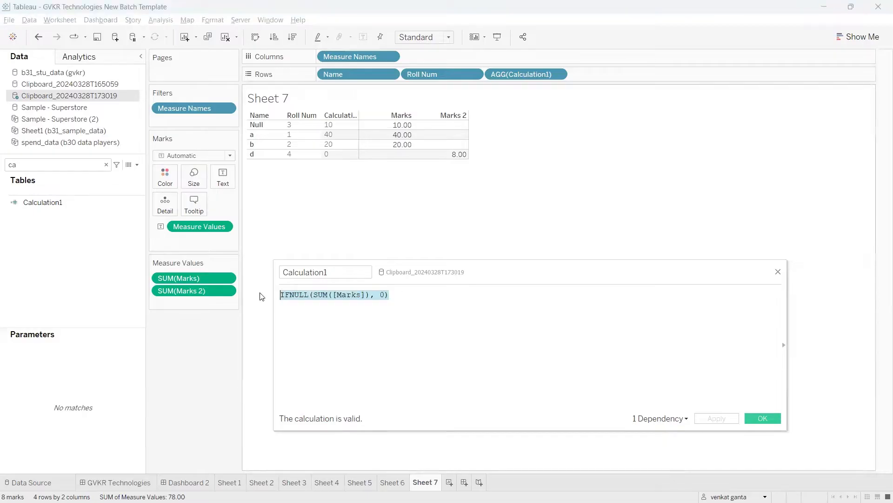
{"action": "left_click", "coordinate": [778, 271]}
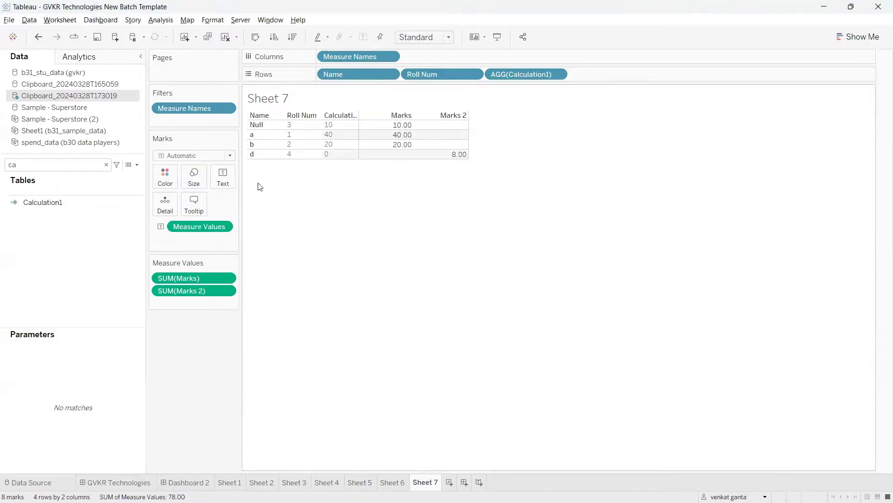
Remove the AGG(Calculation1) pill from Rows.
{"action": "left_click", "coordinate": [135, 165]}
{"action": "left_click_drag", "start_coordinate": [509, 79], "coordinate": [223, 215]}
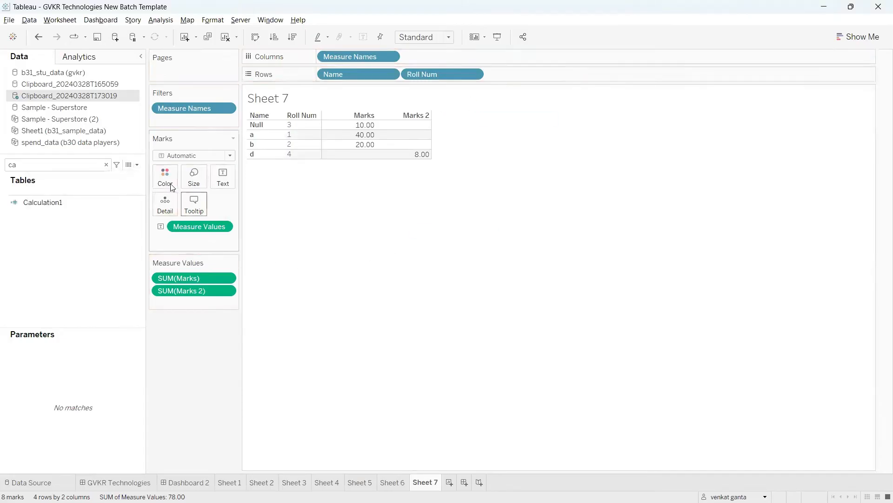
Remove Roll Num from Rows, and create and apply a calculated field Calculation2 with the copied formula IFNULL(SUM([Marks]), 0).
{"action": "left_click_drag", "start_coordinate": [427, 80], "coordinate": [251, 219]}
{"action": "left_click", "coordinate": [137, 165]}
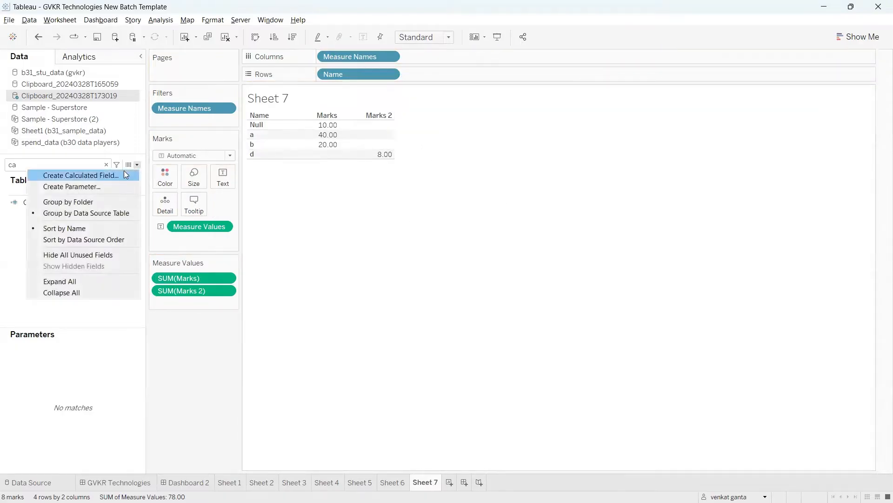
{"action": "left_click", "coordinate": [123, 170]}
{"action": "left_click", "coordinate": [314, 299]}
{"action": "key", "text": "ctrl+v"}
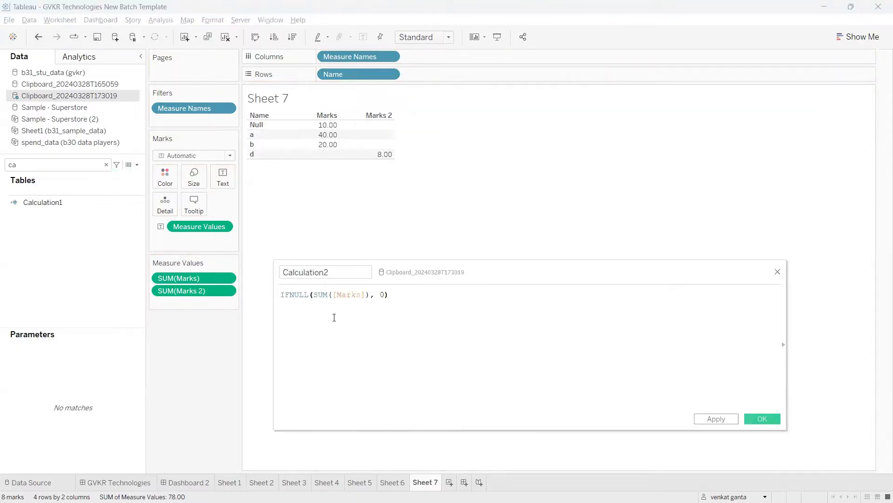
{"action": "left_click", "coordinate": [716, 419]}
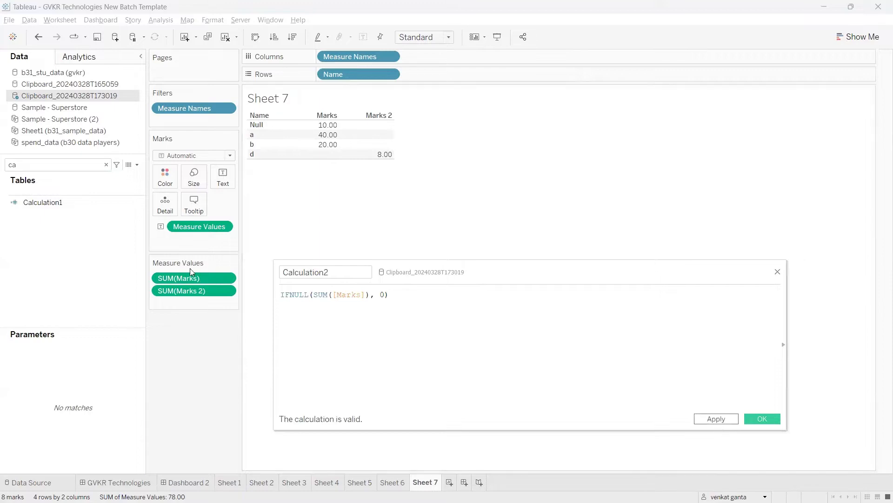
Add Calculation2 to the worksheet table as a measure alongside Marks and Marks 2.
{"action": "left_click_drag", "start_coordinate": [76, 214], "coordinate": [173, 278]}
{"action": "left_click", "coordinate": [63, 213]}
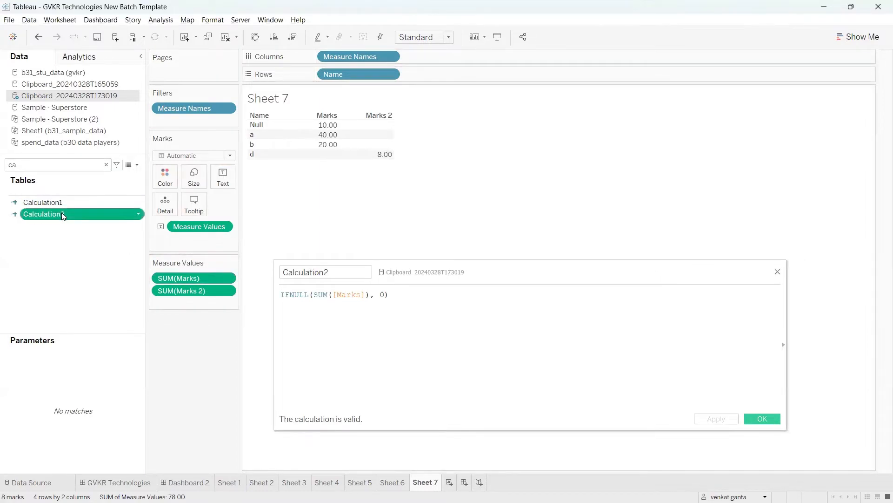
{"action": "double_click", "coordinate": [61, 213]}
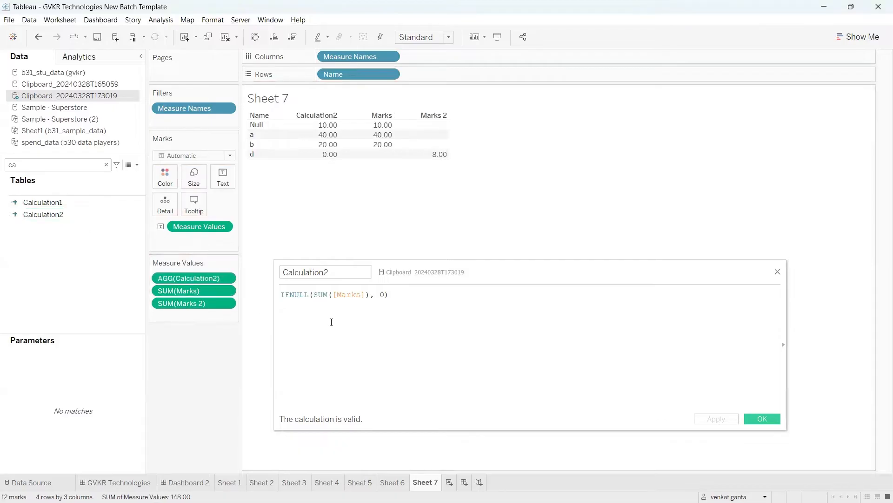
{"action": "mouse_move", "coordinate": [308, 98]}
{"action": "left_mouse_down"}
{"action": "mouse_move", "coordinate": [317, 114]}
{"action": "mouse_move", "coordinate": [328, 104]}
{"action": "left_mouse_up"}
{"action": "mouse_move", "coordinate": [370, 126]}
{"action": "left_mouse_down"}
{"action": "mouse_move", "coordinate": [342, 126]}
{"action": "mouse_move", "coordinate": [351, 154]}
{"action": "mouse_move", "coordinate": [336, 153]}
{"action": "mouse_move", "coordinate": [328, 171]}
{"action": "mouse_move", "coordinate": [333, 154]}
{"action": "left_mouse_up"}
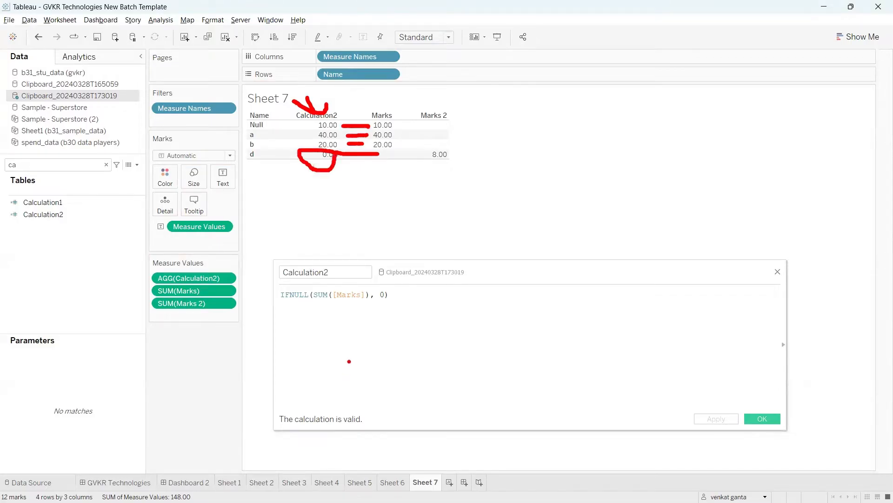
{"action": "key", "text": "Escape"}
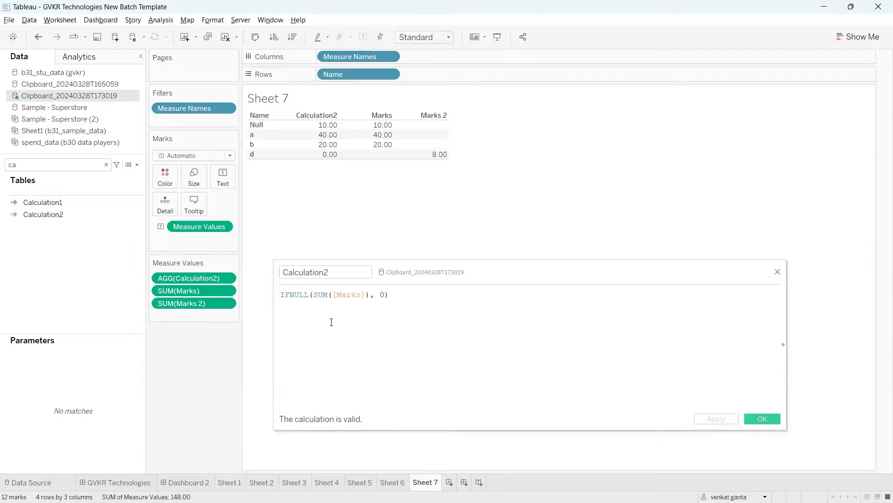
Comment out the IFNULL line in the Calculation2 formula with // and start a new line below it.
{"action": "mouse_move", "coordinate": [383, 158]}
{"action": "left_click", "coordinate": [281, 295]}
{"action": "type", "text": "//"}
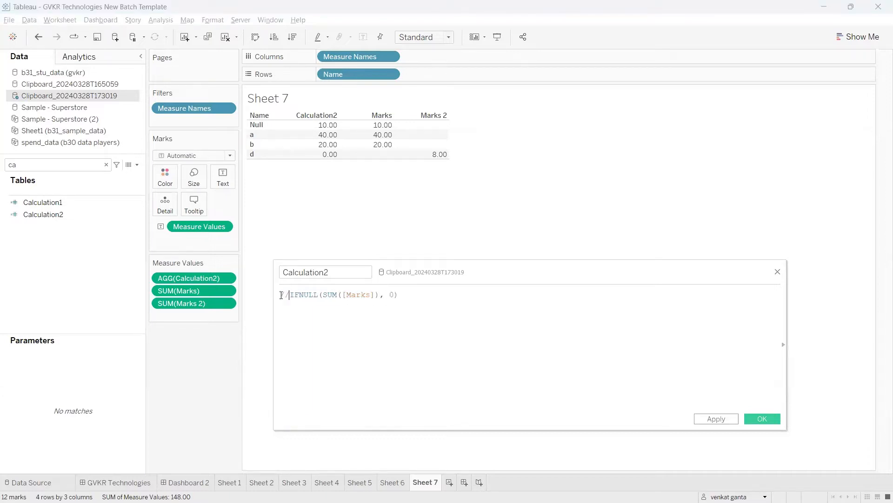
{"action": "left_click", "coordinate": [414, 292]}
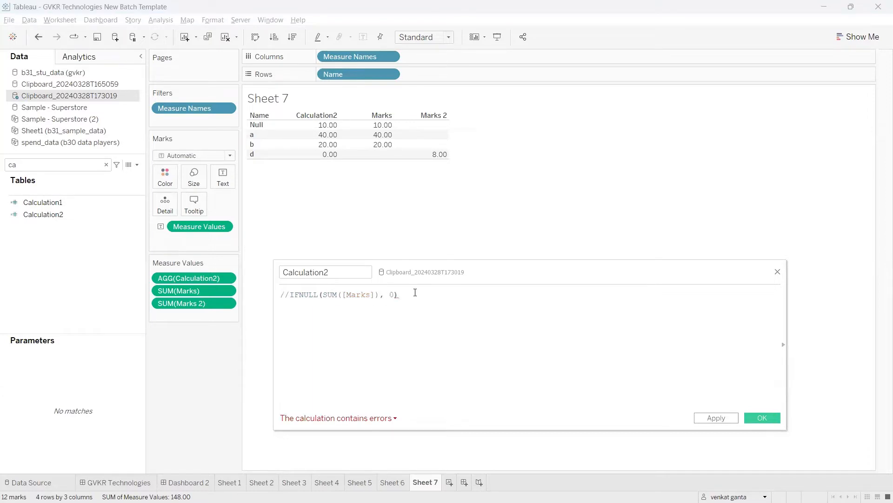
{"action": "key", "text": "Return"}
Switch to the Tableau notes page in Chrome, review the ZN entry under Number Functions, and return to Tableau.
{"action": "key", "text": "alt+Tab"}
{"action": "key", "text": "alt+Tab"}
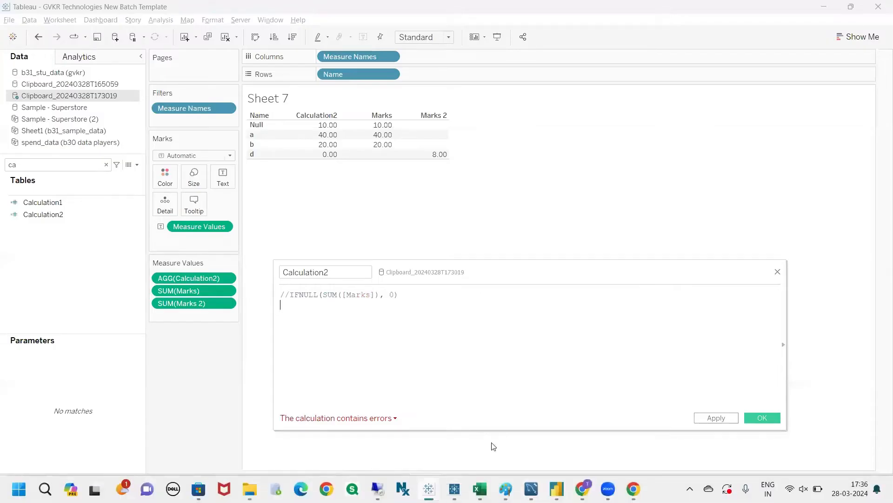
{"action": "key", "text": "alt+Tab"}
{"action": "scroll", "coordinate": [13, 117], "scroll_direction": "down", "scroll_amount": 3}
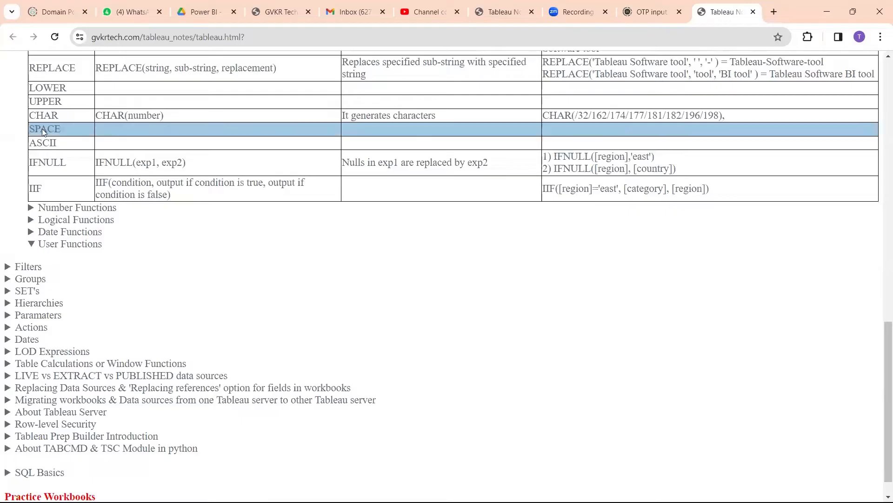
{"action": "left_click", "coordinate": [38, 207]}
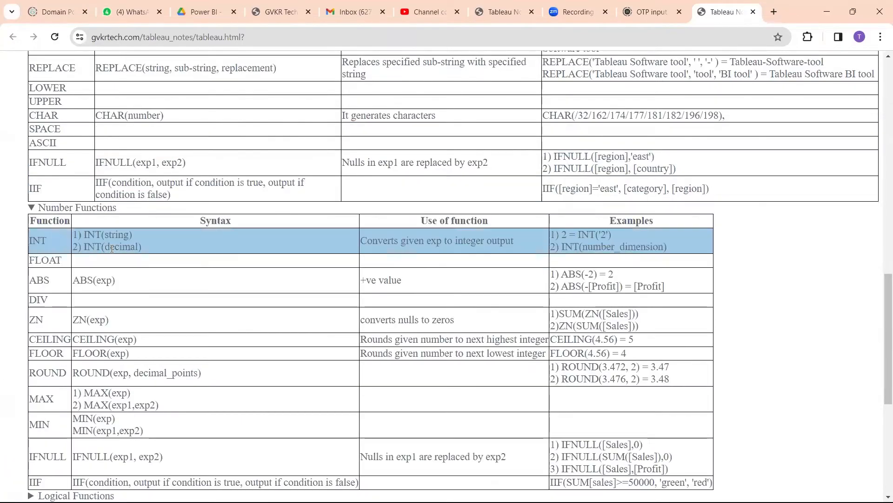
{"action": "scroll", "coordinate": [111, 248], "scroll_direction": "down", "scroll_amount": 2}
{"action": "left_click_drag", "start_coordinate": [44, 204], "coordinate": [29, 204]}
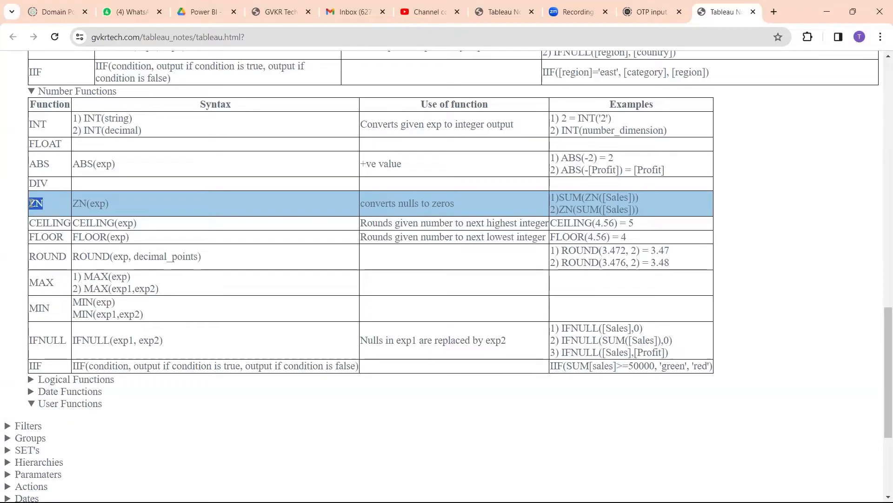
{"action": "double_click", "coordinate": [106, 205]}
{"action": "key", "text": "alt+Tab"}
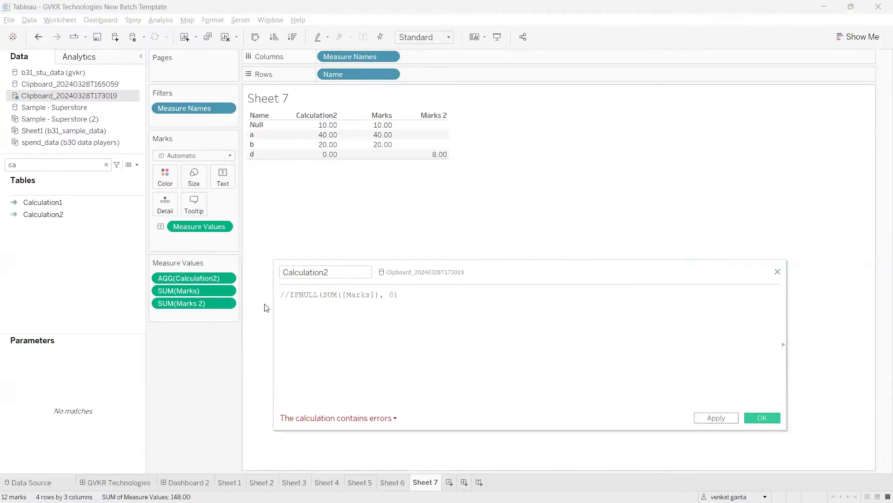
Enter ZN(SUM([Marks])) below the commented line in the Calculation2 formula, keeping its closing parentheses balanced.
{"action": "key", "text": "Return"}
{"action": "type", "text": "ZN ("}
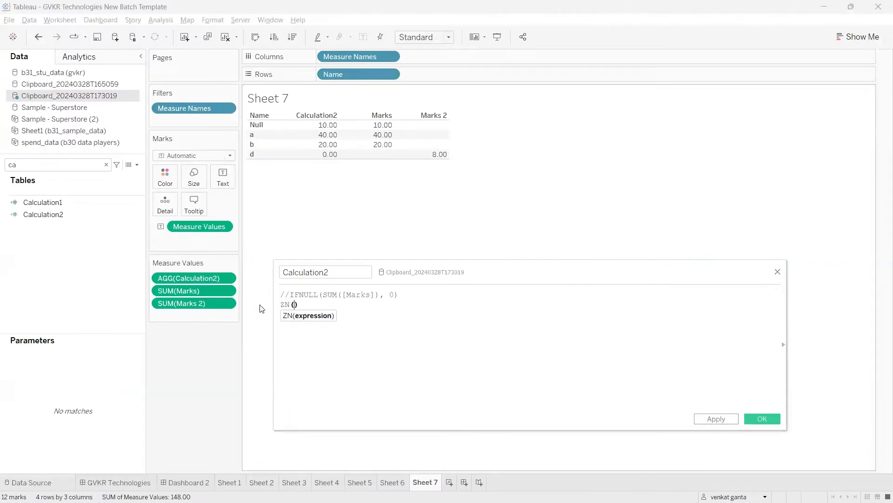
{"action": "left_click_drag", "start_coordinate": [186, 290], "coordinate": [296, 320]}
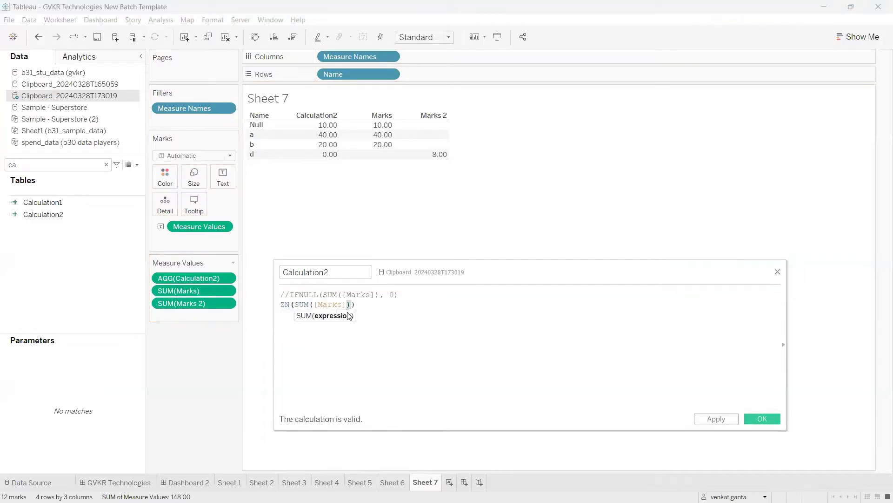
{"action": "mouse_move", "coordinate": [349, 304]}
{"action": "left_mouse_down"}
{"action": "mouse_move", "coordinate": [337, 303]}
{"action": "mouse_move", "coordinate": [364, 320]}
{"action": "mouse_move", "coordinate": [360, 306]}
{"action": "left_mouse_up"}
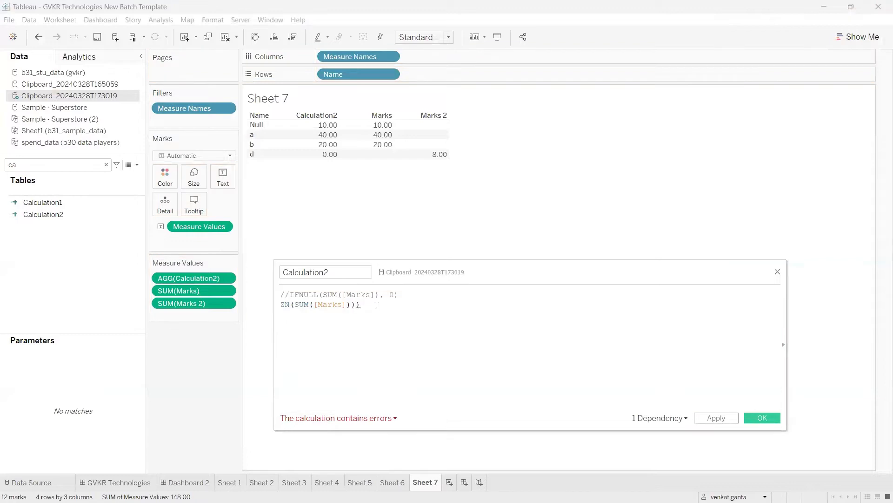
{"action": "key", "text": "BackSpace"}
{"action": "key", "text": "BackSpace"}
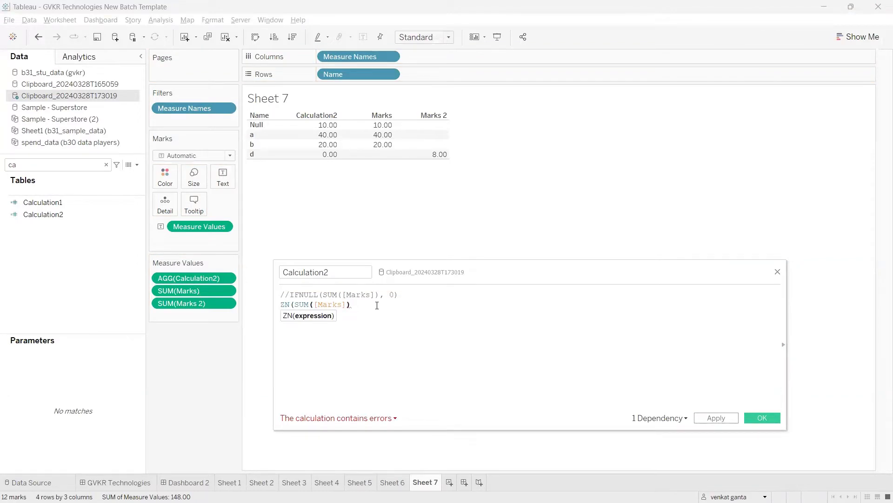
{"action": "type", "text": ")"}
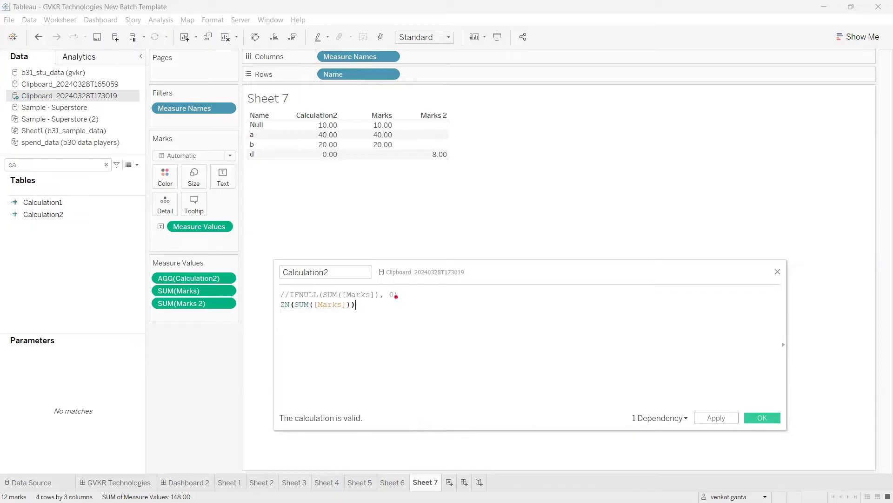
{"action": "mouse_move", "coordinate": [388, 292]}
{"action": "left_mouse_down"}
{"action": "mouse_move", "coordinate": [422, 302]}
{"action": "mouse_move", "coordinate": [394, 290]}
{"action": "mouse_move", "coordinate": [403, 300]}
{"action": "left_mouse_up"}
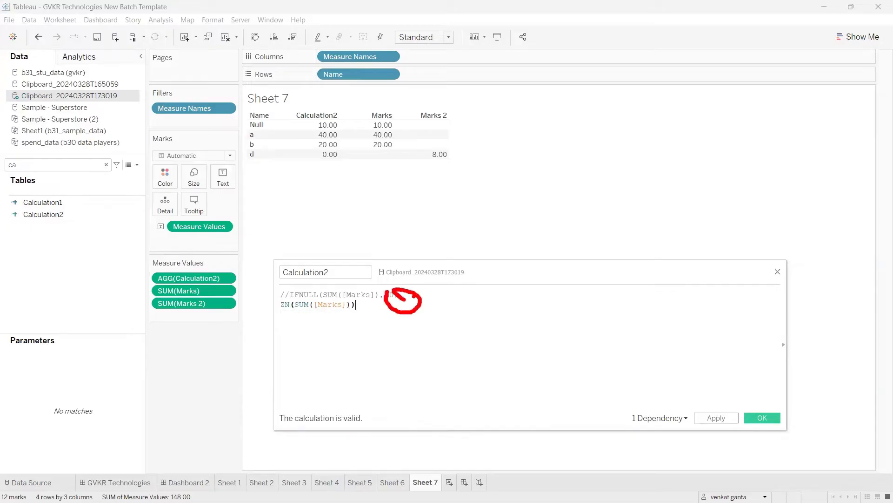
{"action": "key", "text": "Escape"}
{"action": "left_click", "coordinate": [352, 307]}
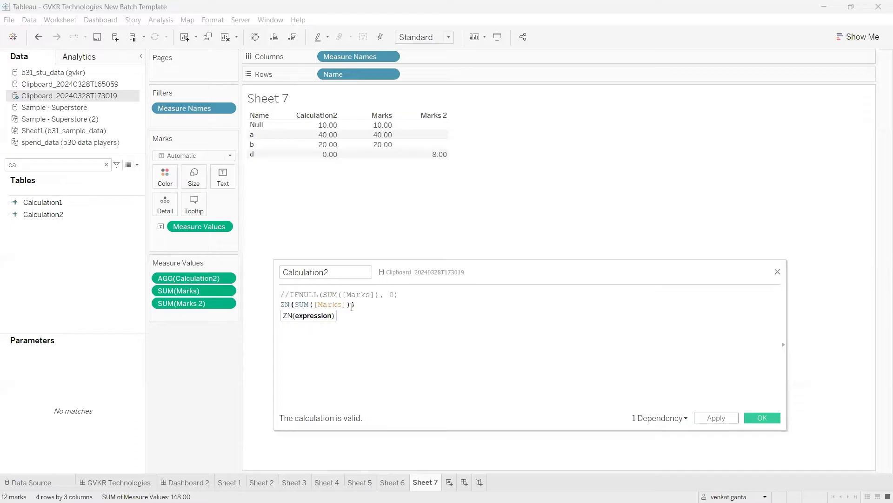
{"action": "left_click_drag", "start_coordinate": [351, 305], "coordinate": [296, 304]}
{"action": "left_click", "coordinate": [296, 305]}
{"action": "left_click", "coordinate": [303, 307]}
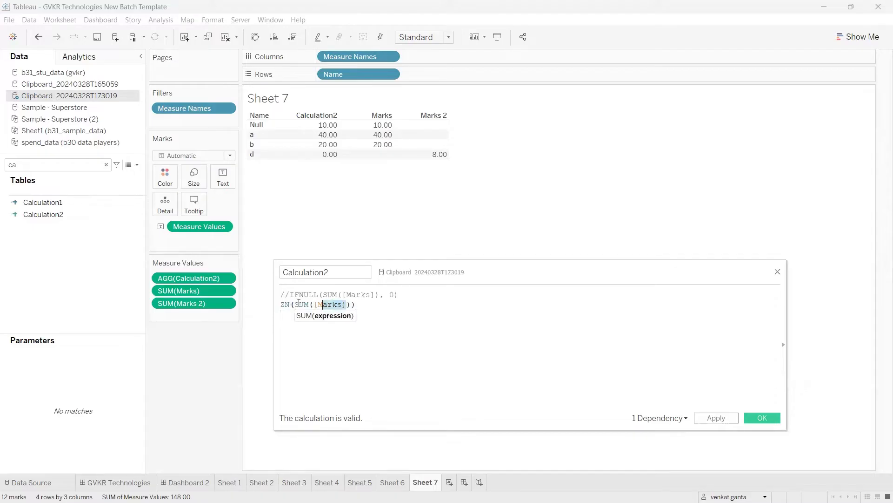
{"action": "left_click", "coordinate": [323, 327]}
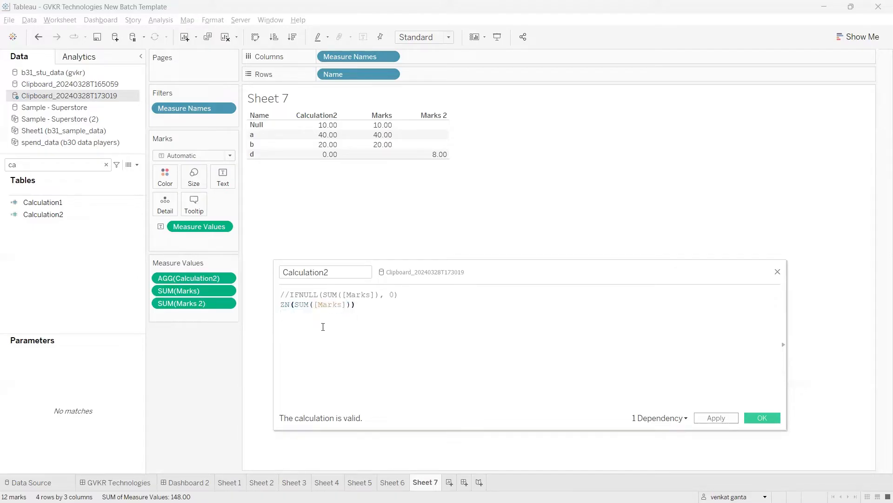
Apply the ZN formula to Calculation2 while keeping the calculation editor open.
{"action": "left_click", "coordinate": [714, 418]}
{"action": "mouse_move", "coordinate": [213, 282]}
{"action": "left_mouse_down"}
{"action": "mouse_move", "coordinate": [300, 93]}
{"action": "mouse_move", "coordinate": [310, 111]}
{"action": "mouse_move", "coordinate": [364, 124]}
{"action": "left_mouse_up"}
{"action": "left_click_drag", "start_coordinate": [341, 132], "coordinate": [356, 132]}
{"action": "mouse_move", "coordinate": [335, 144]}
{"action": "left_mouse_down"}
{"action": "mouse_move", "coordinate": [399, 170]}
{"action": "mouse_move", "coordinate": [373, 149]}
{"action": "left_mouse_up"}
{"action": "mouse_move", "coordinate": [356, 156]}
{"action": "left_mouse_down"}
{"action": "mouse_move", "coordinate": [341, 160]}
{"action": "mouse_move", "coordinate": [354, 162]}
{"action": "left_mouse_up"}
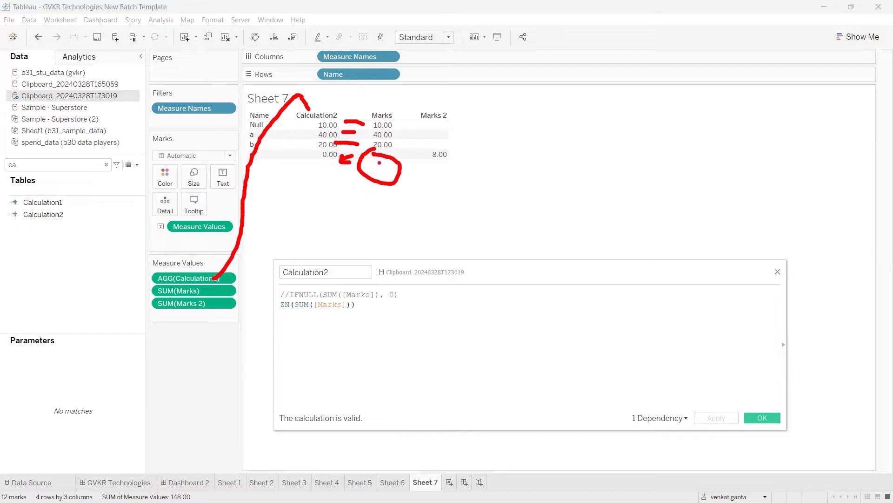
{"action": "mouse_move", "coordinate": [395, 173]}
{"action": "left_mouse_down"}
{"action": "mouse_move", "coordinate": [401, 252]}
{"action": "mouse_move", "coordinate": [390, 283]}
{"action": "mouse_move", "coordinate": [317, 275]}
{"action": "mouse_move", "coordinate": [283, 293]}
{"action": "mouse_move", "coordinate": [404, 312]}
{"action": "mouse_move", "coordinate": [370, 280]}
{"action": "mouse_move", "coordinate": [385, 309]}
{"action": "mouse_move", "coordinate": [410, 282]}
{"action": "mouse_move", "coordinate": [383, 280]}
{"action": "mouse_move", "coordinate": [488, 293]}
{"action": "mouse_move", "coordinate": [493, 307]}
{"action": "mouse_move", "coordinate": [440, 281]}
{"action": "left_mouse_up"}
{"action": "left_click_drag", "start_coordinate": [512, 281], "coordinate": [526, 302]}
{"action": "left_click", "coordinate": [547, 280]}
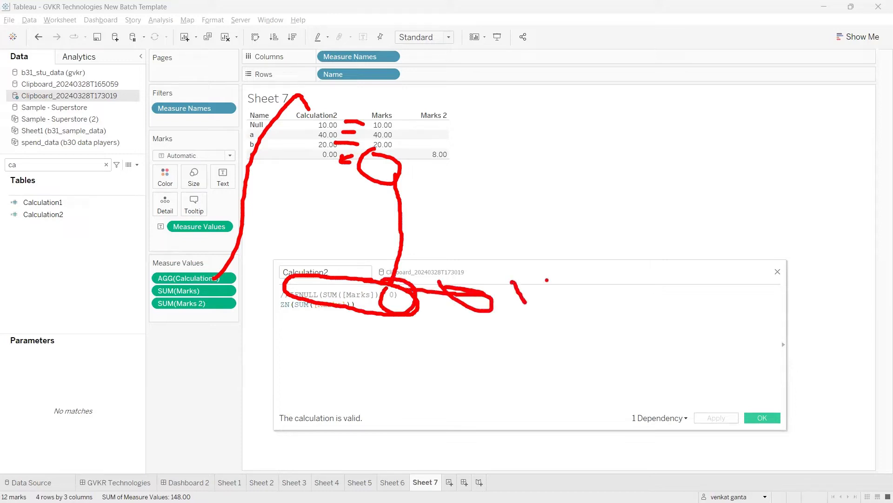
{"action": "mouse_move", "coordinate": [546, 274]}
{"action": "left_mouse_down"}
{"action": "mouse_move", "coordinate": [535, 280]}
{"action": "mouse_move", "coordinate": [538, 271]}
{"action": "left_mouse_up"}
{"action": "left_click_drag", "start_coordinate": [526, 306], "coordinate": [556, 310]}
{"action": "key", "text": "Escape"}
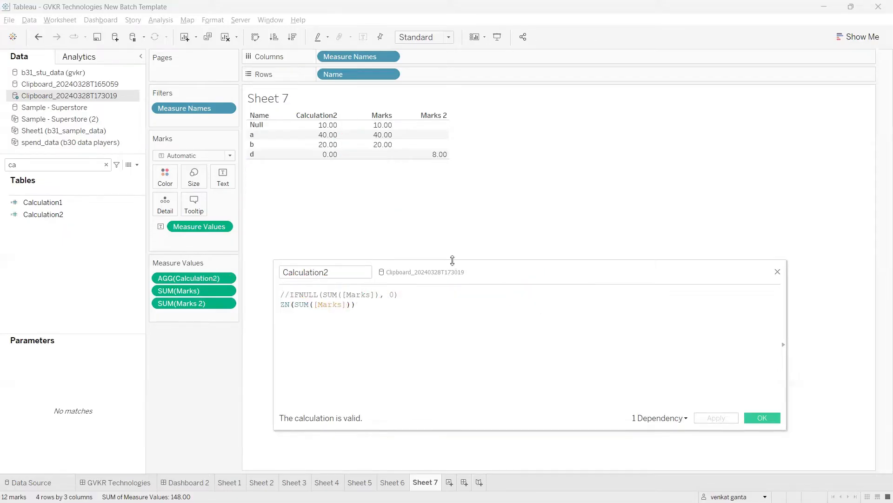
Comment out the ZN line in the Calculation2 formula and uncomment the IFNULL line above it.
{"action": "left_click", "coordinate": [283, 305]}
{"action": "type", "text": "//"}
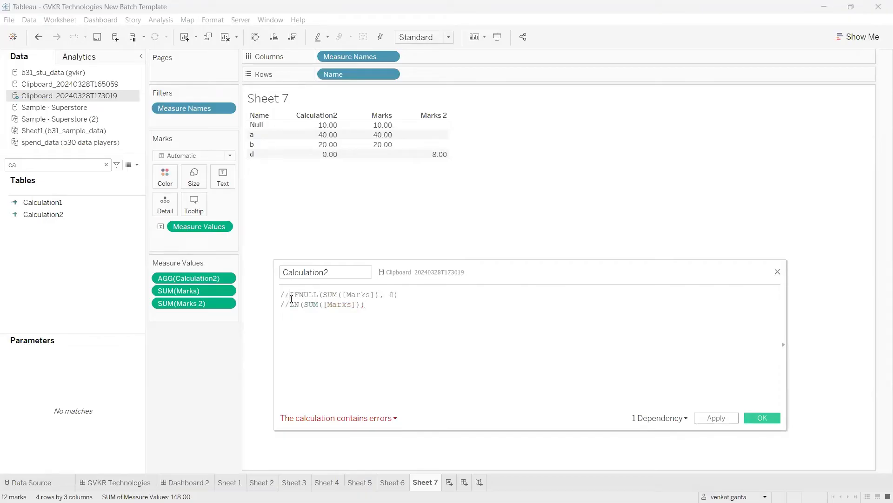
{"action": "left_click", "coordinate": [291, 295]}
{"action": "key", "text": "BackSpace"}
{"action": "key", "text": "BackSpace"}
Change the IFNULL replacement value in Calculation2 to 10 and apply the formula.
{"action": "left_click", "coordinate": [380, 295]}
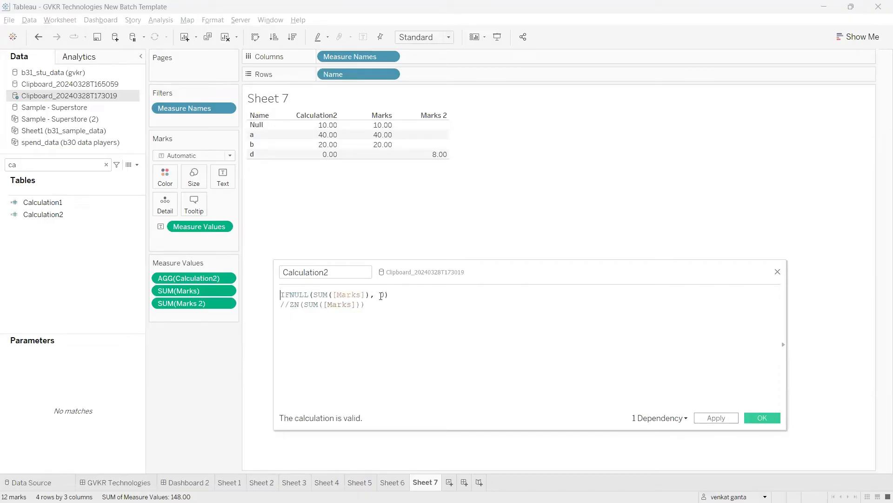
{"action": "type", "text": "1"}
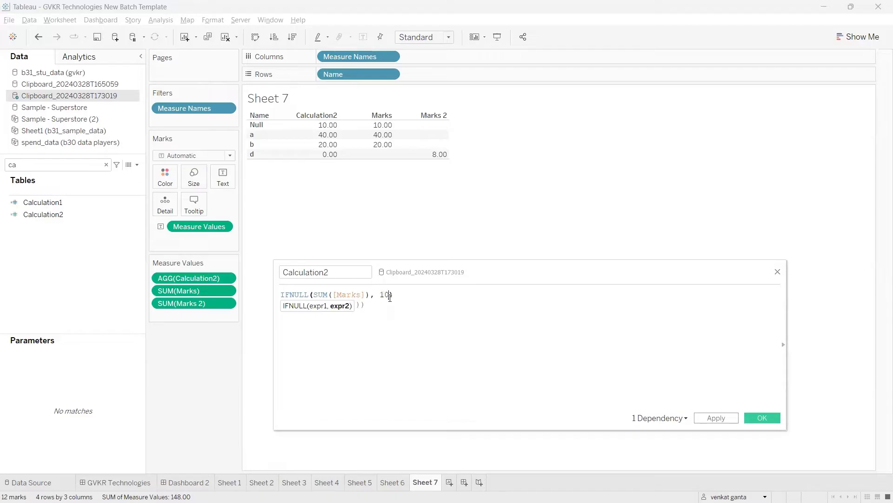
{"action": "left_click", "coordinate": [415, 307]}
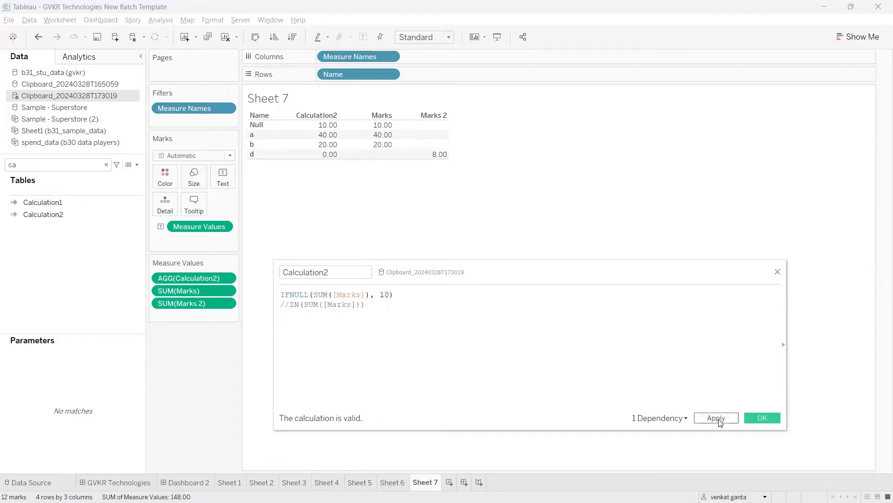
{"action": "left_click", "coordinate": [717, 419]}
{"action": "mouse_move", "coordinate": [377, 157]}
{"action": "left_mouse_down"}
{"action": "mouse_move", "coordinate": [342, 156]}
{"action": "mouse_move", "coordinate": [355, 172]}
{"action": "left_mouse_up"}
{"action": "key", "text": "Escape"}
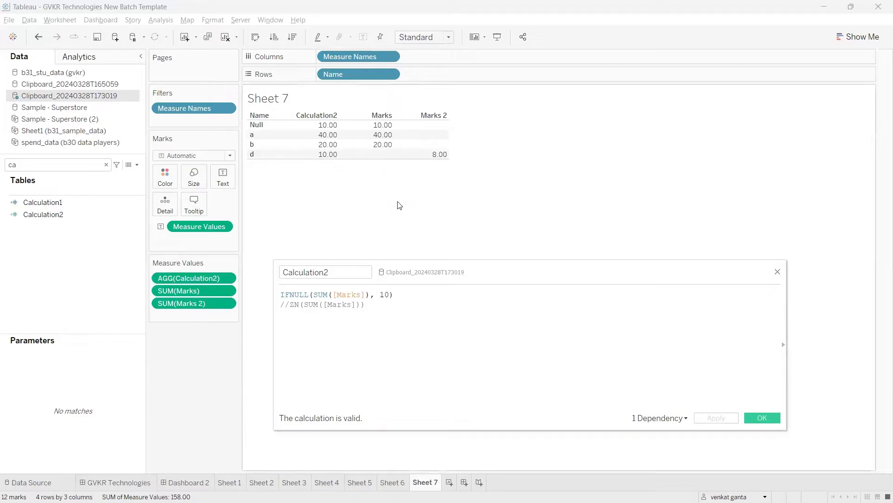
{"action": "mouse_move", "coordinate": [421, 159]}
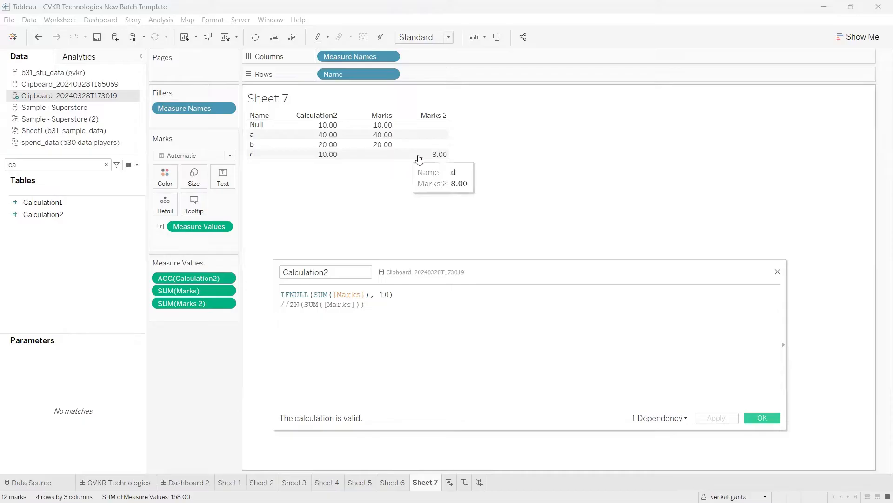
Replace the second IFNULL argument in Calculation2 with the [Marks 2] field.
{"action": "left_click", "coordinate": [389, 294]}
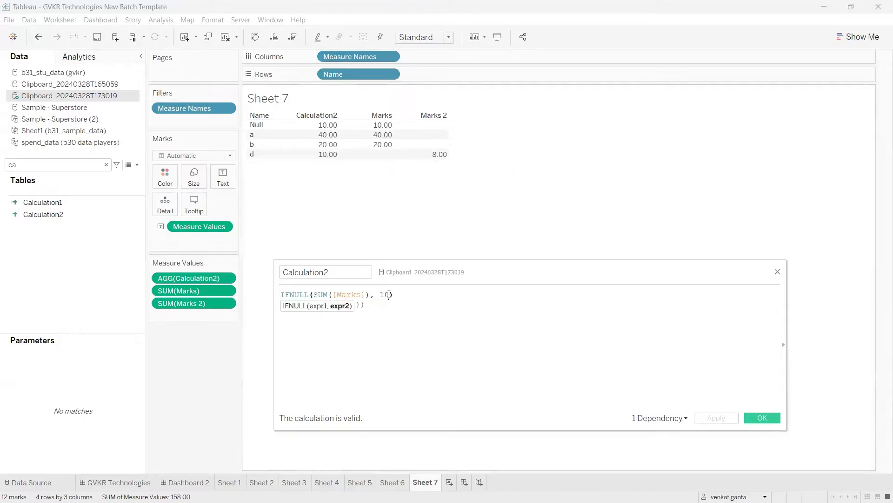
{"action": "key", "text": "BackSpace"}
{"action": "key", "text": "BackSpace"}
{"action": "type", "text": "mark"}
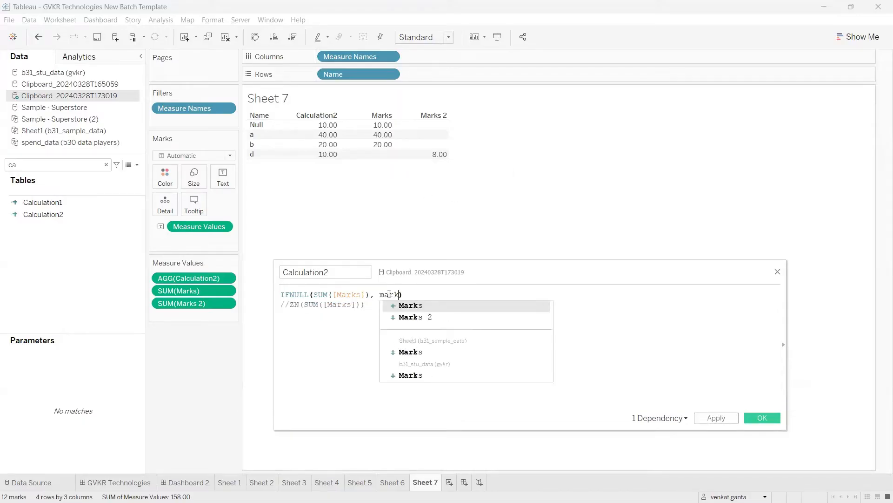
{"action": "key", "text": "Down"}
{"action": "key", "text": "Return"}
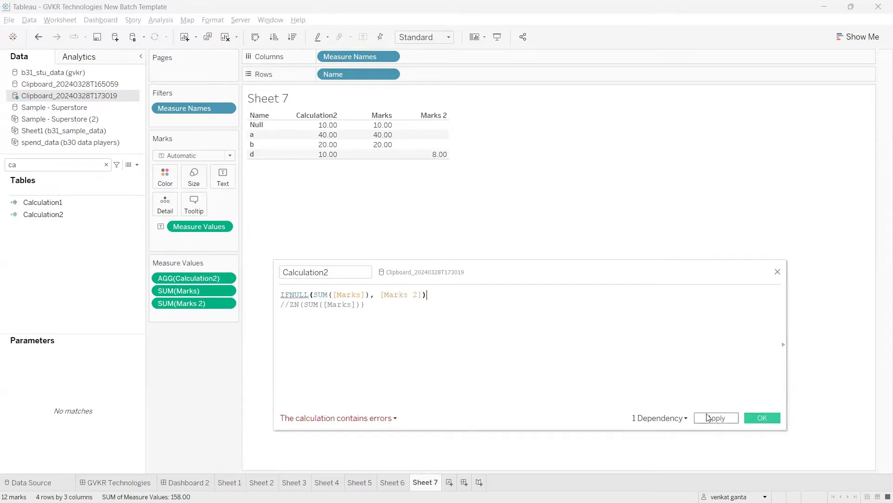
Examine the error details of the Calculation2 formula.
{"action": "left_click", "coordinate": [390, 418]}
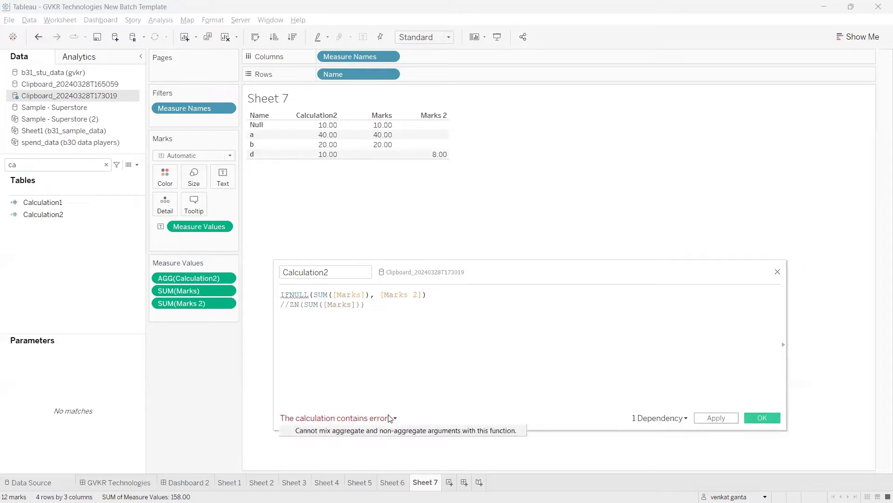
{"action": "mouse_move", "coordinate": [296, 442]}
{"action": "left_mouse_down"}
{"action": "mouse_move", "coordinate": [339, 445]}
{"action": "mouse_move", "coordinate": [380, 398]}
{"action": "mouse_move", "coordinate": [431, 423]}
{"action": "mouse_move", "coordinate": [443, 384]}
{"action": "left_mouse_up"}
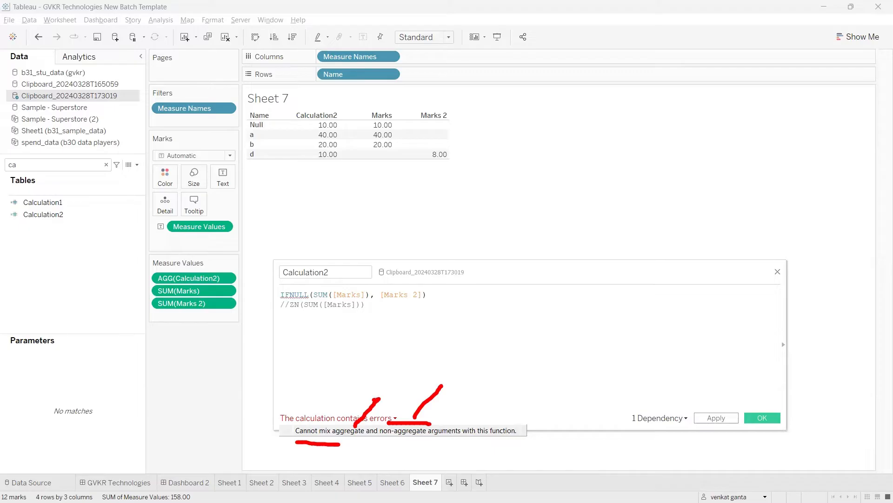
{"action": "mouse_move", "coordinate": [376, 398]}
{"action": "left_mouse_down"}
{"action": "mouse_move", "coordinate": [379, 325]}
{"action": "mouse_move", "coordinate": [356, 300]}
{"action": "mouse_move", "coordinate": [307, 296]}
{"action": "mouse_move", "coordinate": [346, 302]}
{"action": "left_mouse_up"}
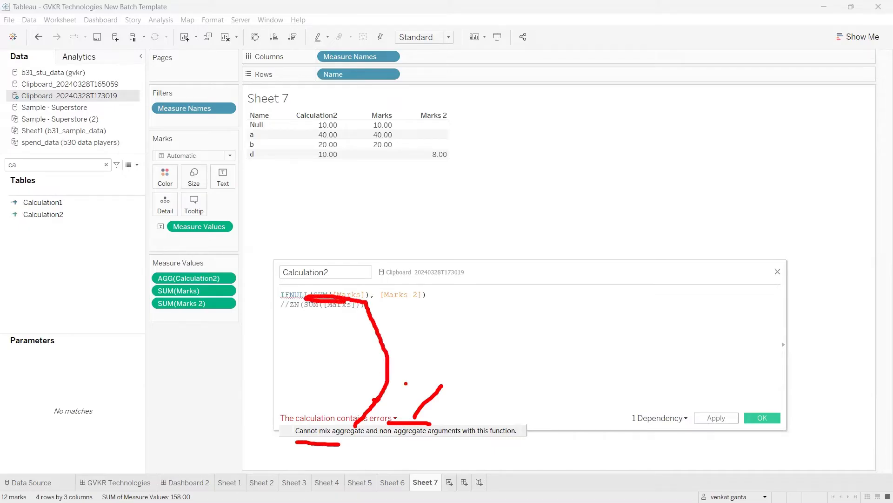
{"action": "mouse_move", "coordinate": [440, 385]}
{"action": "left_mouse_down"}
{"action": "mouse_move", "coordinate": [428, 328]}
{"action": "mouse_move", "coordinate": [409, 309]}
{"action": "left_mouse_up"}
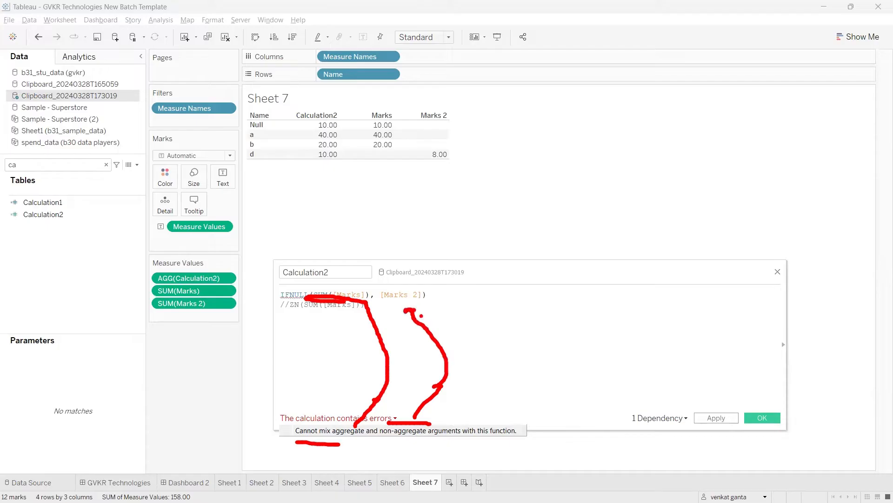
{"action": "key", "text": "Escape"}
Try removing the SUM function around [Marks] in the IFNULL formula and undo the removal.
{"action": "double_click", "coordinate": [323, 295]}
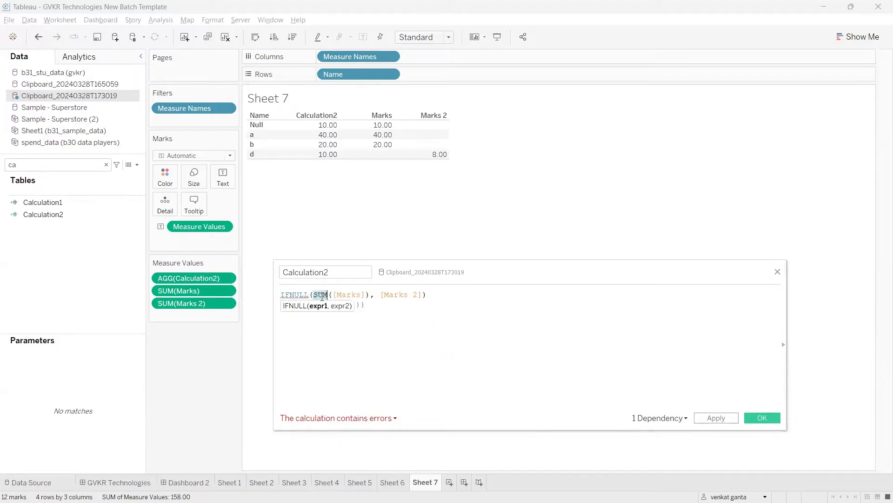
{"action": "key", "text": "BackSpace"}
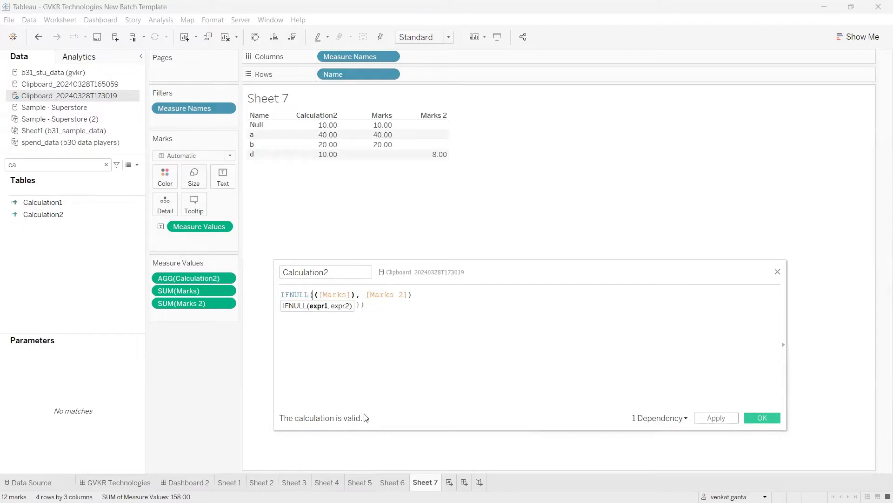
{"action": "key", "text": "ctrl+z"}
Wrap the second IFNULL argument in Calculation2 as SUM([Marks 2]) and apply the formula.
{"action": "left_click", "coordinate": [380, 295]}
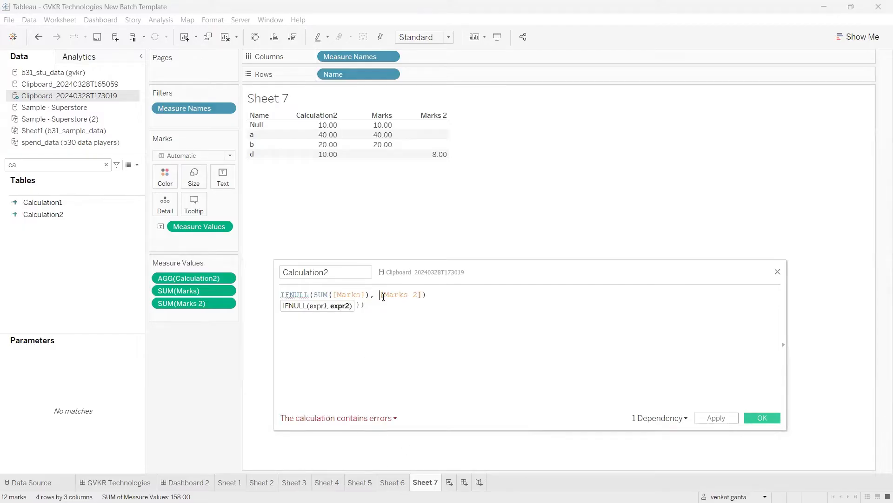
{"action": "type", "text": "("}
{"action": "key", "text": "Left"}
{"action": "type", "text": "sum"}
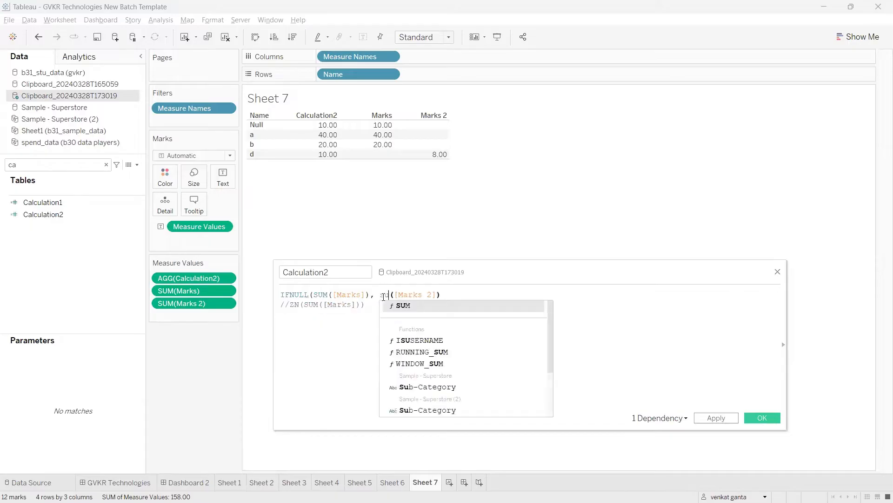
{"action": "key", "text": "Return"}
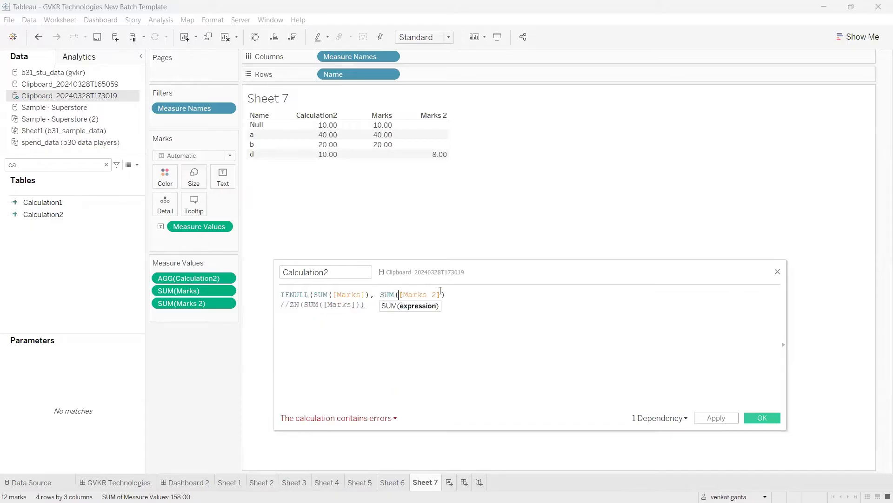
{"action": "type", "text": ")"}
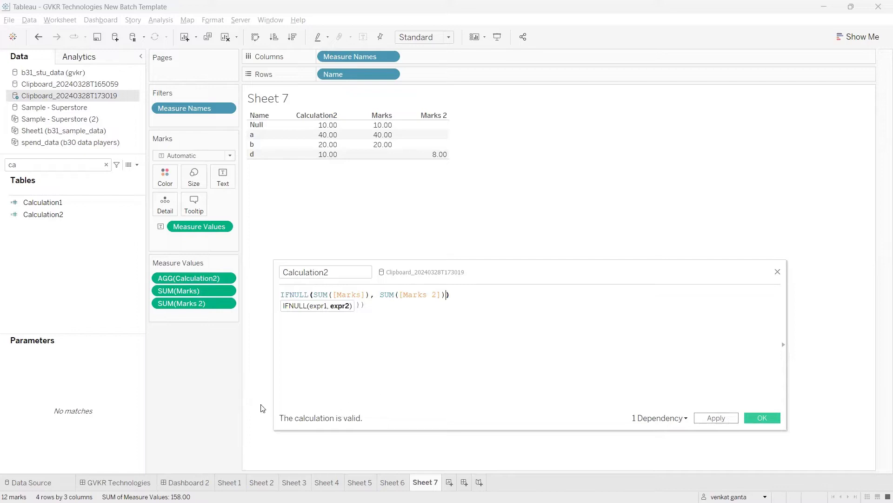
{"action": "left_click", "coordinate": [719, 422]}
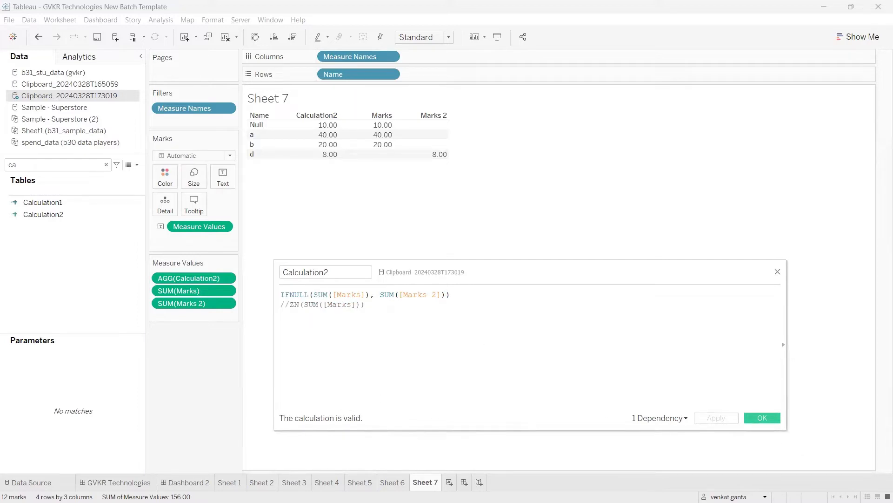
{"action": "mouse_move", "coordinate": [373, 157]}
{"action": "left_mouse_down"}
{"action": "mouse_move", "coordinate": [401, 156]}
{"action": "mouse_move", "coordinate": [353, 158]}
{"action": "mouse_move", "coordinate": [426, 154]}
{"action": "mouse_move", "coordinate": [424, 171]}
{"action": "left_mouse_up"}
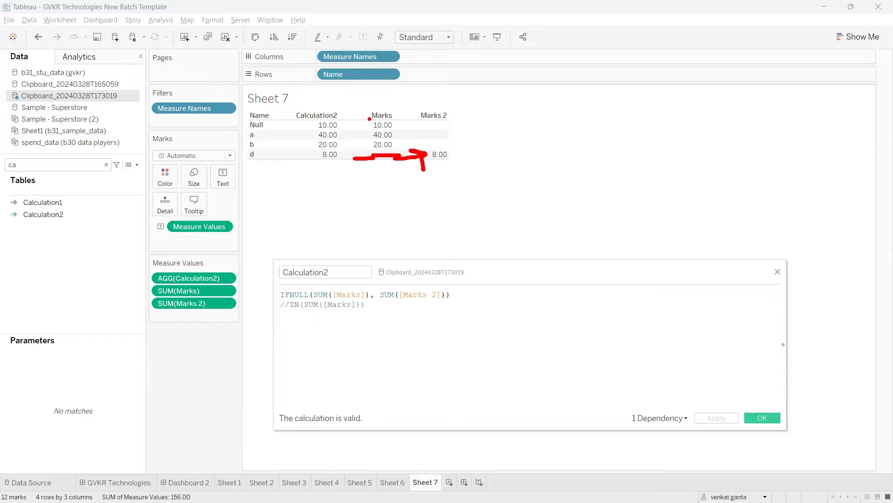
{"action": "mouse_move", "coordinate": [373, 117]}
{"action": "left_mouse_down"}
{"action": "mouse_move", "coordinate": [405, 149]}
{"action": "mouse_move", "coordinate": [384, 114]}
{"action": "mouse_move", "coordinate": [345, 140]}
{"action": "left_mouse_up"}
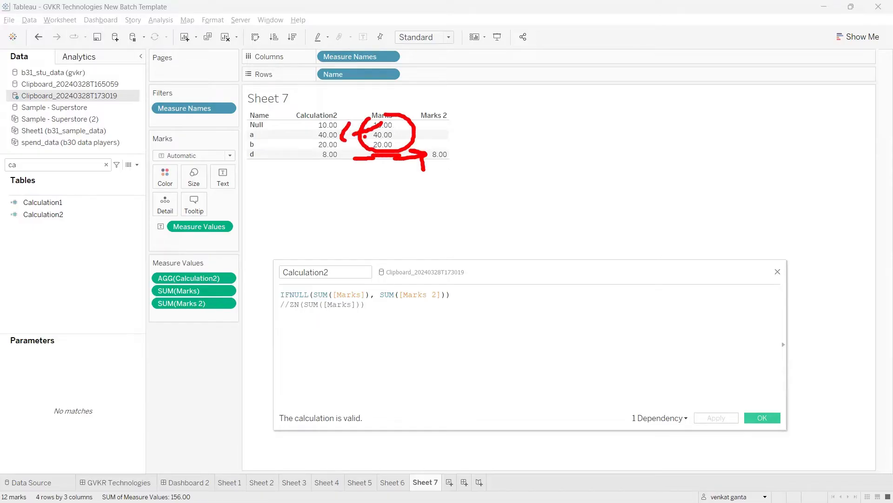
{"action": "key", "text": "Escape"}
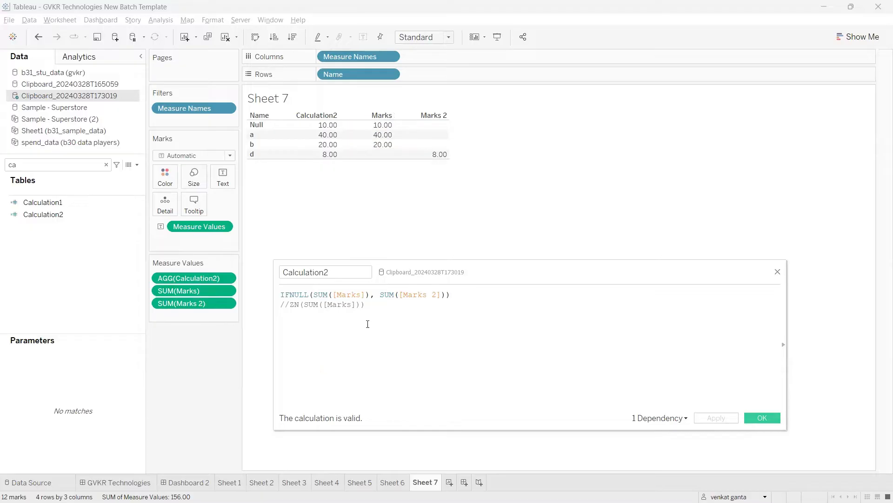
{"action": "double_click", "coordinate": [330, 317]}
{"action": "left_click", "coordinate": [330, 317]}
Delete the IFNULL line from Calculation2 and uncomment the ZN line, leaving only ZN(SUM([Marks])) as the formula.
{"action": "left_click_drag", "start_coordinate": [452, 294], "coordinate": [256, 294]}
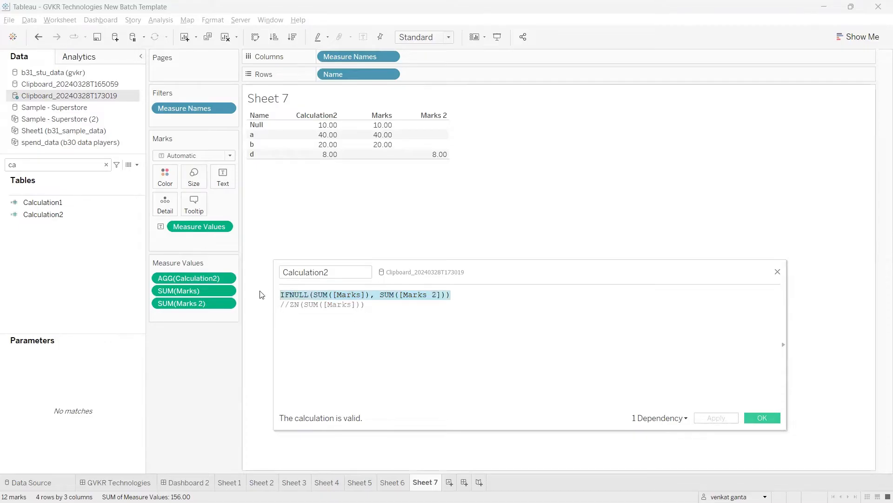
{"action": "key", "text": "Delete"}
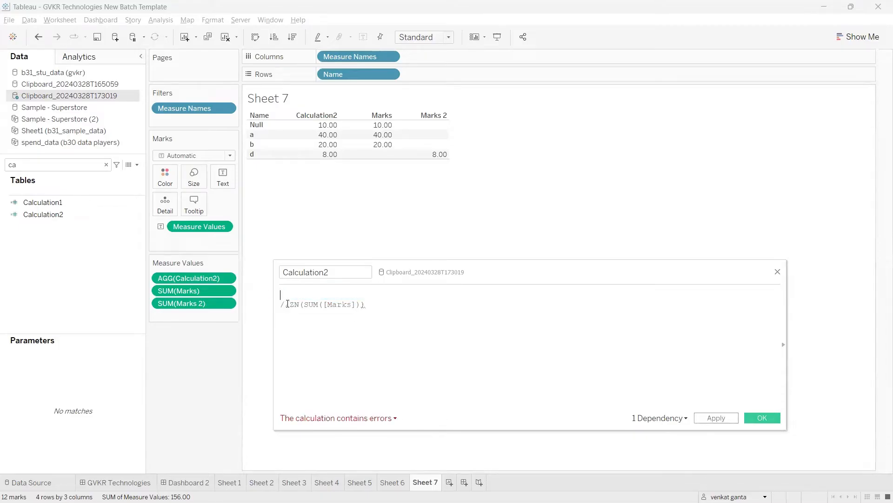
{"action": "left_click", "coordinate": [287, 304]}
{"action": "key", "text": "BackSpace"}
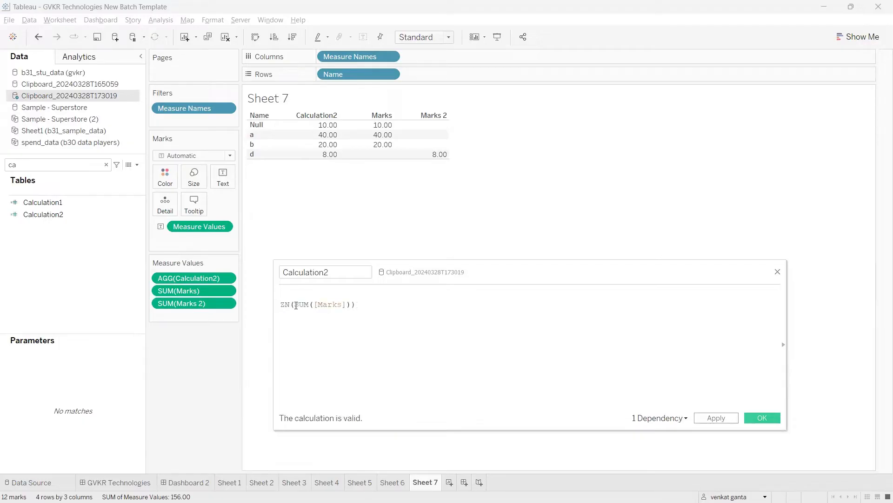
{"action": "left_click", "coordinate": [294, 304]}
{"action": "left_click_drag", "start_coordinate": [295, 304], "coordinate": [342, 307]}
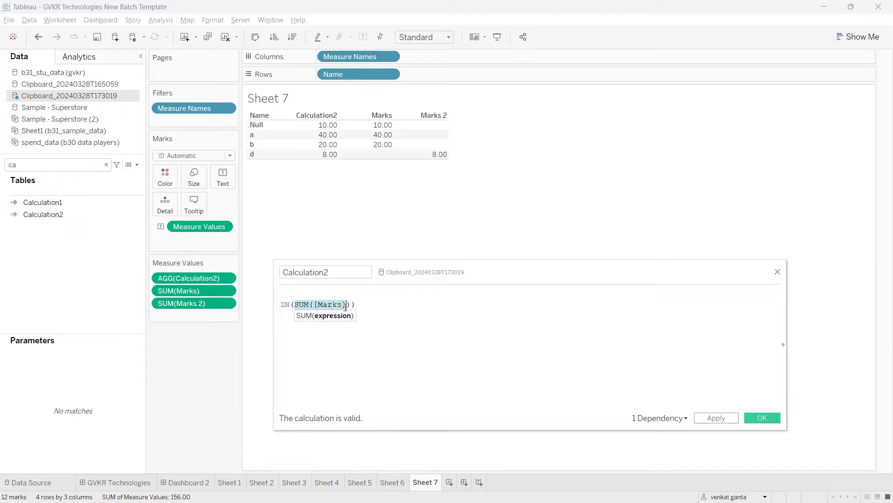
{"action": "left_click", "coordinate": [371, 307]}
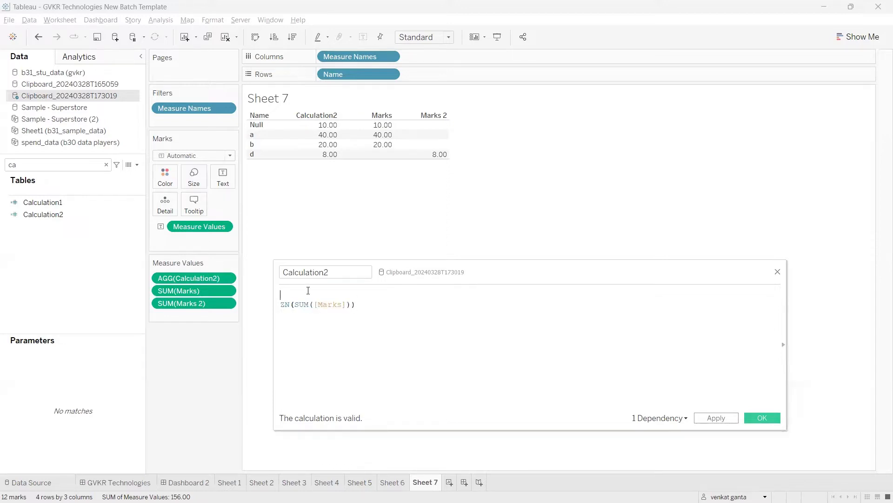
{"action": "key", "text": "Delete"}
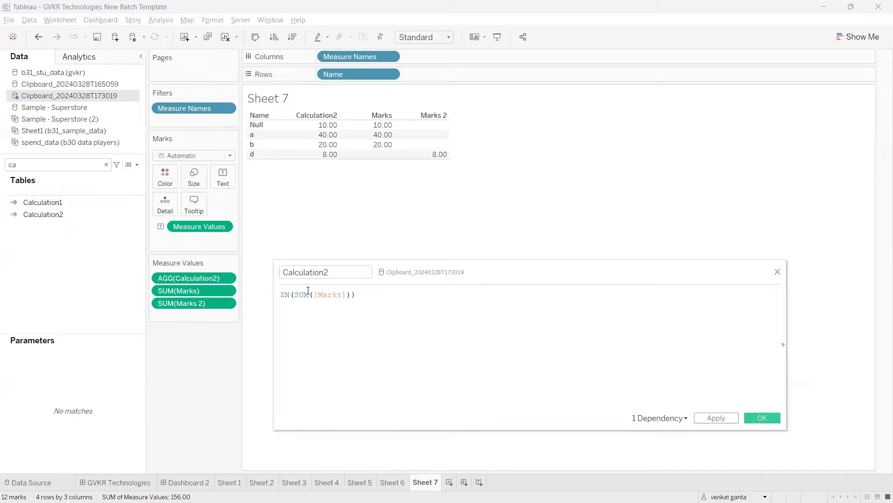
Rearrange the Calculation2 formula to (SUM(ZN([Marks]))), moving ZN inside SUM, and apply it.
{"action": "left_click", "coordinate": [306, 303]}
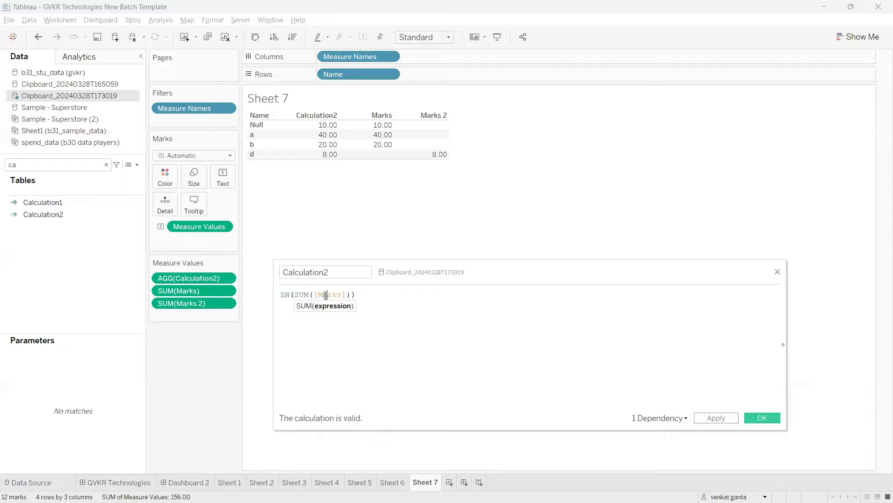
{"action": "double_click", "coordinate": [326, 296]}
{"action": "left_click", "coordinate": [350, 295]}
{"action": "left_click_drag", "start_coordinate": [350, 294], "coordinate": [281, 295]}
{"action": "left_click", "coordinate": [295, 309]}
{"action": "key", "text": "BackSpace"}
{"action": "left_click", "coordinate": [304, 296]}
{"action": "key", "text": "Left"}
{"action": "type", "text": "("}
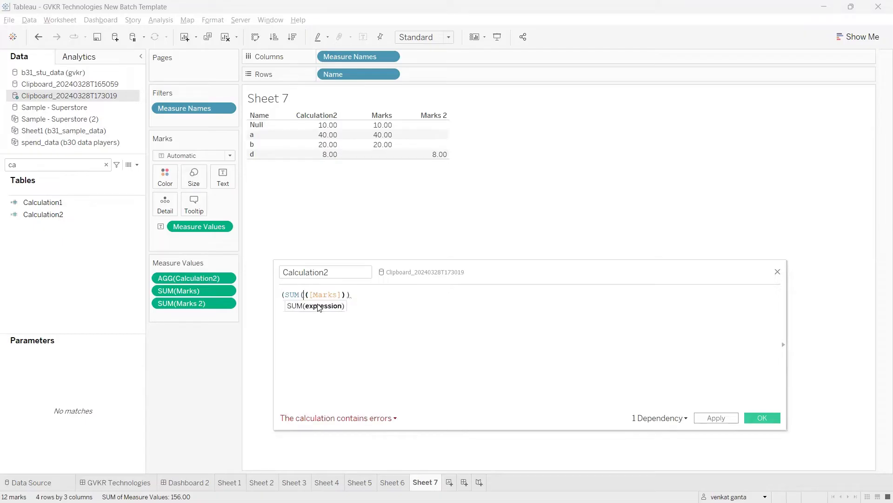
{"action": "type", "text": "ZN"}
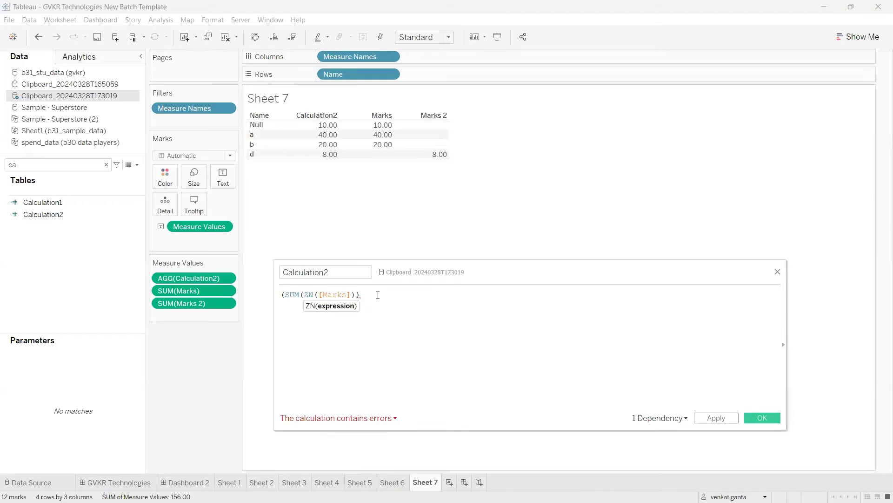
{"action": "left_click", "coordinate": [378, 294]}
{"action": "type", "text": ")"}
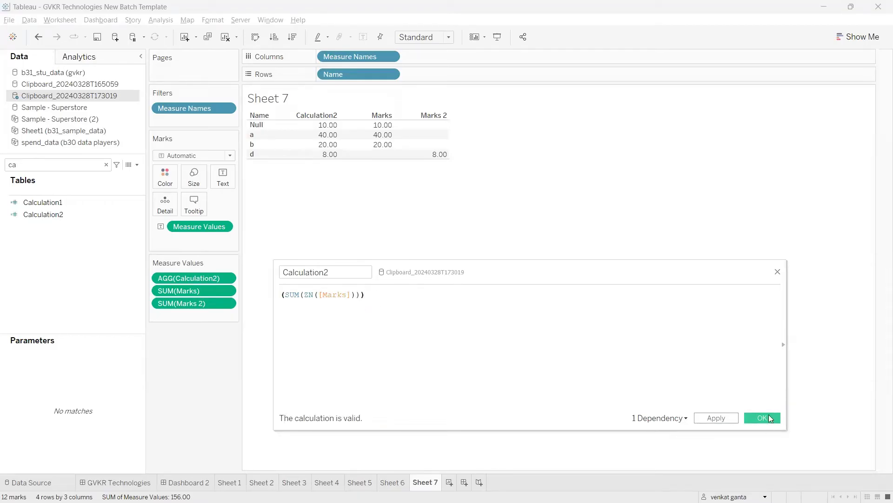
{"action": "left_click", "coordinate": [725, 417]}
Clear the whole formula from the Calculation2 editor.
{"action": "left_click", "coordinate": [368, 295]}
{"action": "mouse_move", "coordinate": [328, 160]}
{"action": "key", "text": "ctrl+a"}
{"action": "left_click", "coordinate": [378, 299]}
{"action": "left_click_drag", "start_coordinate": [378, 300], "coordinate": [263, 298]}
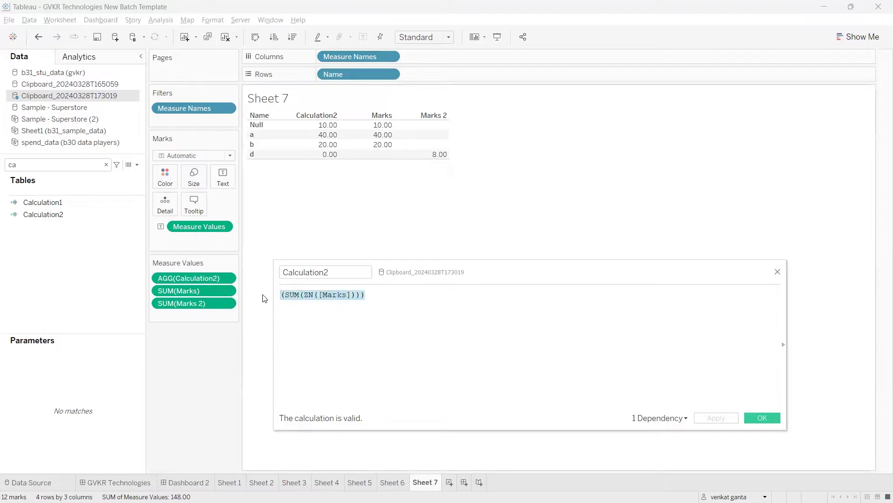
{"action": "key", "text": "Delete"}
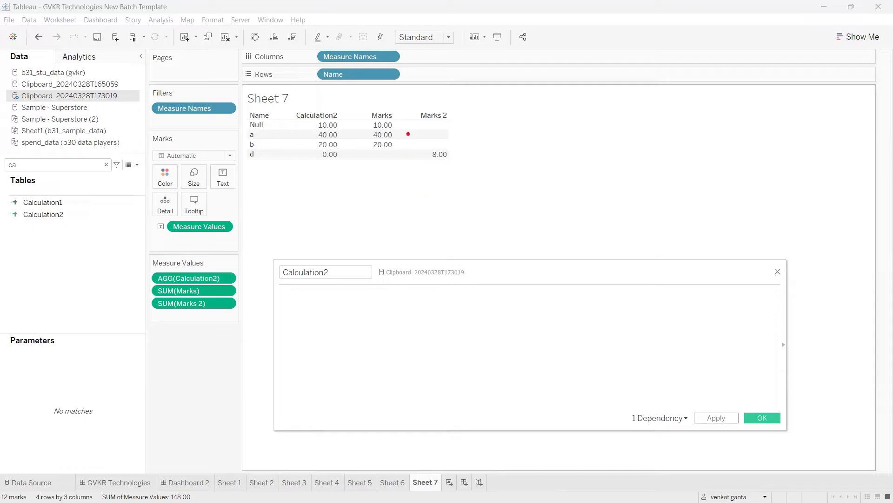
Enter [Marks]+[Marks 2] as the Calculation2 formula and apply it.
{"action": "left_click_drag", "start_coordinate": [399, 123], "coordinate": [426, 126]}
{"action": "mouse_move", "coordinate": [382, 112]}
{"action": "left_mouse_down"}
{"action": "mouse_move", "coordinate": [384, 94]}
{"action": "mouse_move", "coordinate": [418, 94]}
{"action": "mouse_move", "coordinate": [424, 112]}
{"action": "left_mouse_up"}
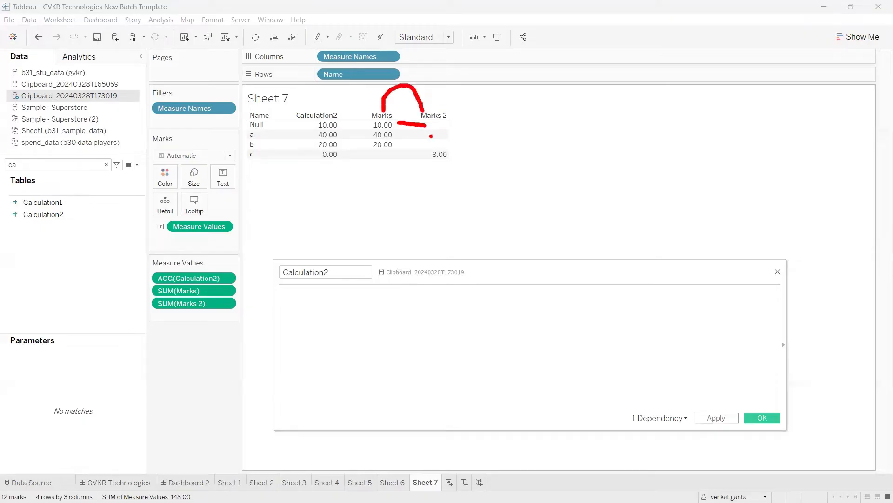
{"action": "left_click", "coordinate": [333, 304]}
{"action": "type", "text": "su"}
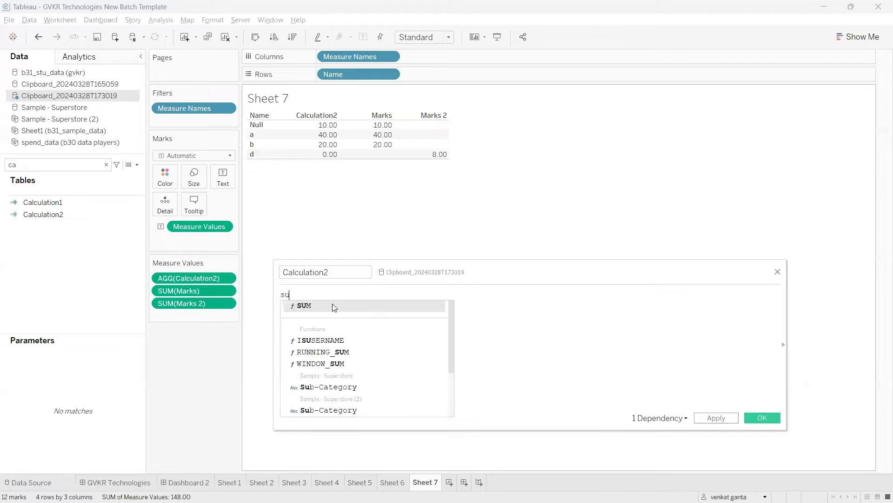
{"action": "key", "text": "BackSpace"}
{"action": "key", "text": "BackSpace"}
{"action": "type", "text": "mark"}
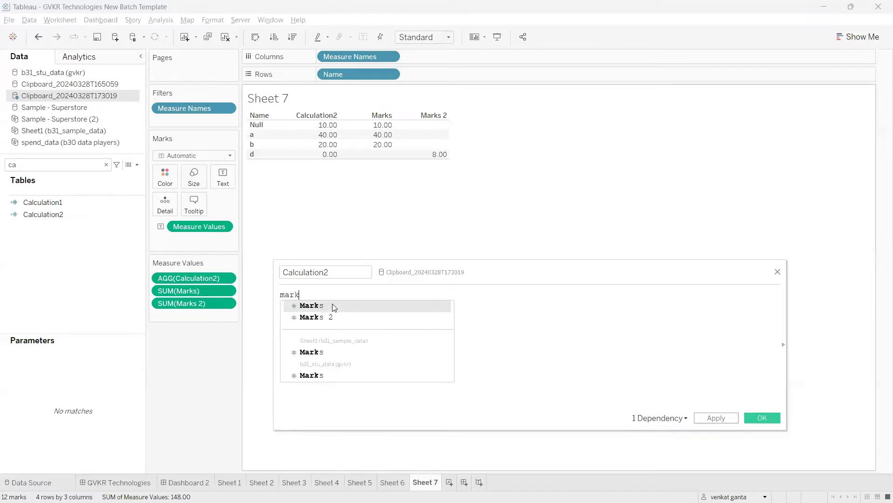
{"action": "key", "text": "Return"}
{"action": "type", "text": "+mark"}
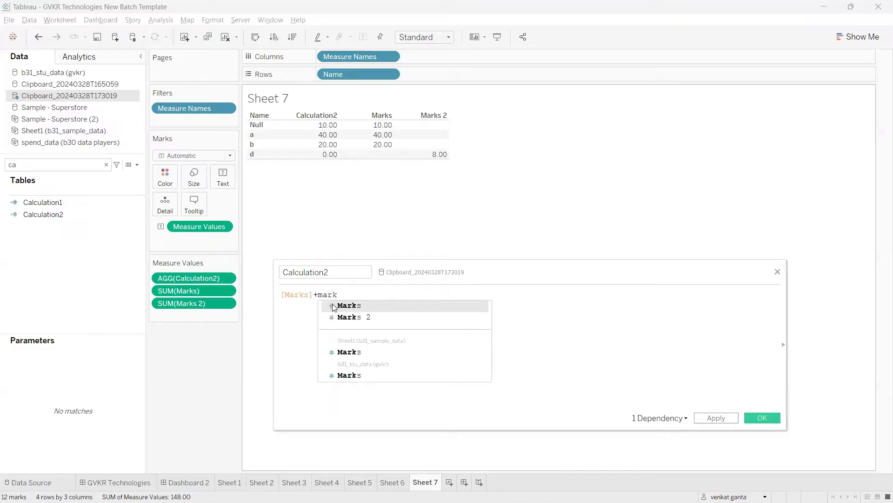
{"action": "key", "text": "Down"}
{"action": "key", "text": "Return"}
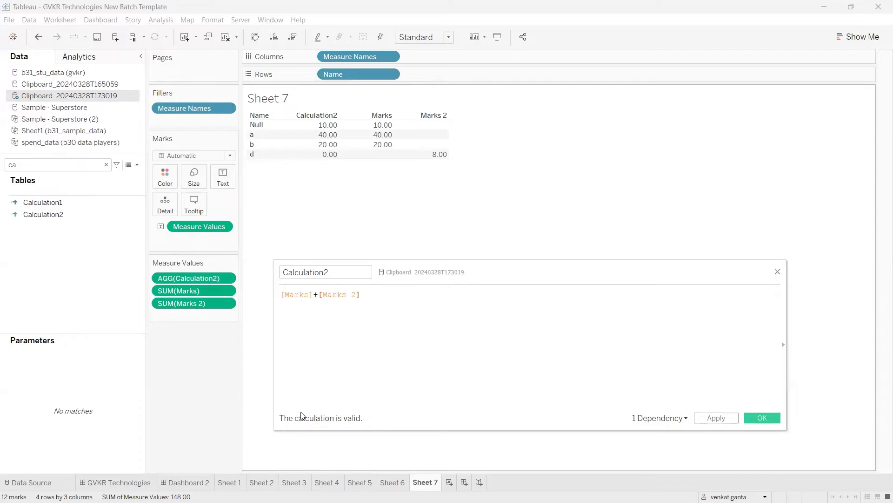
{"action": "left_click", "coordinate": [704, 418]}
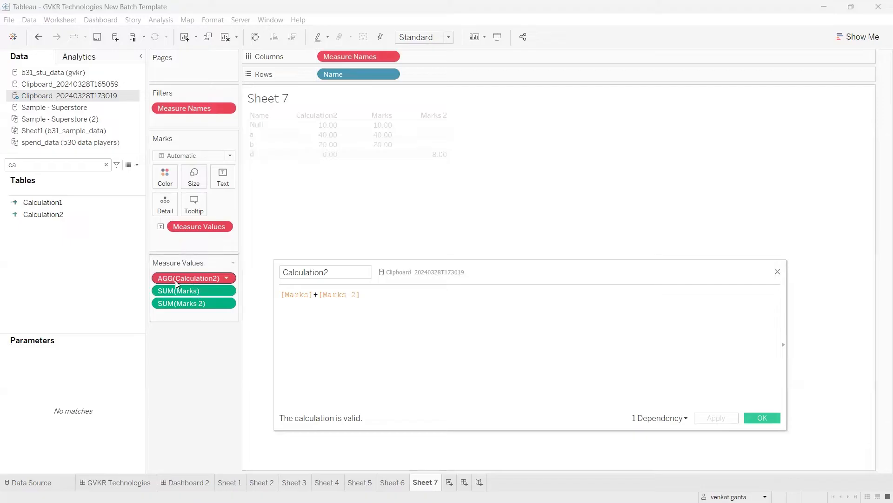
Move the Calculation2 measure below SUM(Marks 2) on the Measure Values card to make it the last column.
{"action": "mouse_move", "coordinate": [176, 283]}
{"action": "left_mouse_down"}
{"action": "mouse_move", "coordinate": [66, 210]}
{"action": "mouse_move", "coordinate": [180, 305]}
{"action": "left_mouse_up"}
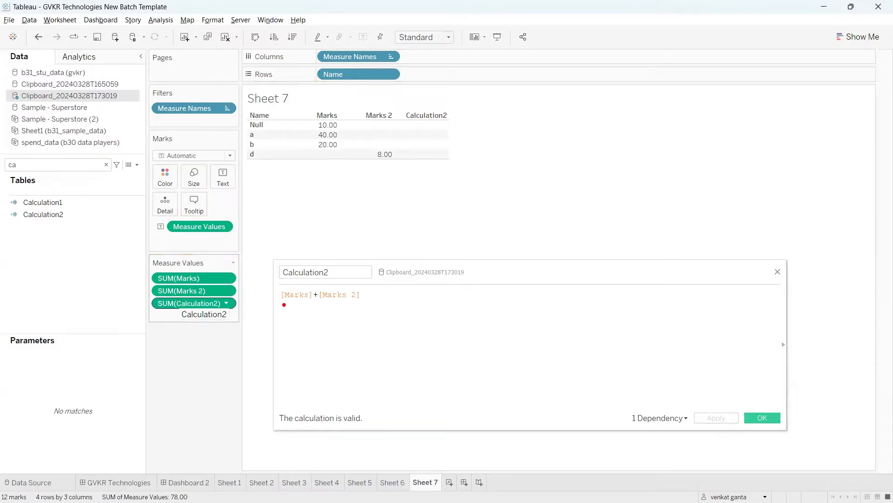
{"action": "mouse_move", "coordinate": [285, 303]}
{"action": "left_mouse_down"}
{"action": "mouse_move", "coordinate": [362, 308]}
{"action": "mouse_move", "coordinate": [264, 309]}
{"action": "mouse_move", "coordinate": [337, 312]}
{"action": "left_mouse_up"}
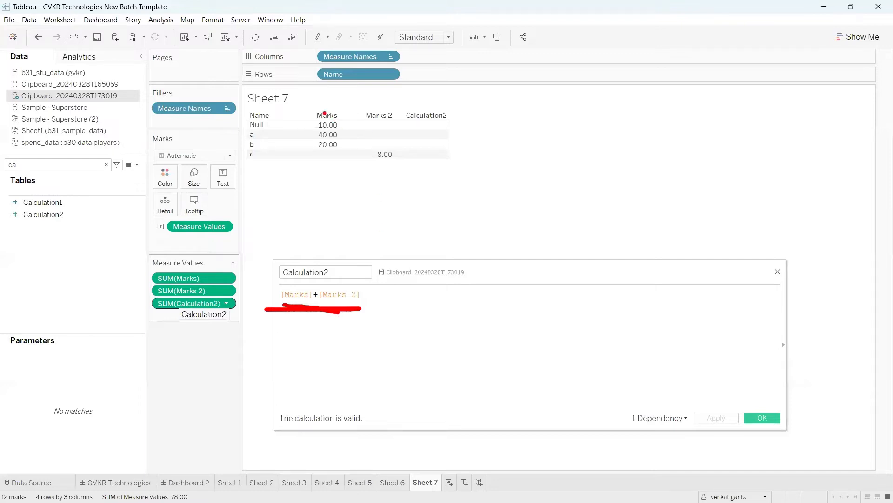
{"action": "mouse_move", "coordinate": [325, 113]}
{"action": "left_mouse_down"}
{"action": "mouse_move", "coordinate": [307, 125]}
{"action": "mouse_move", "coordinate": [327, 100]}
{"action": "left_mouse_up"}
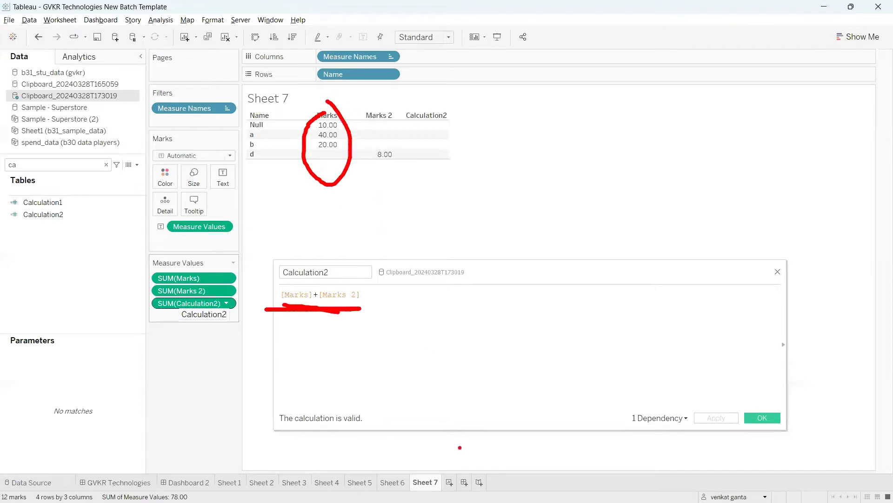
Examine the Null row's Marks, Marks 2 and Calculation2 cells against the [Marks]+[Marks 2] formula.
{"action": "key", "text": "Escape"}
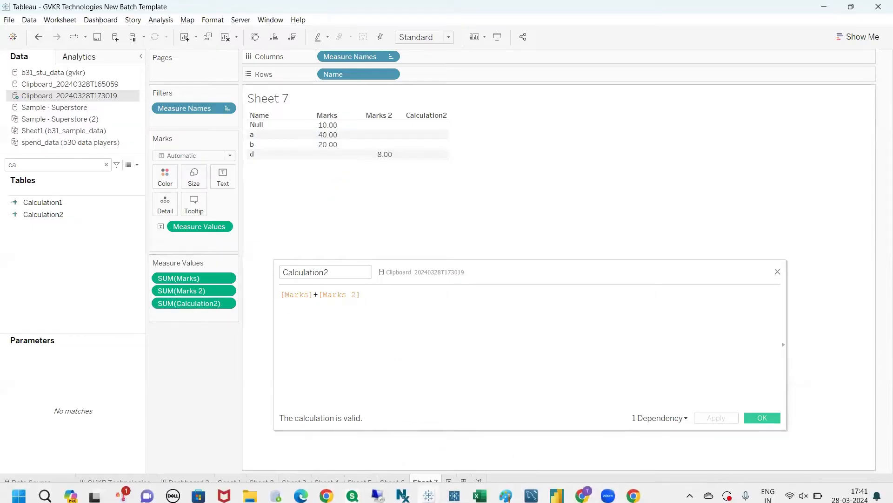
{"action": "mouse_move", "coordinate": [531, 489]}
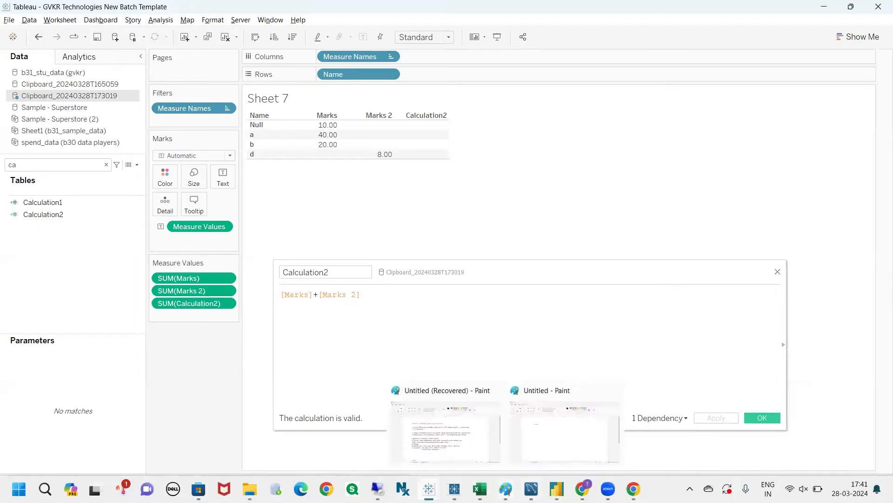
{"action": "mouse_move", "coordinate": [479, 489]}
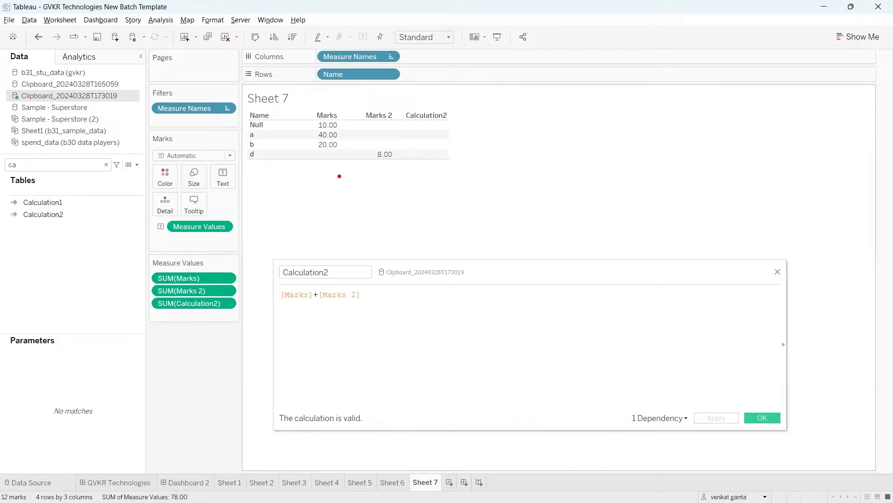
{"action": "mouse_move", "coordinate": [343, 127]}
{"action": "left_mouse_down"}
{"action": "mouse_move", "coordinate": [377, 132]}
{"action": "mouse_move", "coordinate": [414, 83]}
{"action": "mouse_move", "coordinate": [409, 95]}
{"action": "mouse_move", "coordinate": [427, 87]}
{"action": "mouse_move", "coordinate": [410, 76]}
{"action": "left_mouse_up"}
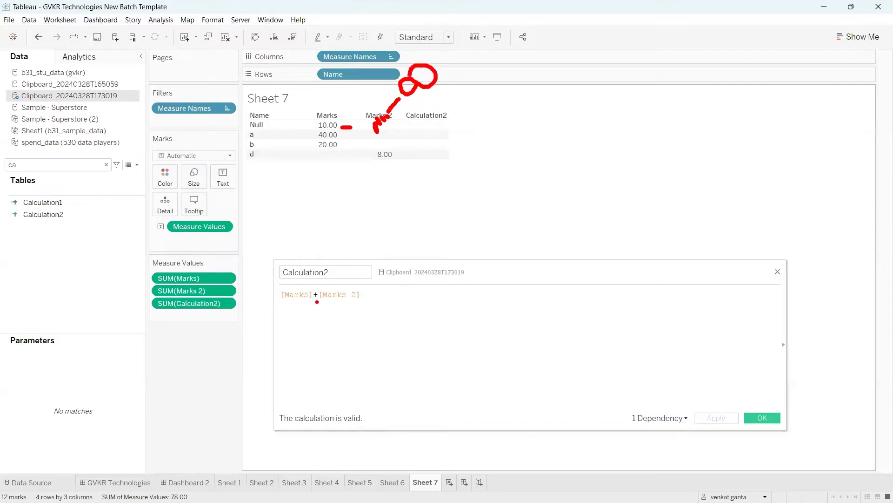
{"action": "mouse_move", "coordinate": [316, 301]}
{"action": "left_mouse_down"}
{"action": "mouse_move", "coordinate": [316, 321]}
{"action": "mouse_move", "coordinate": [315, 301]}
{"action": "left_mouse_up"}
{"action": "mouse_move", "coordinate": [417, 129]}
{"action": "left_mouse_down"}
{"action": "mouse_move", "coordinate": [409, 119]}
{"action": "mouse_move", "coordinate": [454, 134]}
{"action": "mouse_move", "coordinate": [421, 117]}
{"action": "left_mouse_up"}
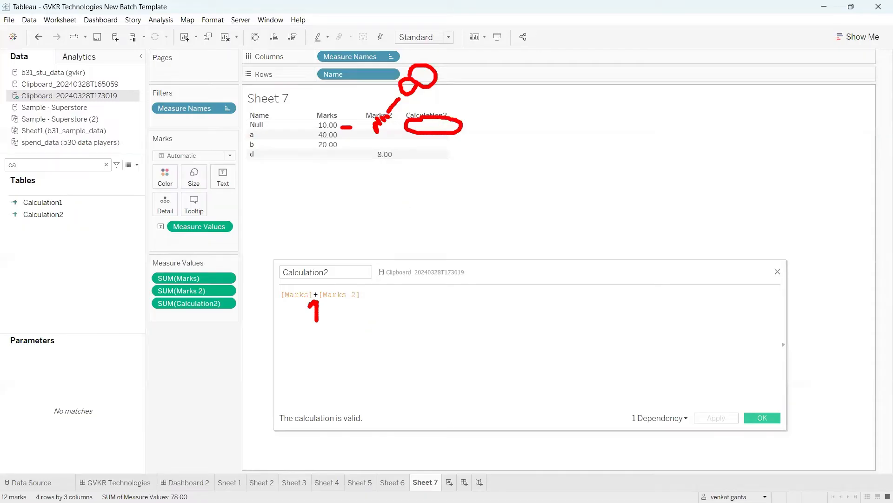
{"action": "key", "text": "Escape"}
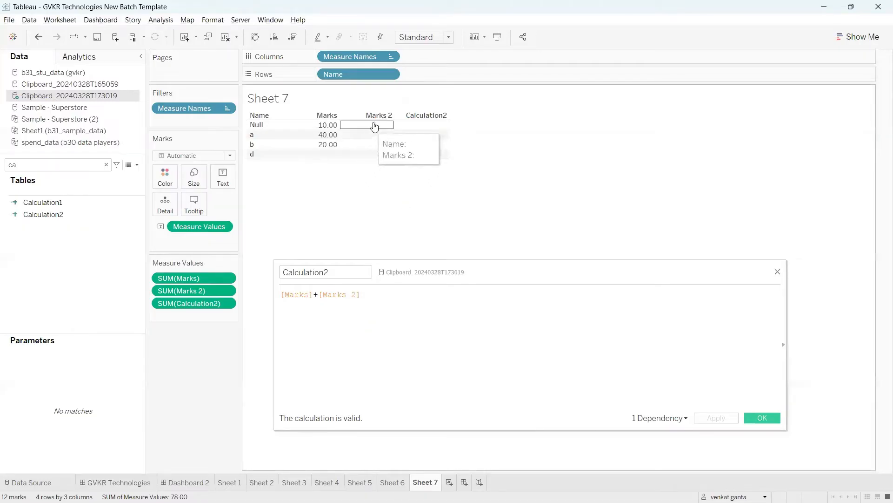
{"action": "left_click", "coordinate": [380, 125]}
{"action": "left_click", "coordinate": [381, 125]}
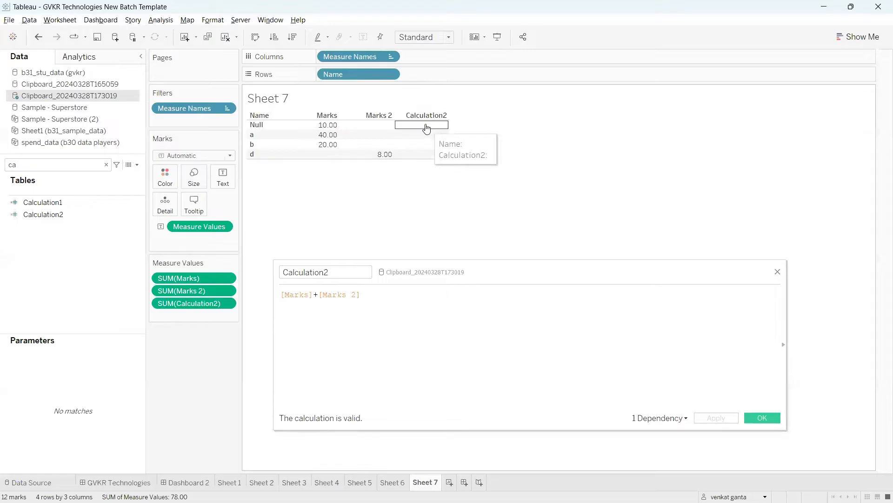
{"action": "left_click", "coordinate": [382, 126]}
{"action": "left_click", "coordinate": [381, 126]}
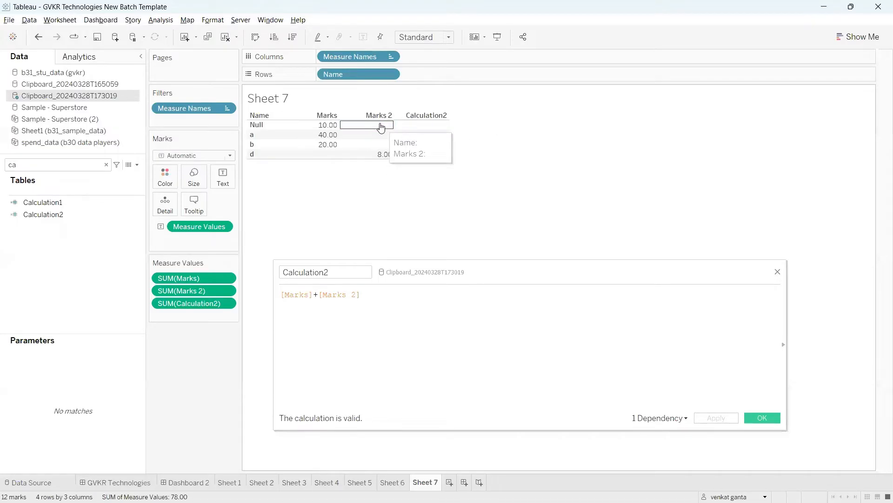
Wrap [Marks 2] in ZN so the Calculation2 formula reads [Marks]+ZN([Marks 2]), and apply it.
{"action": "left_click", "coordinate": [321, 295]}
{"action": "type", "text": "("}
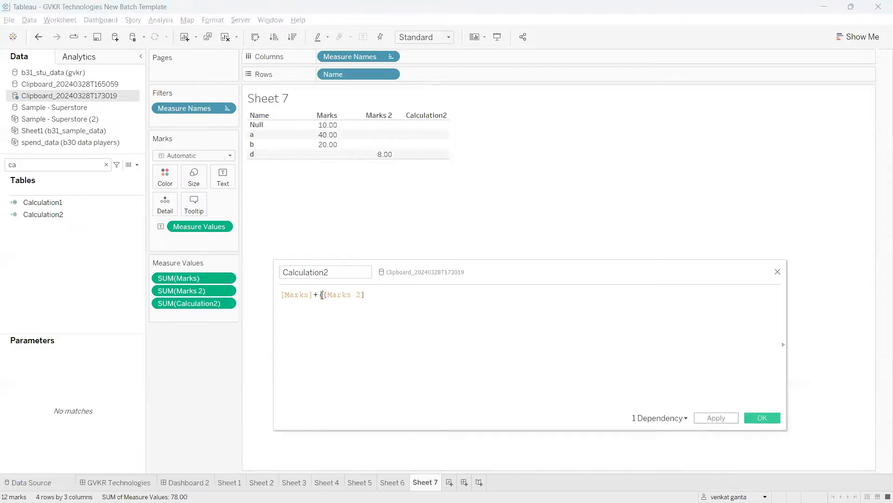
{"action": "type", "text": "ZN"}
{"action": "left_click", "coordinate": [390, 298]}
{"action": "type", "text": ")"}
{"action": "left_click", "coordinate": [709, 418]}
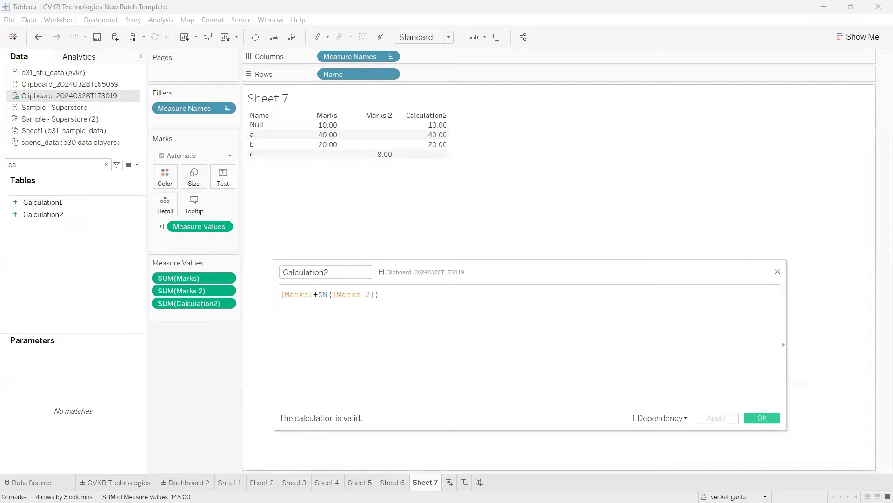
{"action": "mouse_move", "coordinate": [343, 126]}
{"action": "left_mouse_down"}
{"action": "mouse_move", "coordinate": [429, 127]}
{"action": "mouse_move", "coordinate": [408, 133]}
{"action": "left_mouse_up"}
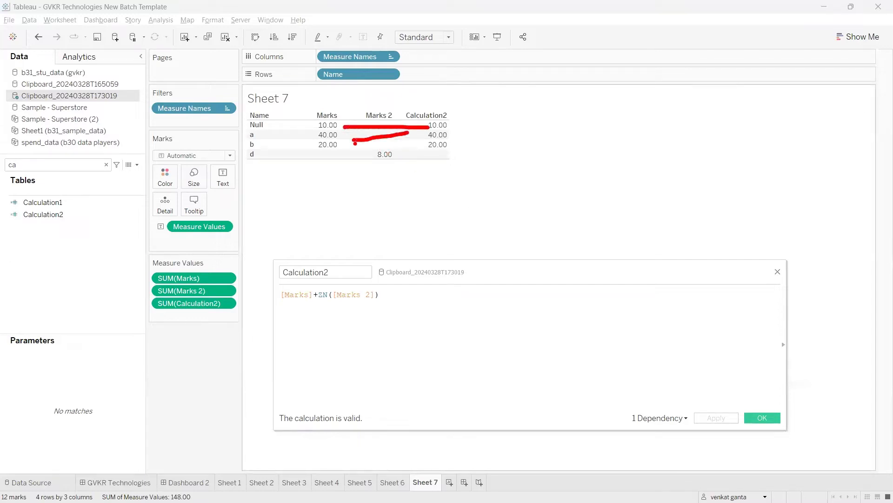
{"action": "left_click_drag", "start_coordinate": [355, 142], "coordinate": [444, 145]}
{"action": "mouse_move", "coordinate": [328, 149]}
{"action": "left_mouse_down"}
{"action": "mouse_move", "coordinate": [331, 182]}
{"action": "mouse_move", "coordinate": [331, 148]}
{"action": "mouse_move", "coordinate": [381, 162]}
{"action": "mouse_move", "coordinate": [446, 145]}
{"action": "left_mouse_up"}
{"action": "key", "text": "Escape"}
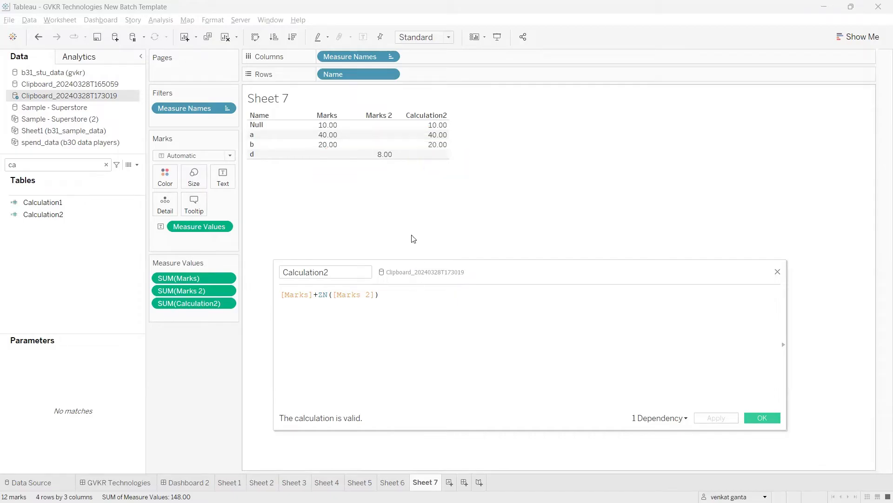
Wrap [Marks] in ZN as well so Calculation2 reads ZN([Marks])+ZN([Marks 2]), and apply the formula.
{"action": "left_click", "coordinate": [313, 295]}
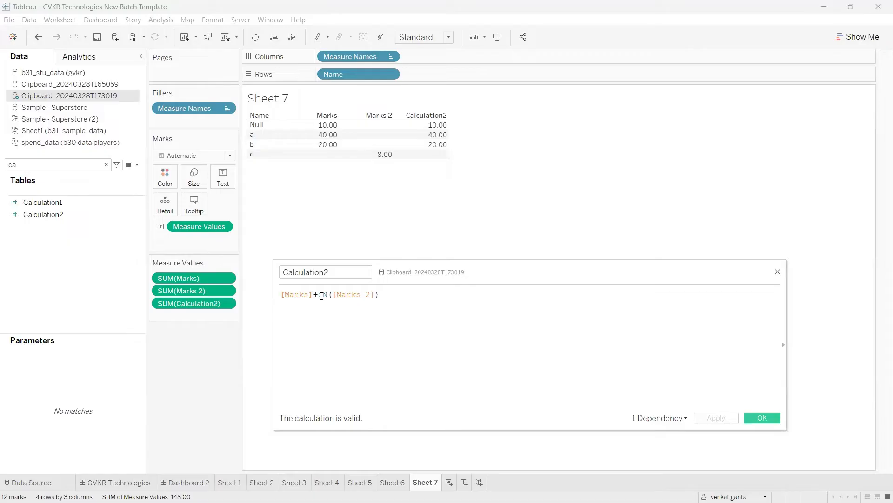
{"action": "type", "text": ")"}
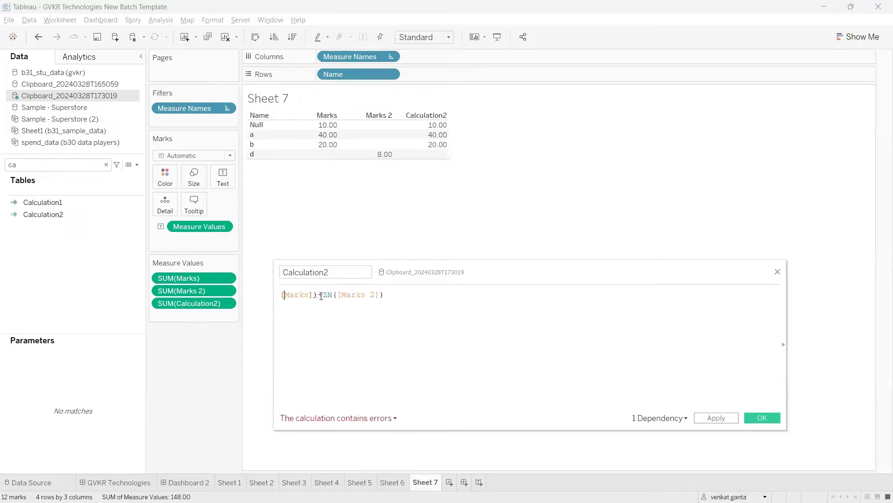
{"action": "type", "text": "("}
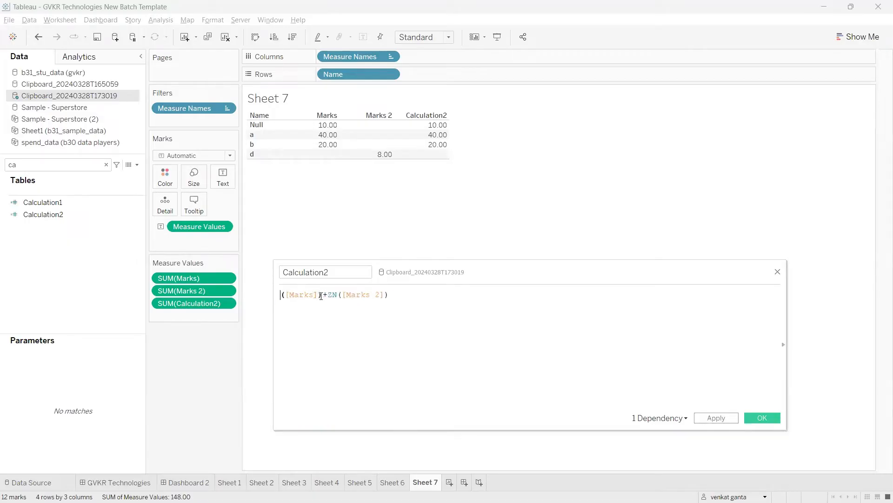
{"action": "type", "text": "ZN"}
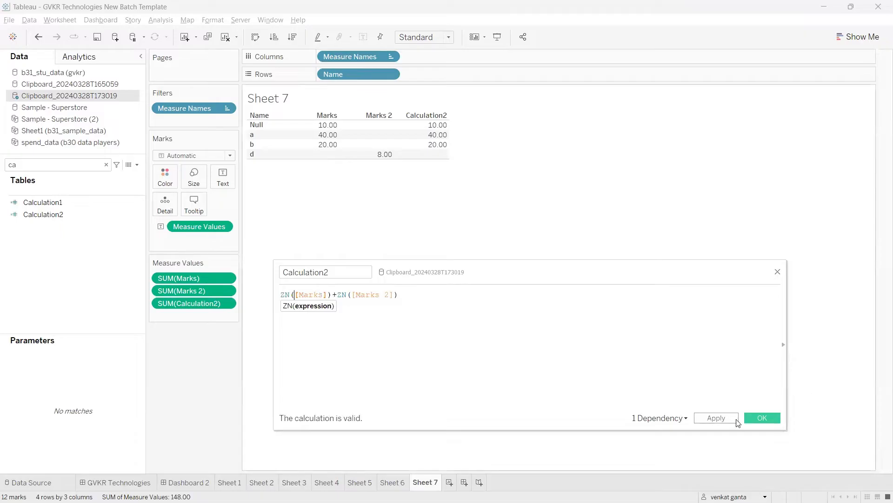
{"action": "left_click", "coordinate": [716, 418]}
{"action": "left_click", "coordinate": [716, 418]}
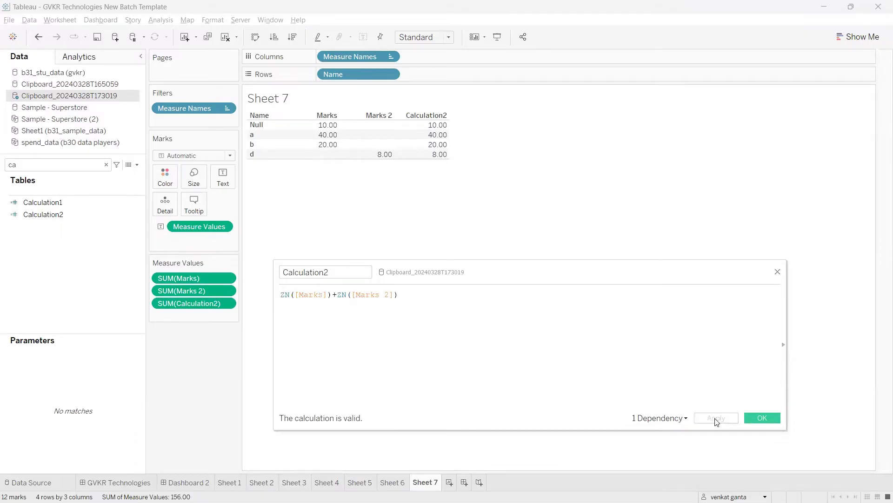
{"action": "key", "text": "ctrl+2"}
{"action": "mouse_move", "coordinate": [459, 122]}
{"action": "left_mouse_down"}
{"action": "mouse_move", "coordinate": [466, 118]}
{"action": "mouse_move", "coordinate": [470, 141]}
{"action": "left_mouse_up"}
{"action": "left_click_drag", "start_coordinate": [454, 158], "coordinate": [474, 144]}
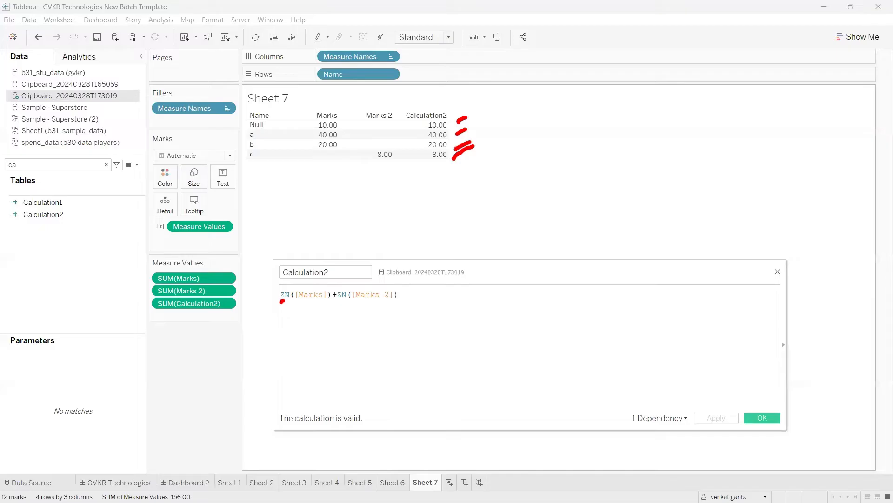
{"action": "left_click_drag", "start_coordinate": [282, 301], "coordinate": [290, 300]}
{"action": "mouse_move", "coordinate": [355, 305]}
{"action": "left_mouse_down"}
{"action": "mouse_move", "coordinate": [389, 304]}
{"action": "mouse_move", "coordinate": [355, 306]}
{"action": "left_mouse_up"}
{"action": "key", "text": "Escape"}
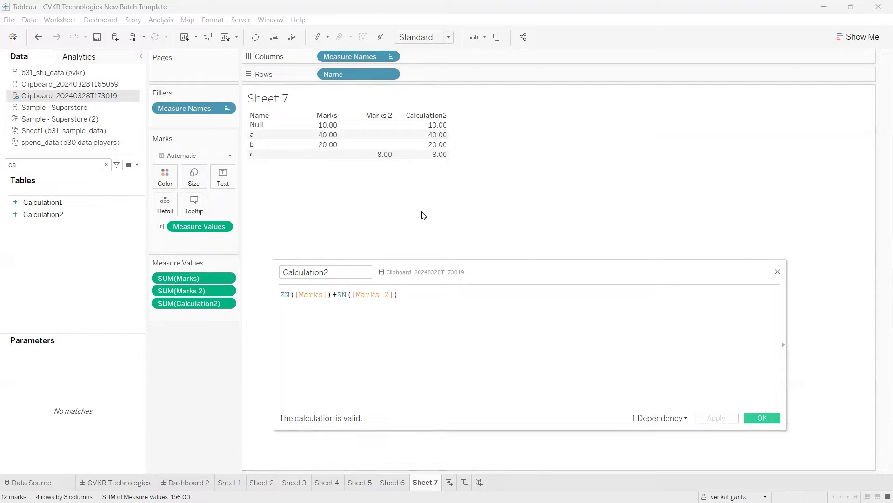
Change the Calculation2 formula to a single ZN around the whole addition, ZN([Marks]+[Marks 2]), and apply it.
{"action": "left_click", "coordinate": [351, 295]}
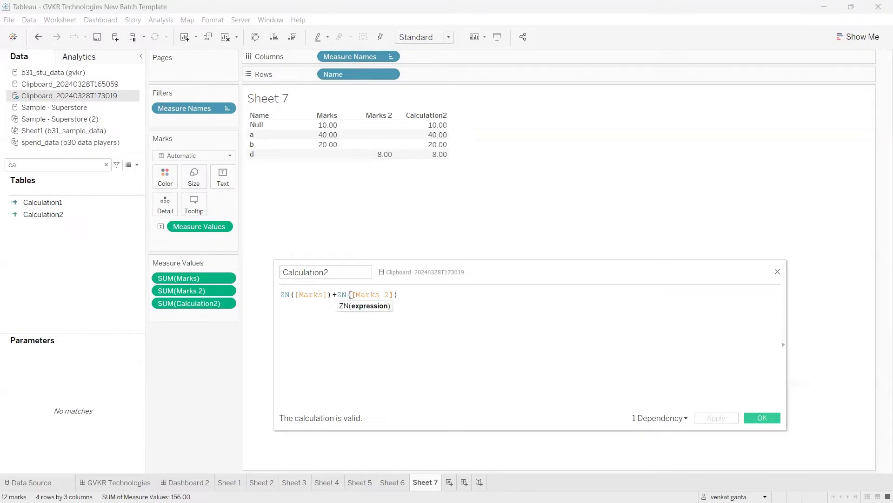
{"action": "key", "text": "BackSpace"}
{"action": "key", "text": "BackSpace"}
{"action": "key", "text": "BackSpace"}
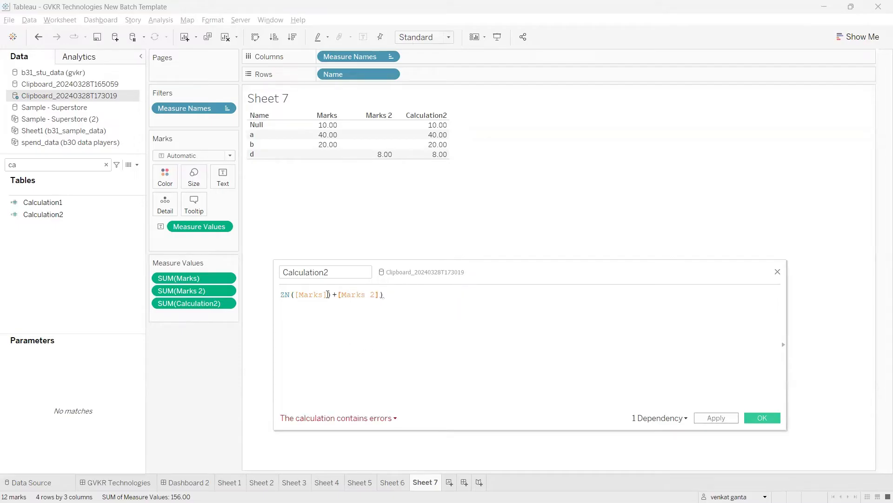
{"action": "left_click", "coordinate": [331, 294]}
{"action": "key", "text": "BackSpace"}
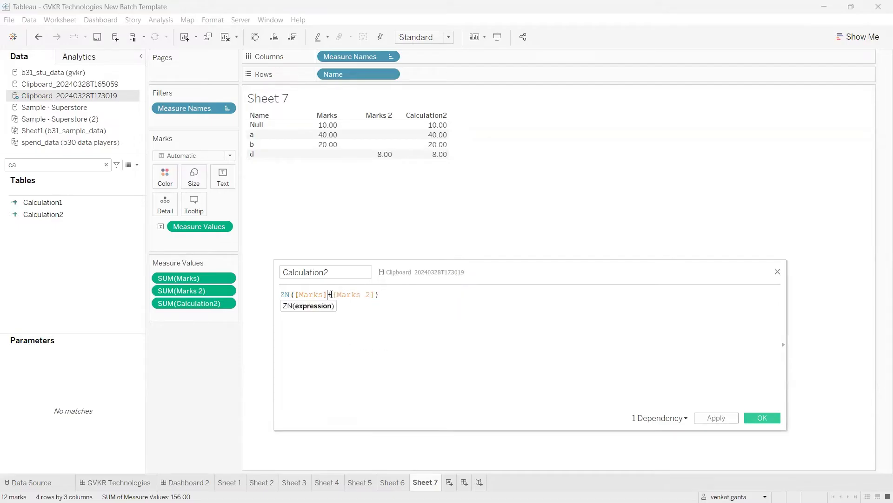
{"action": "left_click", "coordinate": [390, 299]}
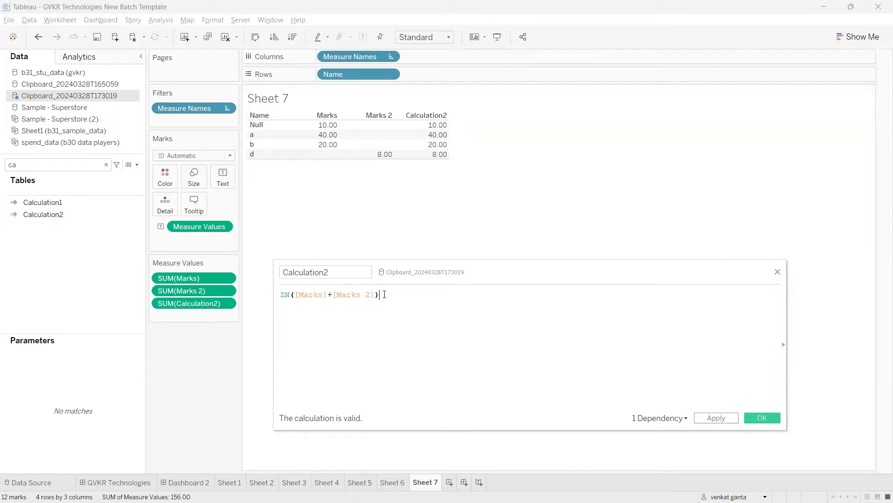
{"action": "left_click_drag", "start_coordinate": [379, 295], "coordinate": [281, 296]}
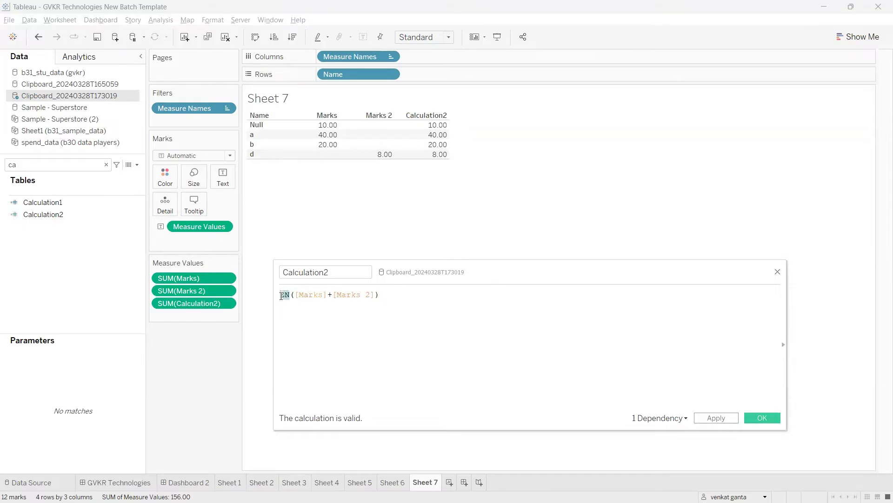
{"action": "left_click", "coordinate": [315, 327]}
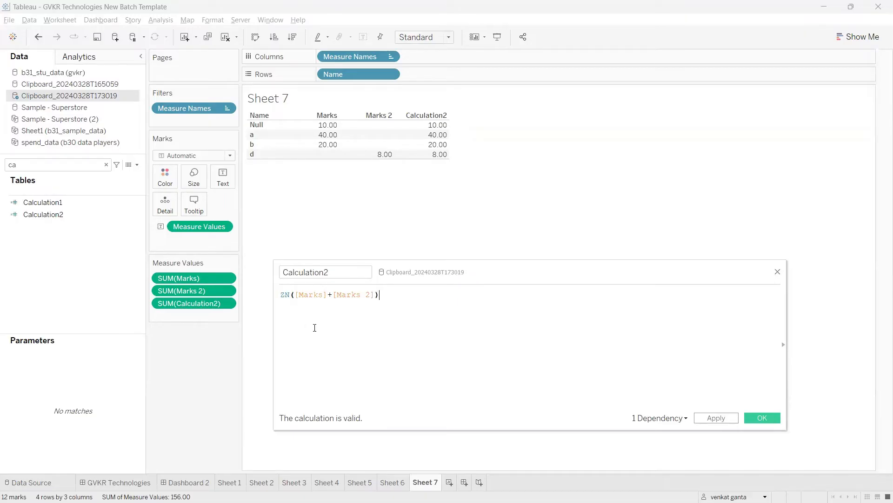
{"action": "left_click", "coordinate": [726, 418]}
{"action": "mouse_move", "coordinate": [451, 121]}
{"action": "left_mouse_down"}
{"action": "mouse_move", "coordinate": [456, 155]}
{"action": "mouse_move", "coordinate": [436, 185]}
{"action": "left_mouse_up"}
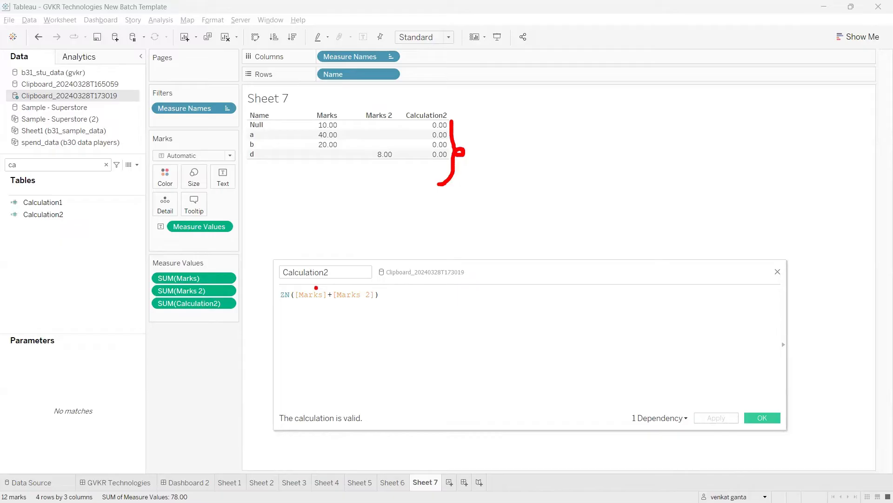
{"action": "left_click_drag", "start_coordinate": [316, 288], "coordinate": [339, 282]}
{"action": "mouse_move", "coordinate": [345, 126]}
{"action": "left_mouse_down"}
{"action": "mouse_move", "coordinate": [383, 126]}
{"action": "mouse_move", "coordinate": [383, 101]}
{"action": "mouse_move", "coordinate": [426, 80]}
{"action": "mouse_move", "coordinate": [374, 122]}
{"action": "mouse_move", "coordinate": [403, 75]}
{"action": "left_mouse_up"}
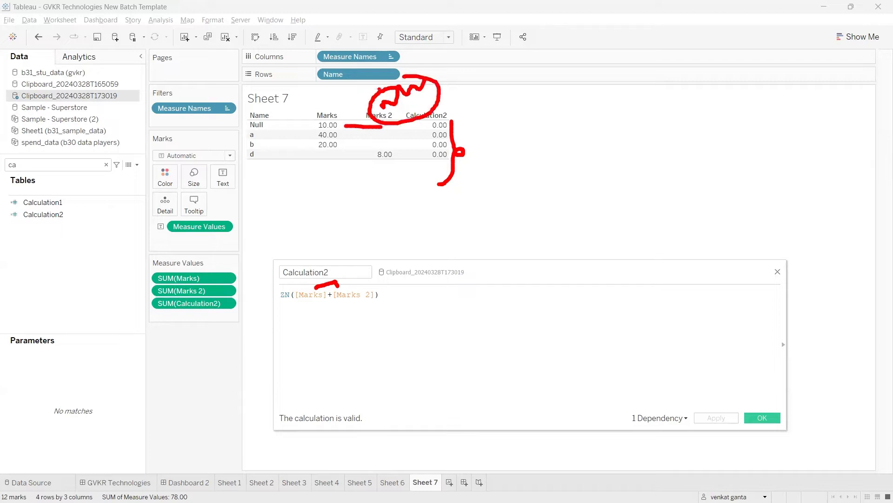
{"action": "left_click_drag", "start_coordinate": [372, 123], "coordinate": [287, 282]}
{"action": "mouse_move", "coordinate": [307, 285]}
{"action": "left_mouse_down"}
{"action": "mouse_move", "coordinate": [353, 328]}
{"action": "mouse_move", "coordinate": [321, 273]}
{"action": "left_mouse_up"}
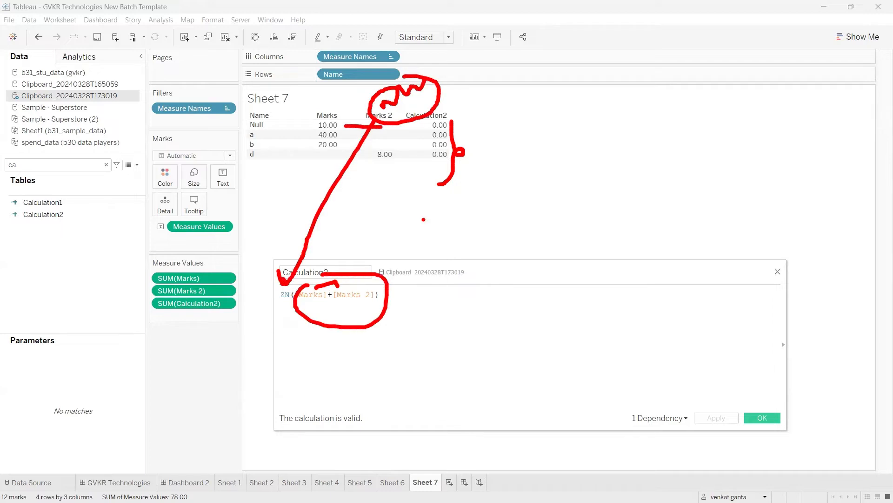
{"action": "left_click_drag", "start_coordinate": [447, 124], "coordinate": [484, 96]}
{"action": "key", "text": "Escape"}
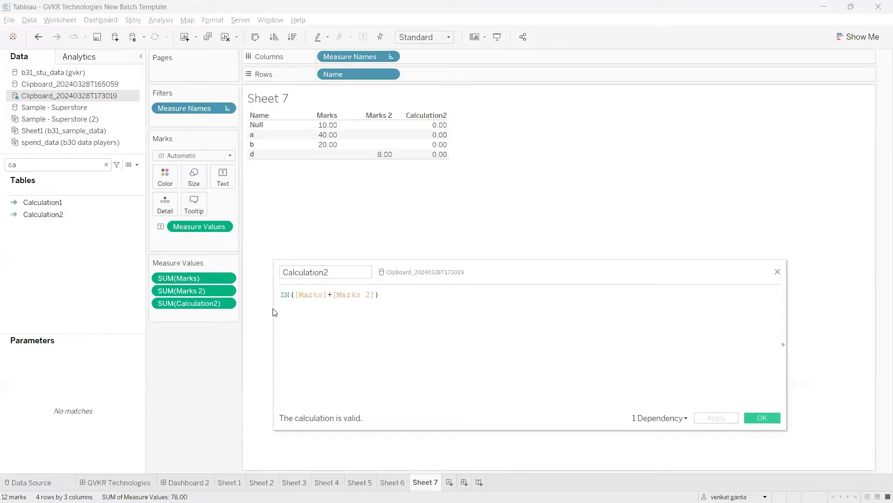
Accept the ZN([Marks]+[Marks 2]) formula and close the Calculation2 editor.
{"action": "double_click", "coordinate": [284, 294]}
{"action": "key", "text": "End"}
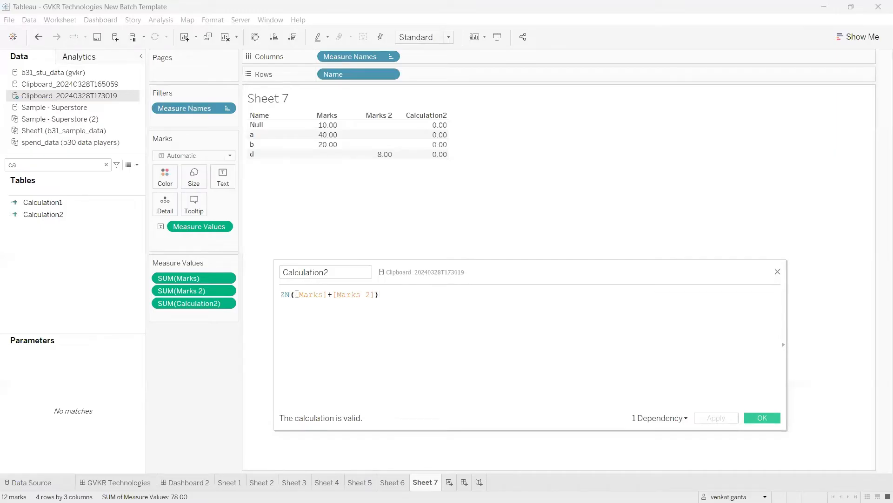
{"action": "left_click", "coordinate": [757, 419]}
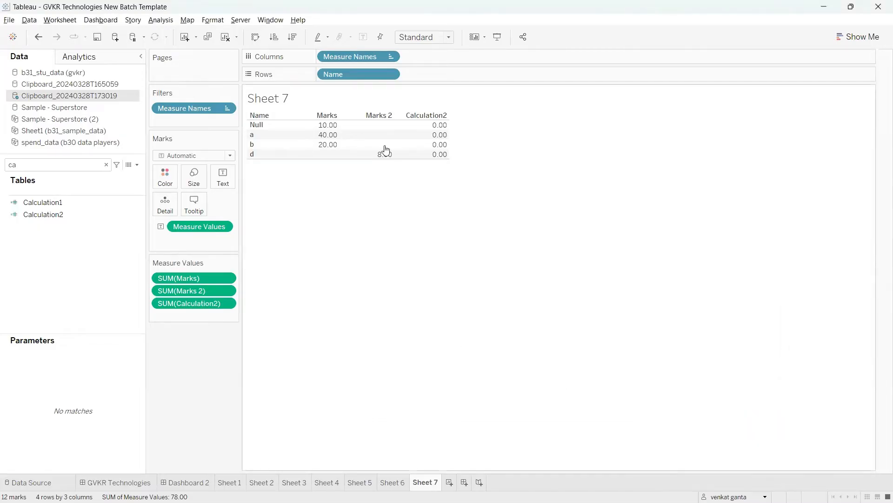
Switch to the Tableau notes page in Chrome and review the Number Functions table.
{"action": "mouse_move", "coordinate": [575, 502]}
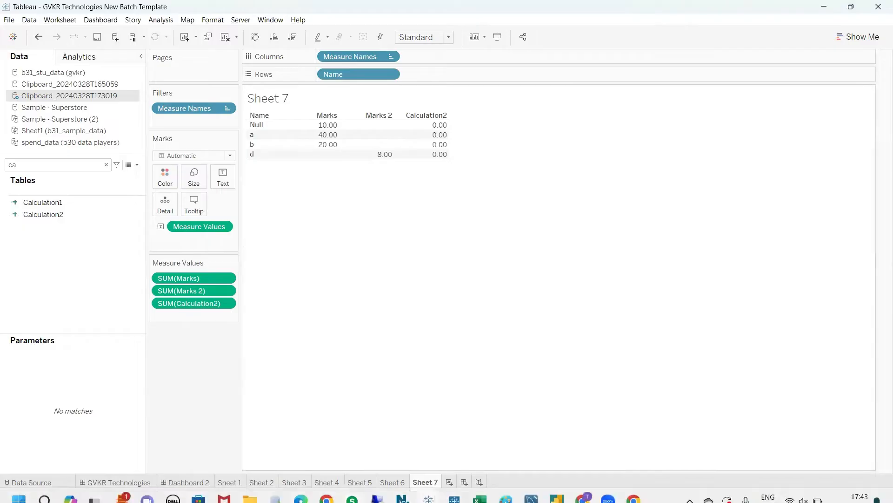
{"action": "left_click", "coordinate": [582, 488]}
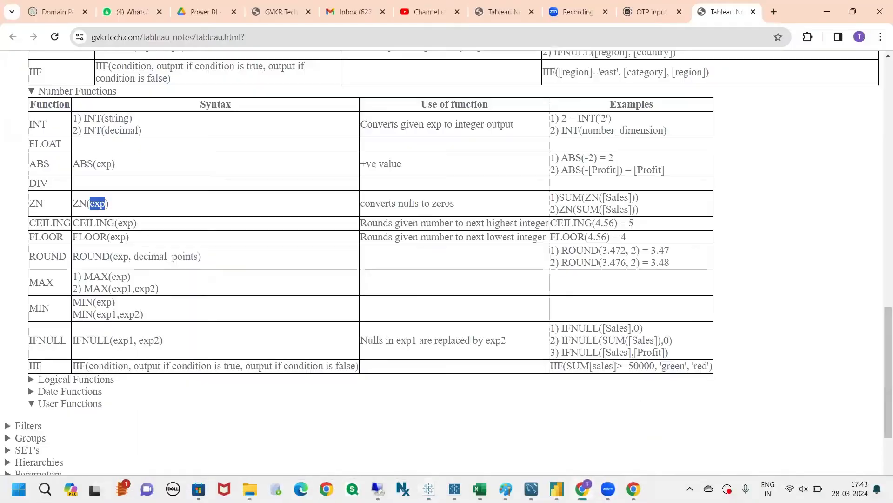
{"action": "left_click", "coordinate": [147, 205]}
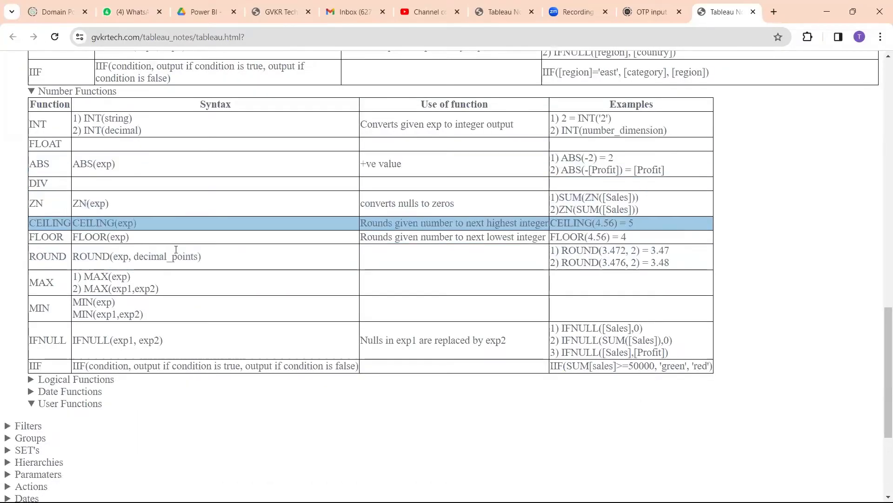
{"action": "scroll", "coordinate": [186, 267], "scroll_direction": "up", "scroll_amount": 1}
{"action": "scroll", "coordinate": [185, 267], "scroll_direction": "up", "scroll_amount": 1}
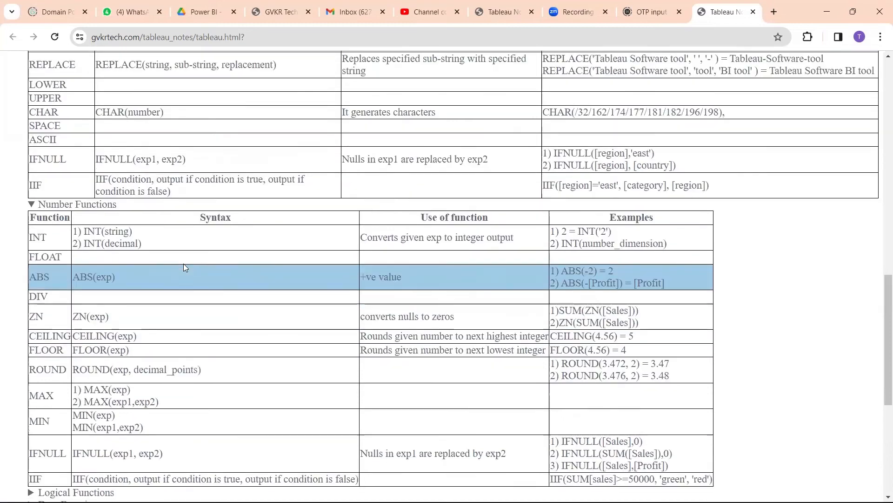
Handwrite STR over the INT row of the Number Functions table, underline and tick it, and clear the markings.
{"action": "scroll", "coordinate": [183, 263], "scroll_direction": "down", "scroll_amount": 1}
{"action": "scroll", "coordinate": [188, 272], "scroll_direction": "down", "scroll_amount": 1}
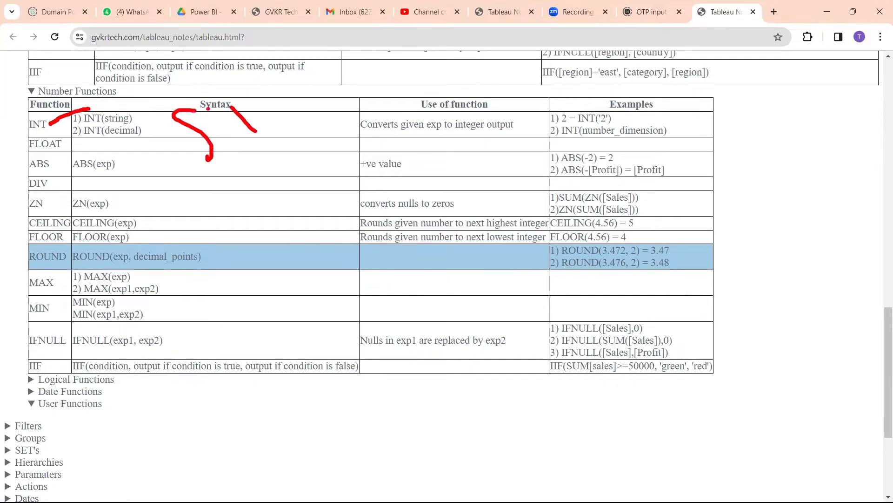
{"action": "mouse_move", "coordinate": [208, 109]}
{"action": "left_mouse_down"}
{"action": "mouse_move", "coordinate": [256, 100]}
{"action": "mouse_move", "coordinate": [308, 137]}
{"action": "left_mouse_up"}
{"action": "mouse_move", "coordinate": [299, 92]}
{"action": "left_mouse_down"}
{"action": "mouse_move", "coordinate": [319, 109]}
{"action": "mouse_move", "coordinate": [321, 134]}
{"action": "left_mouse_up"}
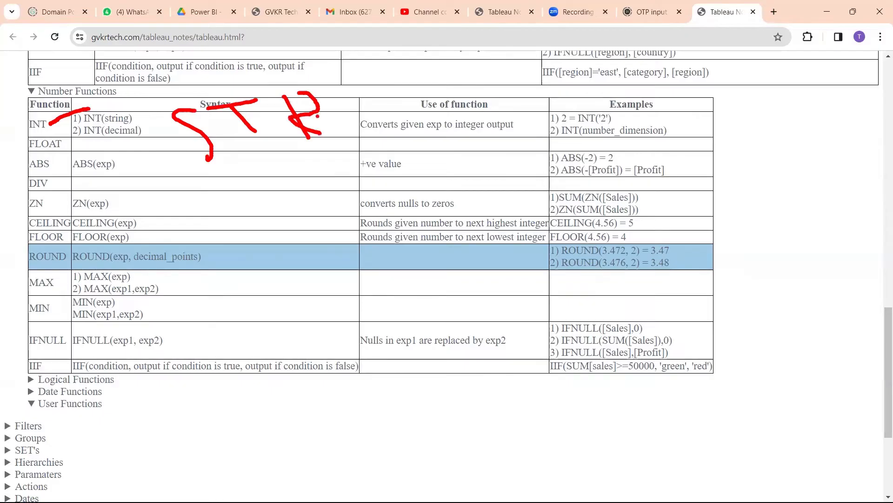
{"action": "left_click_drag", "start_coordinate": [208, 161], "coordinate": [318, 159]}
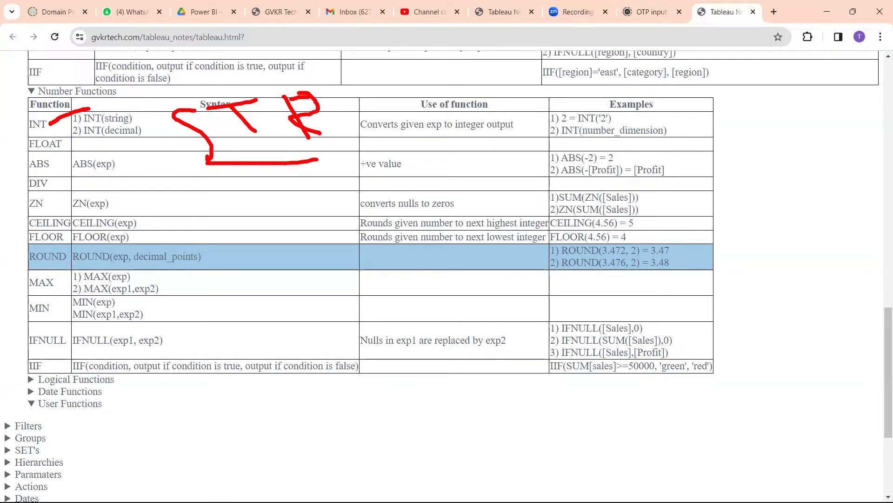
{"action": "left_click_drag", "start_coordinate": [328, 122], "coordinate": [361, 85]}
{"action": "mouse_move", "coordinate": [69, 116]}
{"action": "left_mouse_down"}
{"action": "mouse_move", "coordinate": [95, 142]}
{"action": "mouse_move", "coordinate": [201, 162]}
{"action": "left_mouse_up"}
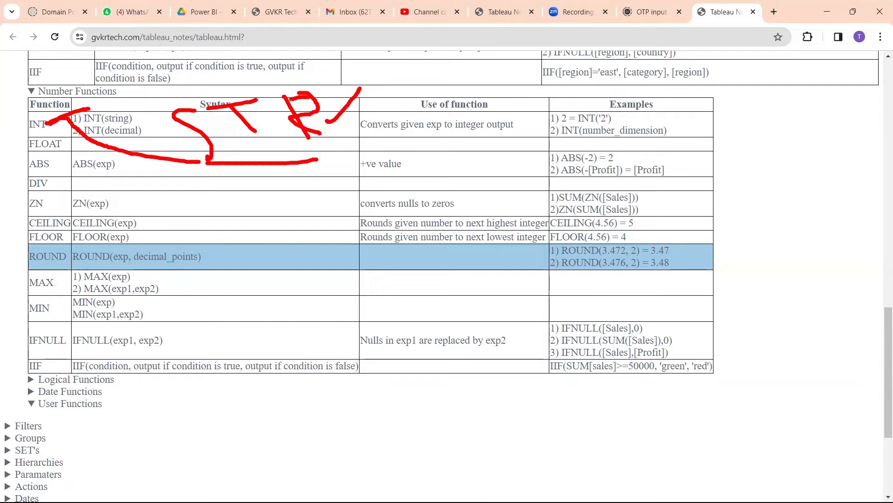
{"action": "key", "text": "Escape"}
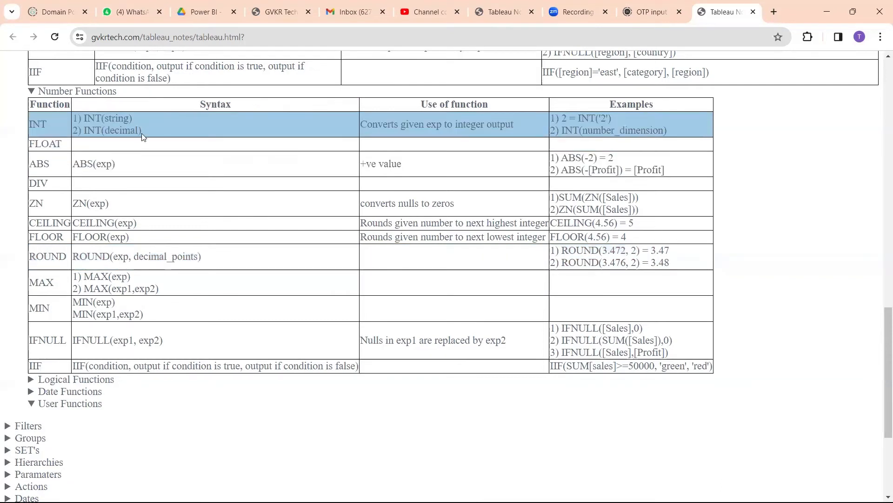
Highlight the INT(string) and INT(decimal) syntax in the INT row to examine the accepted arguments.
{"action": "left_click_drag", "start_coordinate": [142, 134], "coordinate": [75, 116]}
{"action": "left_click", "coordinate": [126, 118]}
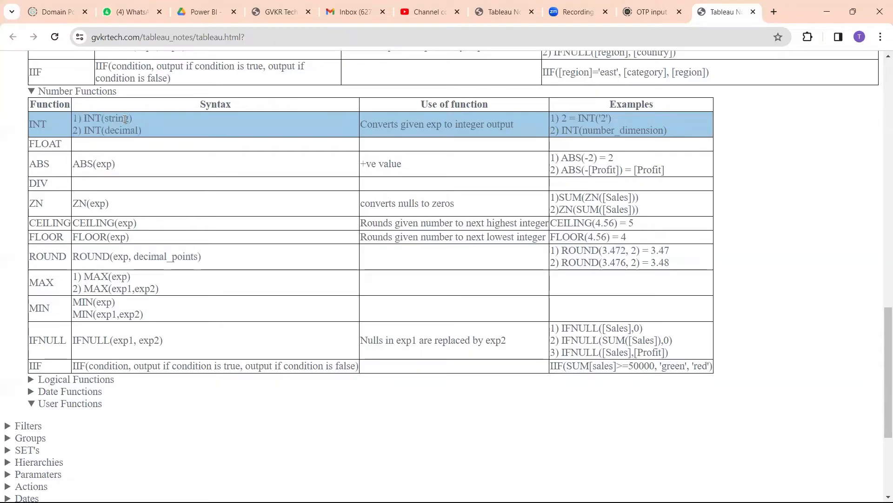
{"action": "double_click", "coordinate": [126, 120]}
{"action": "left_click", "coordinate": [129, 132]}
{"action": "left_click_drag", "start_coordinate": [140, 130], "coordinate": [119, 131]}
{"action": "left_click", "coordinate": [140, 131]}
{"action": "left_click", "coordinate": [150, 135]}
Illustrate INT(decimal) with a handwritten 3.4 and arrows leading to 3, and clear the markings.
{"action": "mouse_move", "coordinate": [127, 134]}
{"action": "left_mouse_down"}
{"action": "mouse_move", "coordinate": [177, 148]}
{"action": "mouse_move", "coordinate": [180, 170]}
{"action": "left_mouse_up"}
{"action": "mouse_move", "coordinate": [209, 143]}
{"action": "left_mouse_down"}
{"action": "mouse_move", "coordinate": [216, 156]}
{"action": "mouse_move", "coordinate": [250, 165]}
{"action": "left_mouse_up"}
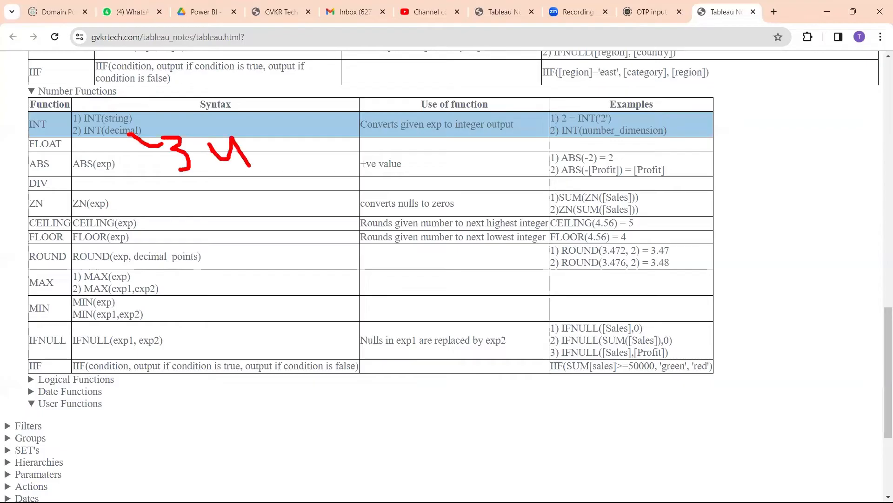
{"action": "left_click", "coordinate": [200, 168]}
{"action": "mouse_move", "coordinate": [93, 137]}
{"action": "left_mouse_down"}
{"action": "mouse_move", "coordinate": [116, 139]}
{"action": "mouse_move", "coordinate": [185, 188]}
{"action": "left_mouse_up"}
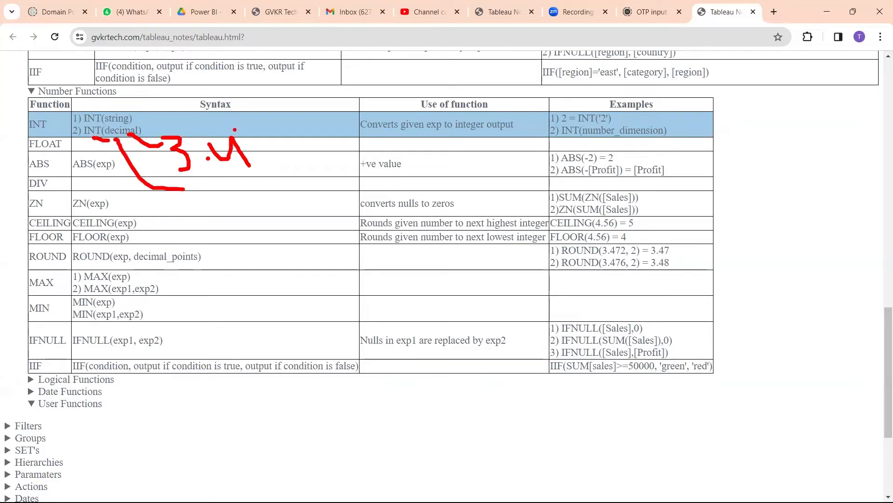
{"action": "left_click_drag", "start_coordinate": [235, 130], "coordinate": [265, 175]}
{"action": "mouse_move", "coordinate": [165, 119]}
{"action": "left_mouse_down"}
{"action": "mouse_move", "coordinate": [277, 122]}
{"action": "mouse_move", "coordinate": [260, 130]}
{"action": "left_mouse_up"}
{"action": "left_click_drag", "start_coordinate": [321, 110], "coordinate": [319, 157]}
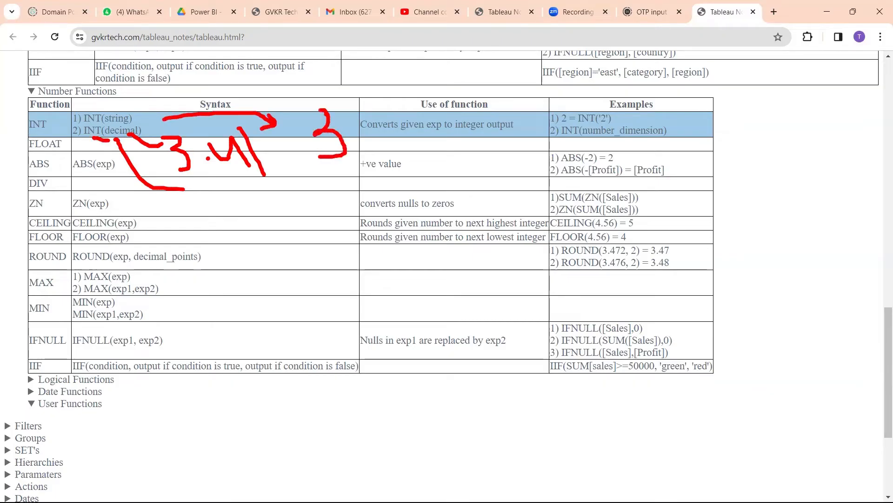
{"action": "left_click_drag", "start_coordinate": [305, 113], "coordinate": [322, 110]}
{"action": "mouse_move", "coordinate": [190, 176]}
{"action": "left_mouse_down"}
{"action": "mouse_move", "coordinate": [261, 231]}
{"action": "mouse_move", "coordinate": [340, 173]}
{"action": "mouse_move", "coordinate": [345, 191]}
{"action": "left_mouse_up"}
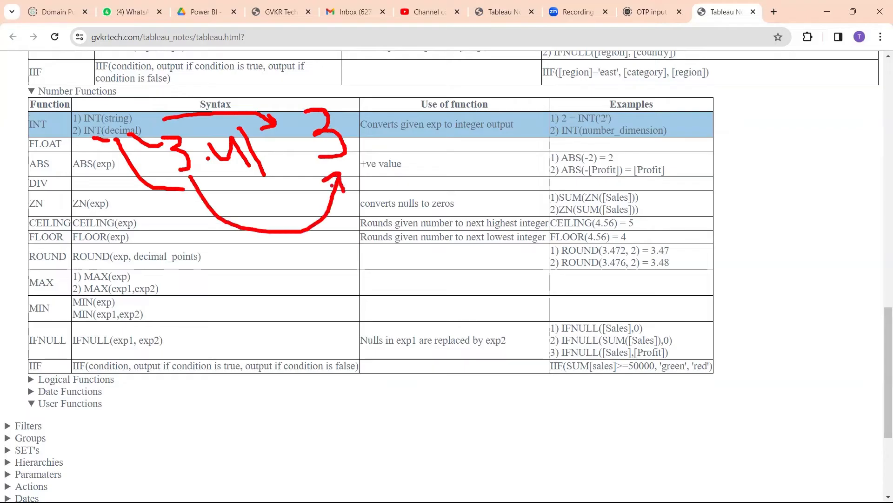
{"action": "mouse_move", "coordinate": [186, 173]}
{"action": "left_mouse_down"}
{"action": "mouse_move", "coordinate": [255, 175]}
{"action": "mouse_move", "coordinate": [193, 178]}
{"action": "left_mouse_up"}
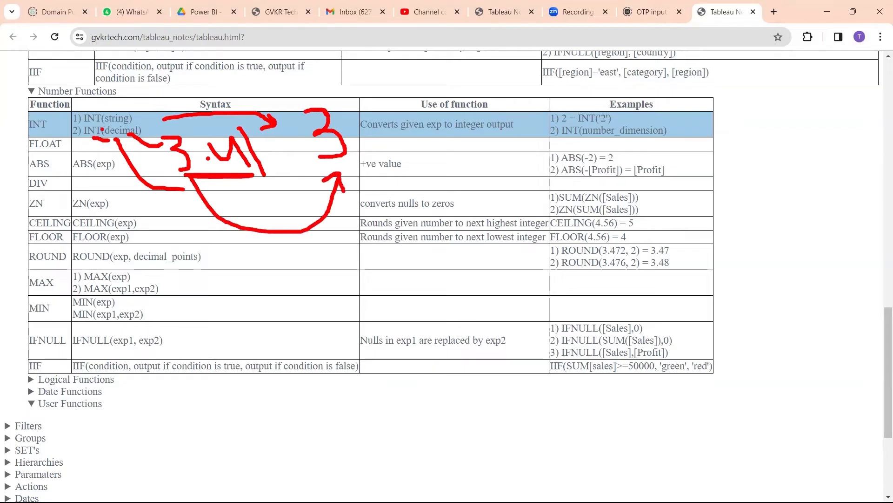
{"action": "mouse_move", "coordinate": [96, 135]}
{"action": "left_mouse_down"}
{"action": "mouse_move", "coordinate": [247, 217]}
{"action": "mouse_move", "coordinate": [346, 168]}
{"action": "mouse_move", "coordinate": [340, 190]}
{"action": "left_mouse_up"}
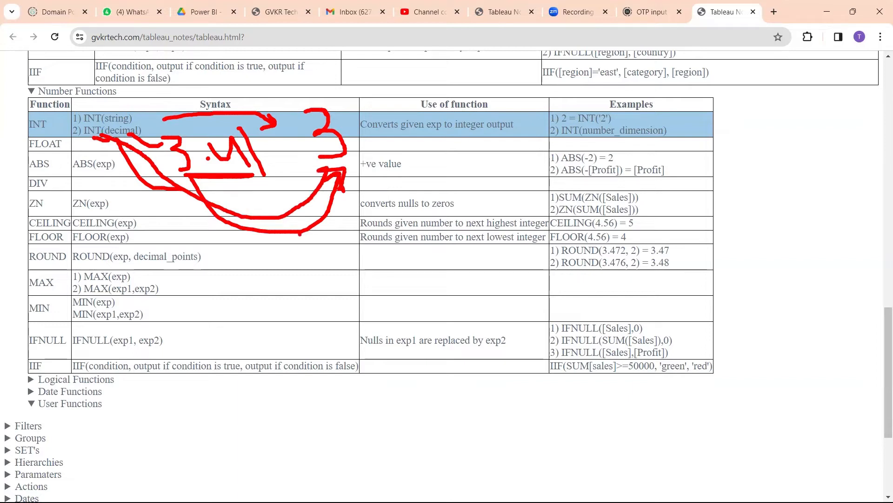
{"action": "key", "text": "Escape"}
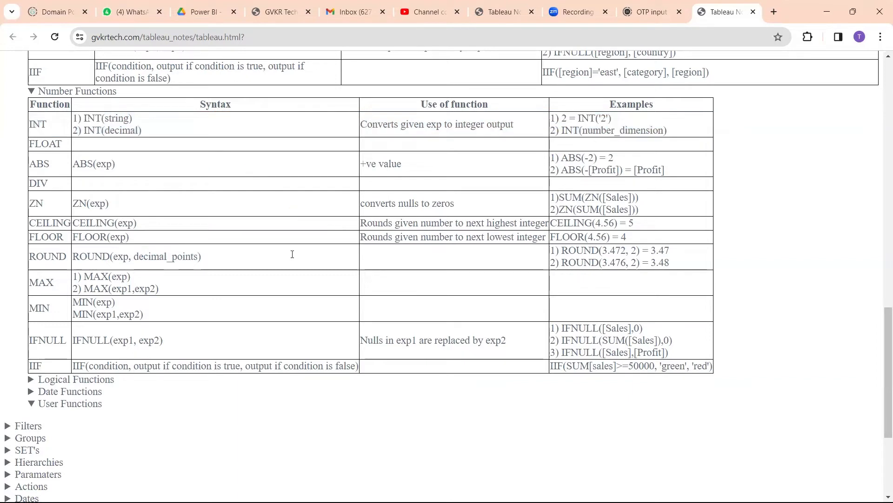
Annotate the FLOAT row with an arrow to a handwritten, circled 3.4, tick INT, and clear the markings.
{"action": "key", "text": "ctrl+2"}
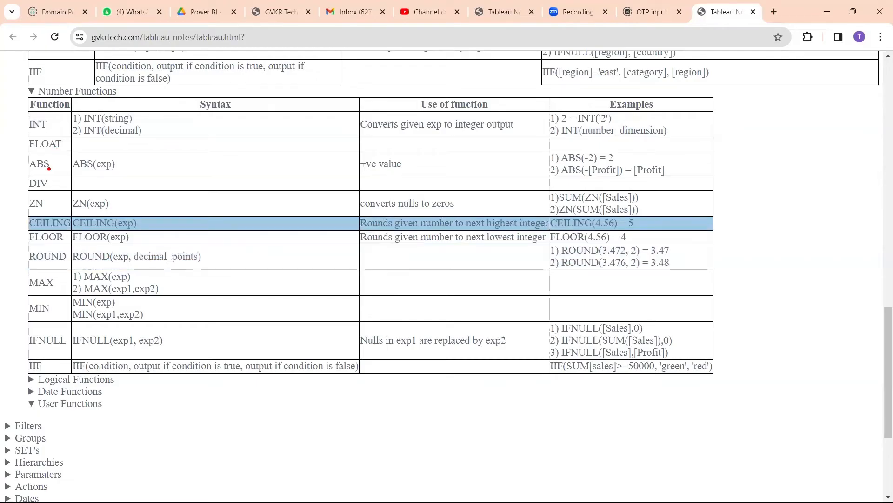
{"action": "mouse_move", "coordinate": [64, 147]}
{"action": "left_mouse_down"}
{"action": "mouse_move", "coordinate": [199, 154]}
{"action": "mouse_move", "coordinate": [187, 150]}
{"action": "mouse_move", "coordinate": [223, 162]}
{"action": "mouse_move", "coordinate": [200, 159]}
{"action": "left_mouse_up"}
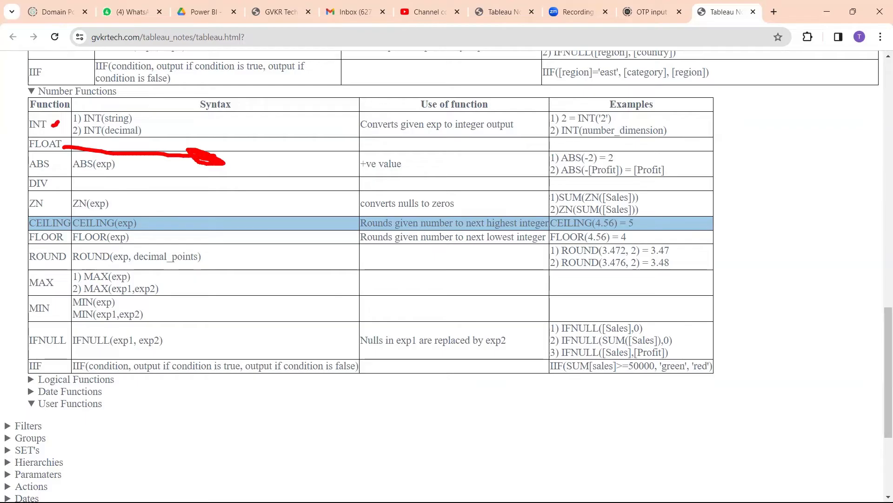
{"action": "left_click_drag", "start_coordinate": [61, 109], "coordinate": [55, 124]}
{"action": "left_click", "coordinate": [55, 132]}
{"action": "mouse_move", "coordinate": [252, 155]}
{"action": "left_mouse_down"}
{"action": "mouse_move", "coordinate": [282, 152]}
{"action": "mouse_move", "coordinate": [278, 181]}
{"action": "left_mouse_up"}
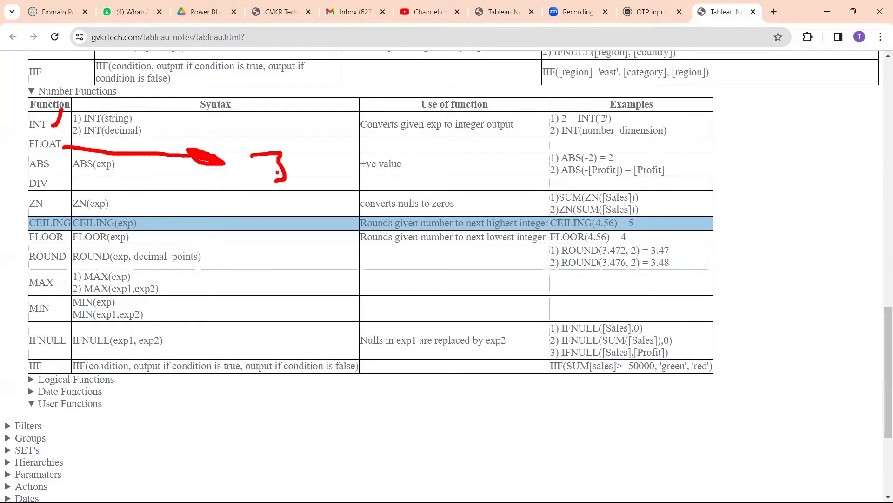
{"action": "left_click", "coordinate": [294, 161]}
{"action": "left_click_drag", "start_coordinate": [303, 150], "coordinate": [325, 164]}
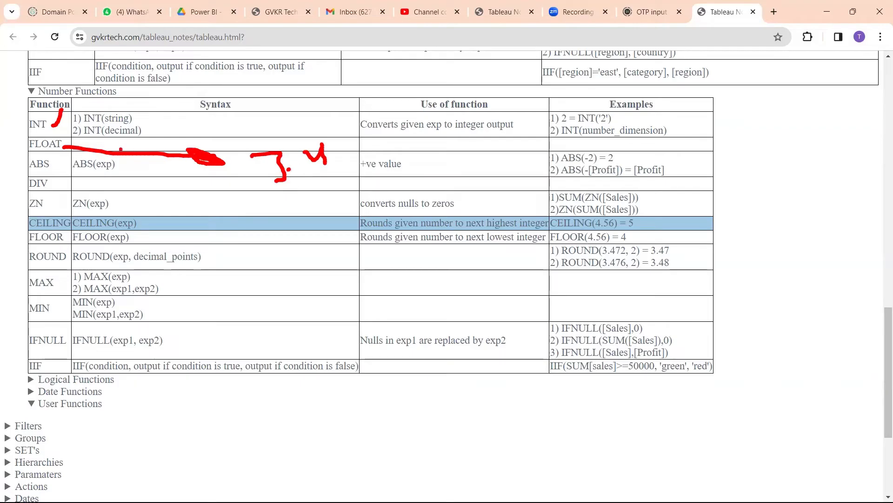
{"action": "mouse_move", "coordinate": [321, 156]}
{"action": "left_mouse_down"}
{"action": "mouse_move", "coordinate": [238, 148]}
{"action": "mouse_move", "coordinate": [245, 129]}
{"action": "left_mouse_up"}
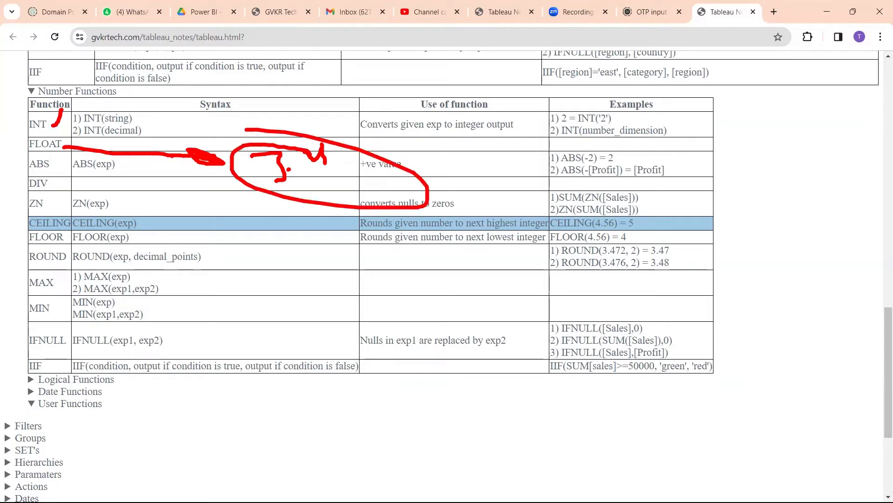
{"action": "key", "text": "Escape"}
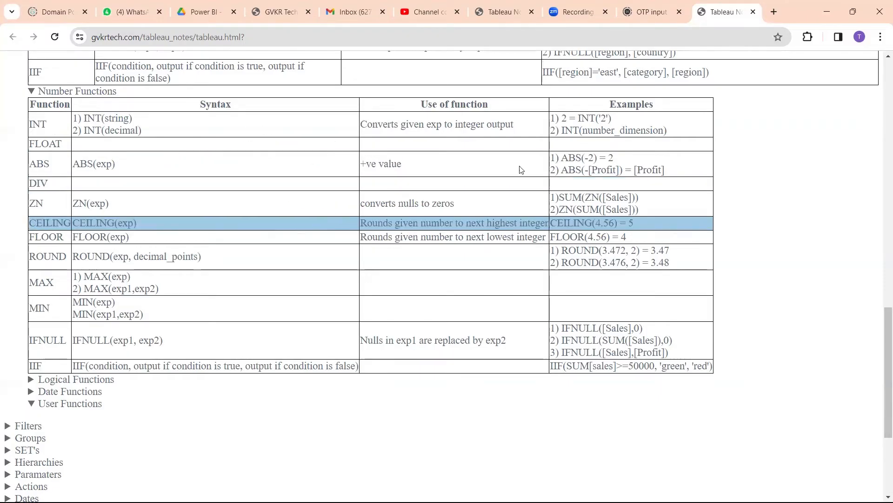
Highlight the INT, FLOAT and ABS entries in the function table to review them.
{"action": "left_click_drag", "start_coordinate": [104, 118], "coordinate": [30, 144]}
{"action": "left_click", "coordinate": [66, 147]}
{"action": "left_click_drag", "start_coordinate": [54, 164], "coordinate": [31, 168]}
{"action": "left_click", "coordinate": [51, 168]}
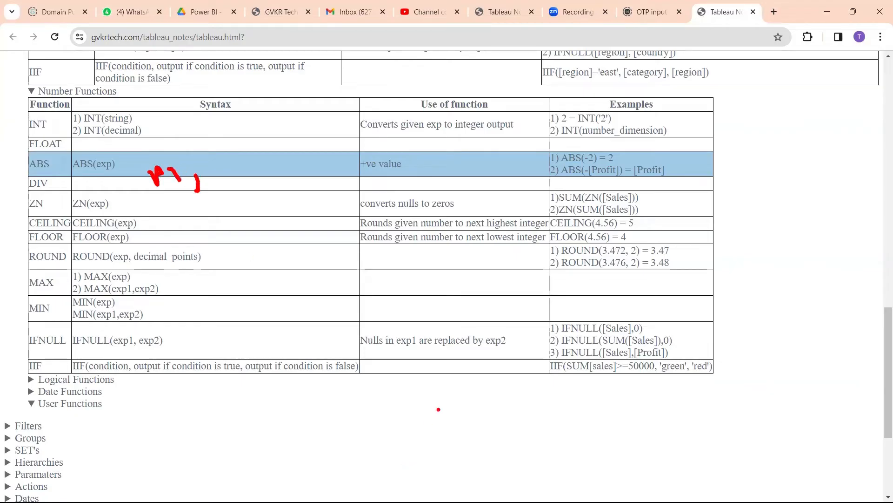
Switch to the Tableau workbook and add a new worksheet.
{"action": "mouse_move", "coordinate": [468, 502]}
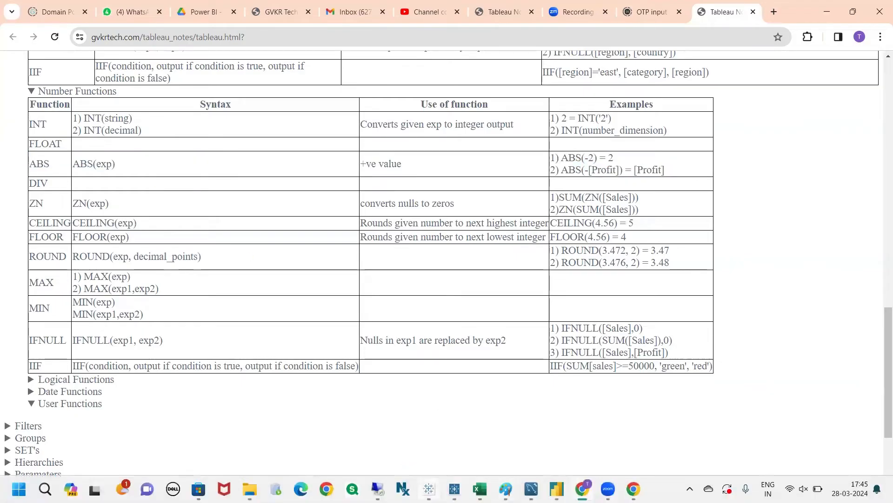
{"action": "mouse_move", "coordinate": [429, 488]}
{"action": "left_click", "coordinate": [537, 450]}
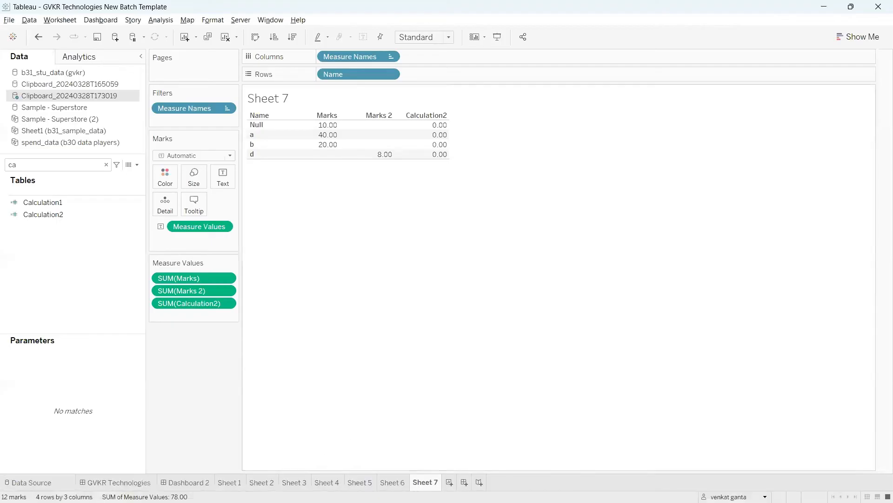
{"action": "left_click", "coordinate": [453, 483]}
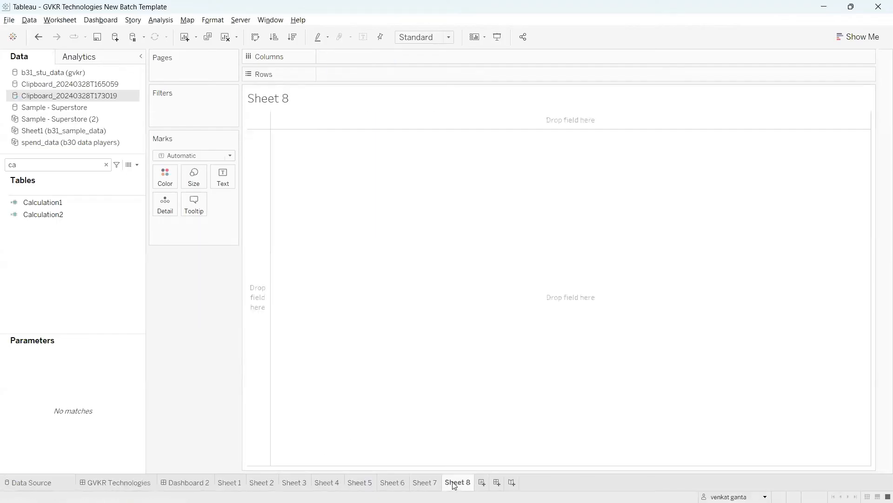
Create a calculated field with the formula -3, apply it, and show it as text on Sheet 8.
{"action": "left_click", "coordinate": [137, 164]}
{"action": "left_click", "coordinate": [120, 176]}
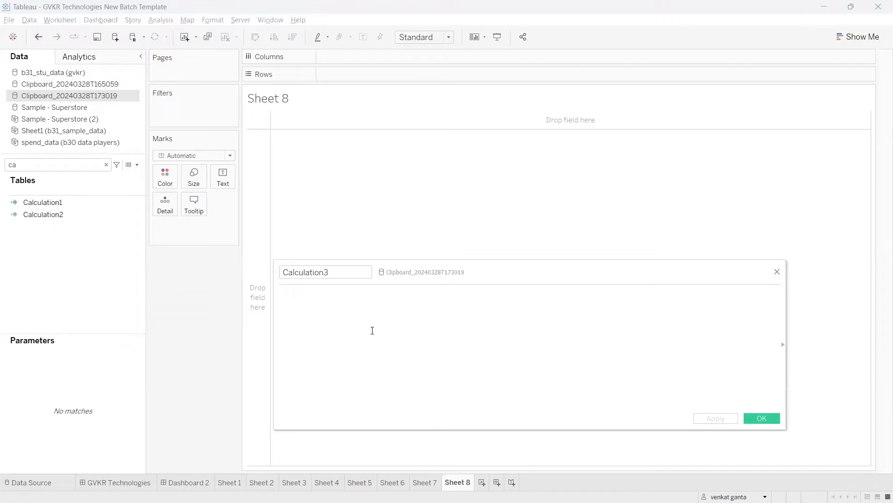
{"action": "type", "text": "-3"}
{"action": "left_click", "coordinate": [719, 417]}
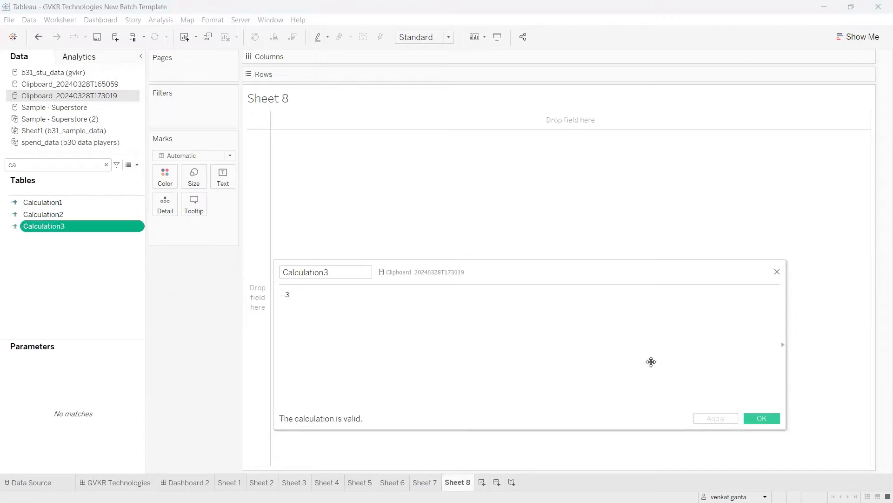
{"action": "left_click_drag", "start_coordinate": [183, 214], "coordinate": [225, 174]}
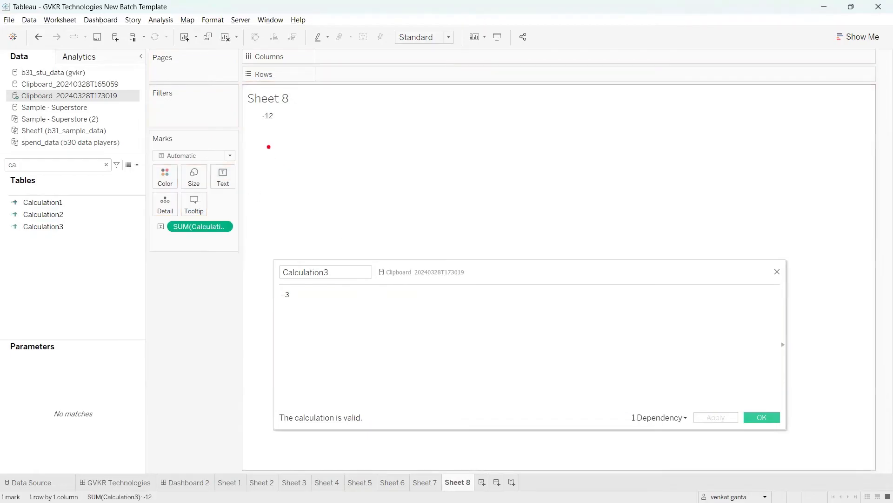
{"action": "mouse_move", "coordinate": [255, 124]}
{"action": "left_mouse_down"}
{"action": "mouse_move", "coordinate": [269, 125]}
{"action": "mouse_move", "coordinate": [246, 125]}
{"action": "left_mouse_up"}
Wrap -3 in the ABS function so the Calculation3 formula reads ABS(-3), and apply it.
{"action": "left_click", "coordinate": [321, 294]}
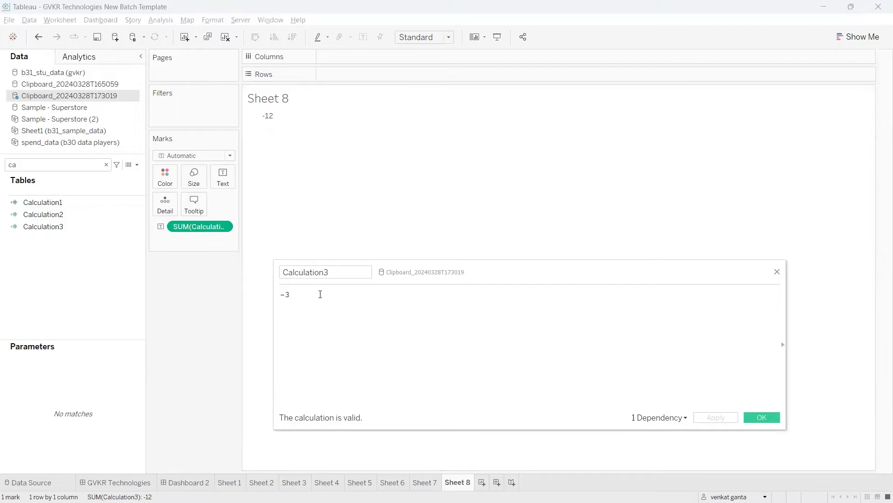
{"action": "type", "text": ")"}
{"action": "key", "text": "Home"}
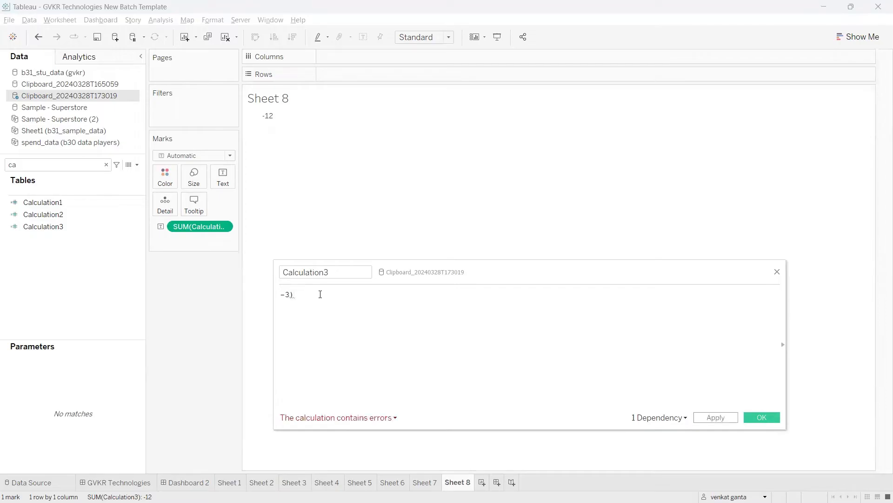
{"action": "type", "text": "("}
{"action": "type", "text": "ab"}
{"action": "key", "text": "Return"}
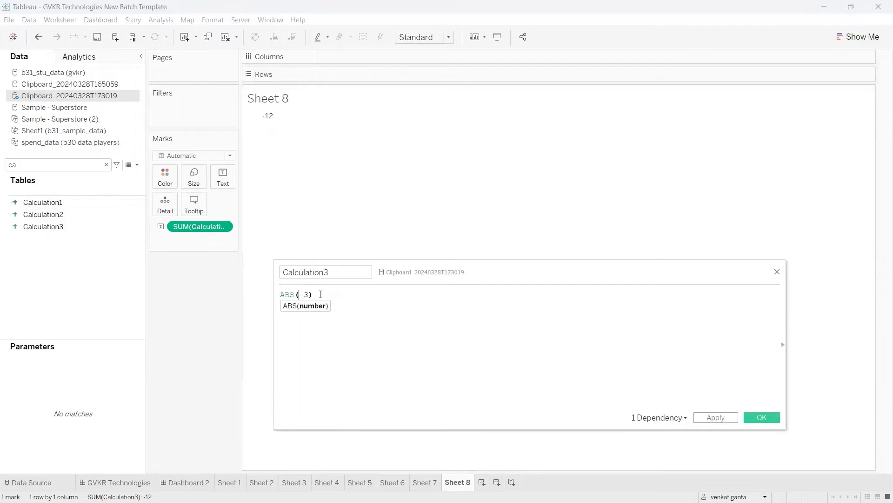
{"action": "left_click", "coordinate": [320, 294]}
{"action": "key", "text": "ctrl+a"}
{"action": "left_click", "coordinate": [467, 318]}
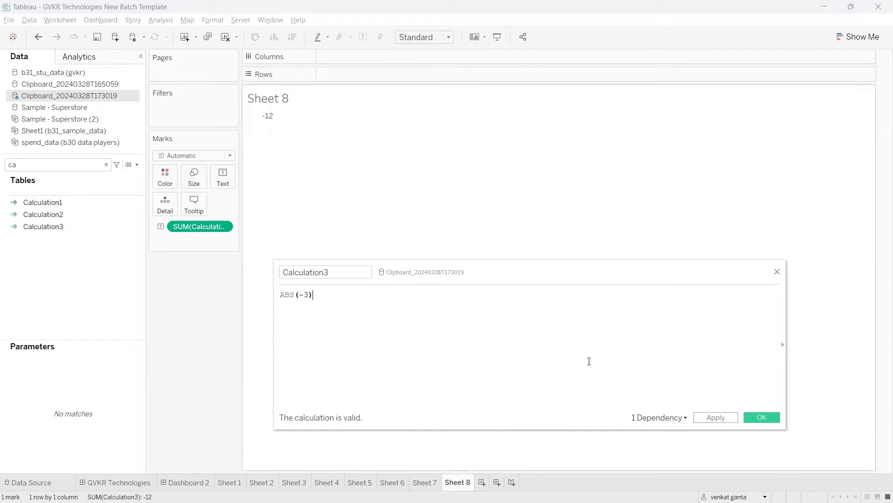
{"action": "left_click", "coordinate": [698, 416]}
Mark up the sheet's result, the -3 argument and the SUM aggregation to examine them, and clear the markings.
{"action": "left_click_drag", "start_coordinate": [266, 121], "coordinate": [277, 122]}
{"action": "mouse_move", "coordinate": [305, 308]}
{"action": "left_mouse_down"}
{"action": "mouse_move", "coordinate": [318, 294]}
{"action": "mouse_move", "coordinate": [301, 280]}
{"action": "mouse_move", "coordinate": [291, 295]}
{"action": "mouse_move", "coordinate": [334, 333]}
{"action": "mouse_move", "coordinate": [325, 328]}
{"action": "left_mouse_up"}
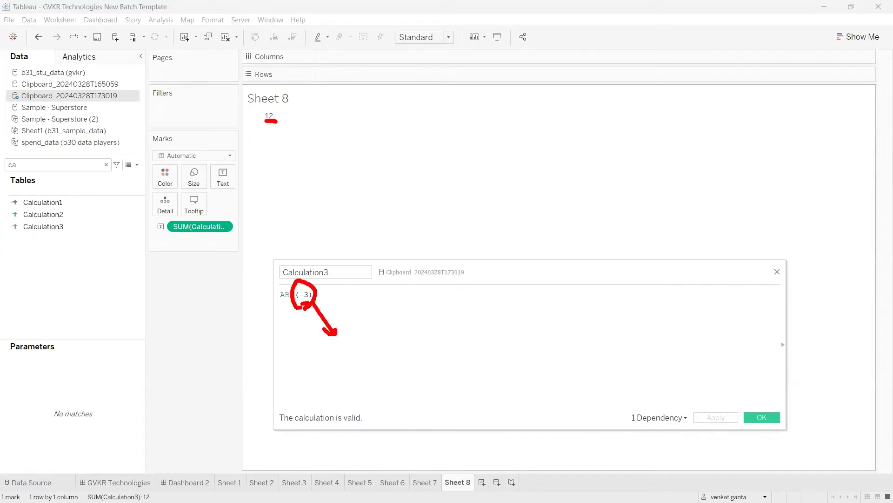
{"action": "left_click_drag", "start_coordinate": [175, 215], "coordinate": [184, 215]}
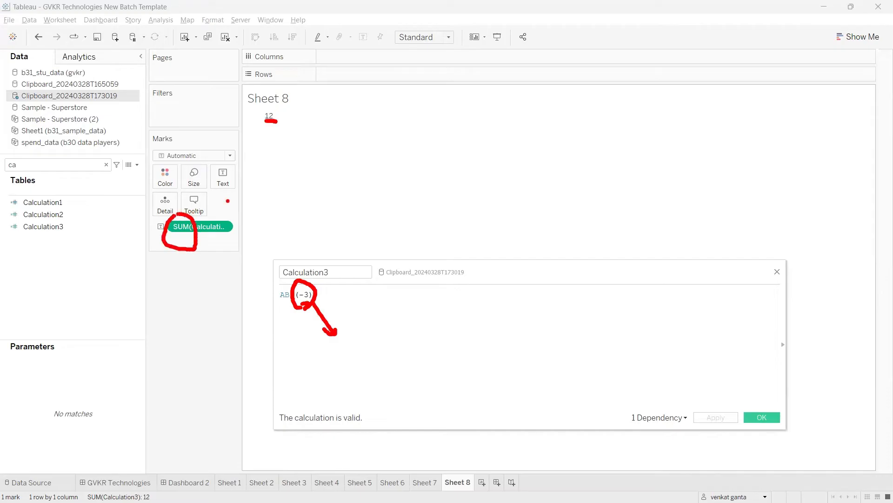
{"action": "mouse_move", "coordinate": [269, 132]}
{"action": "left_mouse_down"}
{"action": "mouse_move", "coordinate": [283, 103]}
{"action": "mouse_move", "coordinate": [272, 131]}
{"action": "left_mouse_up"}
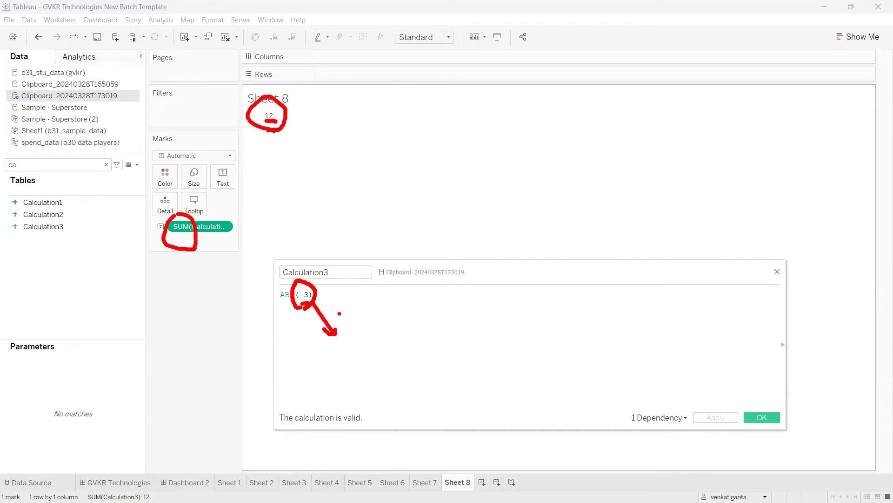
{"action": "key", "text": "Escape"}
Switch to the Tableau notes page in Chrome and review the DIV and ZN rows.
{"action": "key", "text": "alt+Tab"}
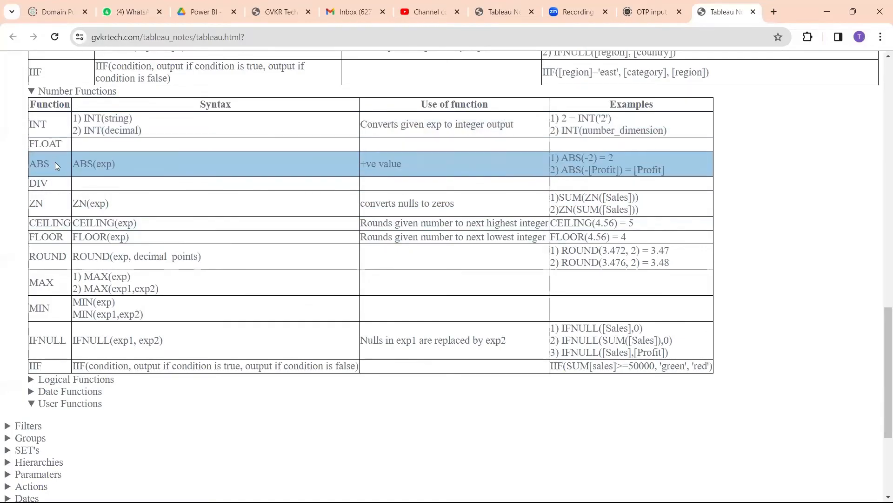
{"action": "left_click_drag", "start_coordinate": [48, 185], "coordinate": [37, 203]}
{"action": "left_click", "coordinate": [45, 185]}
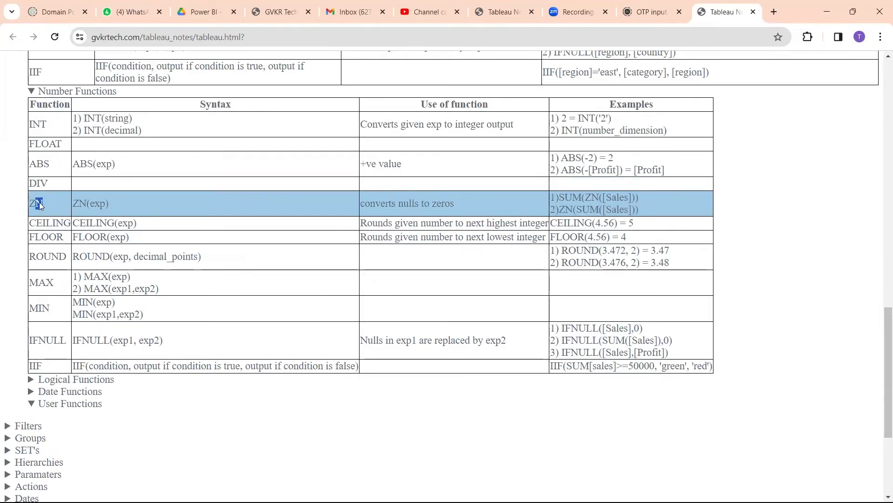
Review the CEILING row in the notes' Number Functions table and switch back to Tableau.
{"action": "left_click", "coordinate": [52, 222]}
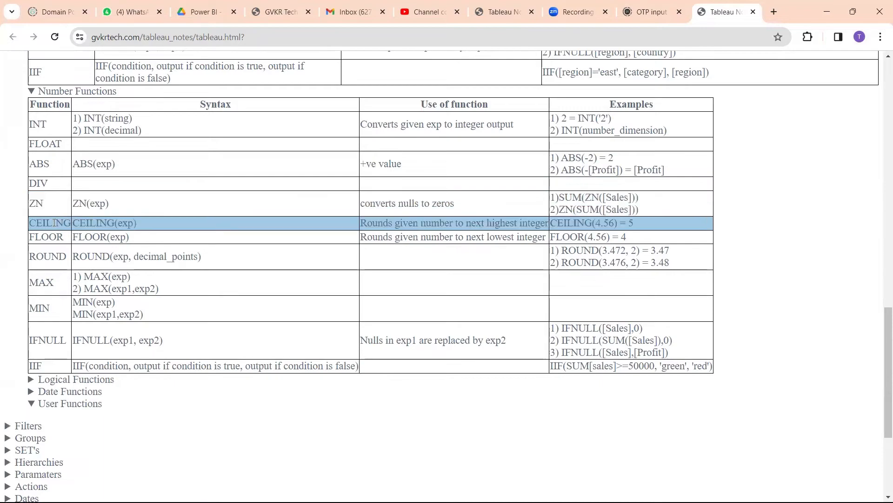
{"action": "left_click_drag", "start_coordinate": [71, 223], "coordinate": [37, 224]}
{"action": "key", "text": "alt+Tab"}
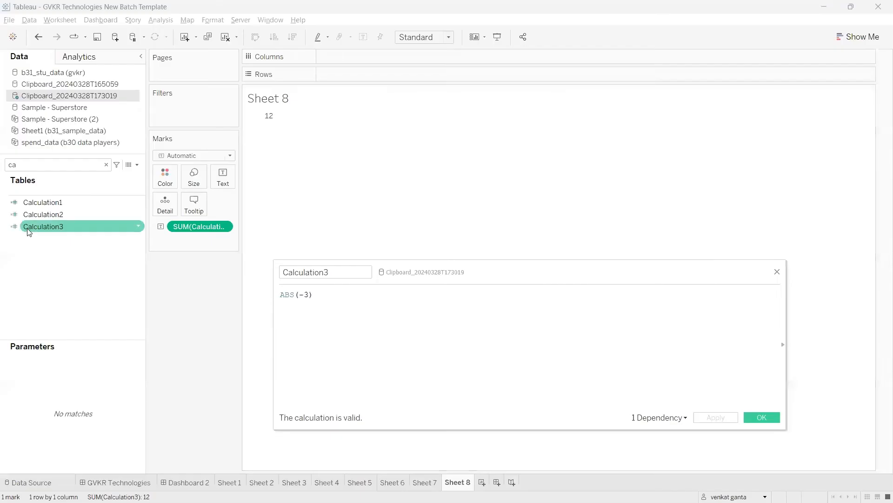
Replace the Calculation3 formula with CEILING(3.4) and apply it.
{"action": "left_click_drag", "start_coordinate": [311, 295], "coordinate": [256, 288]}
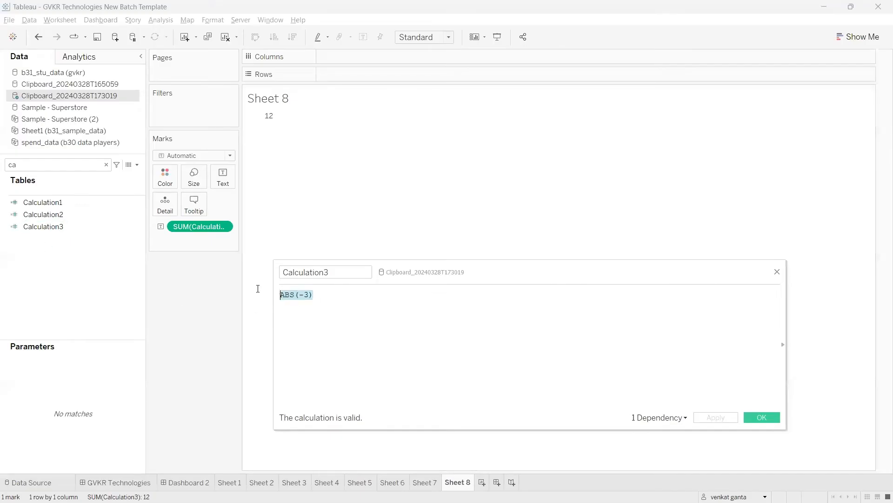
{"action": "type", "text": "ceili"}
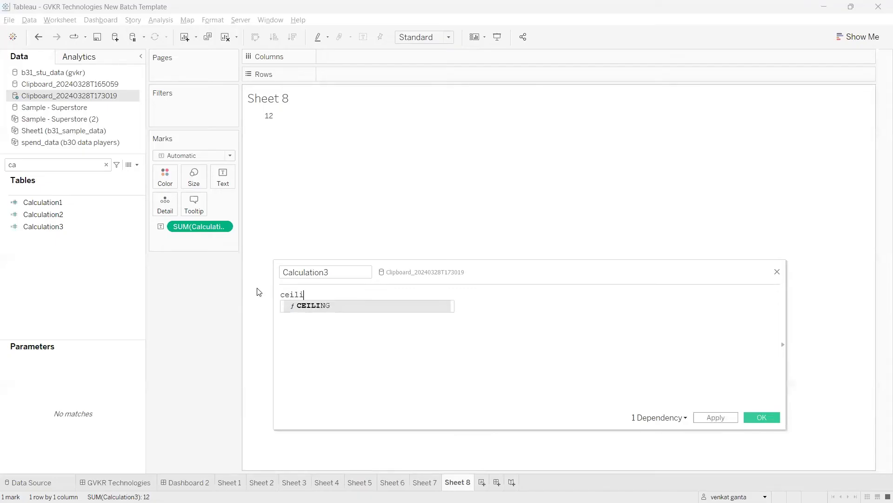
{"action": "key", "text": "Return"}
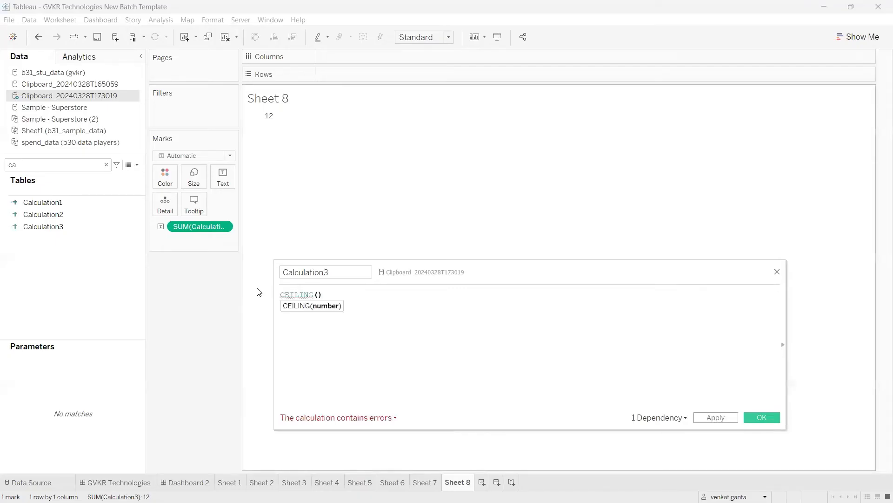
{"action": "type", "text": "3.4"}
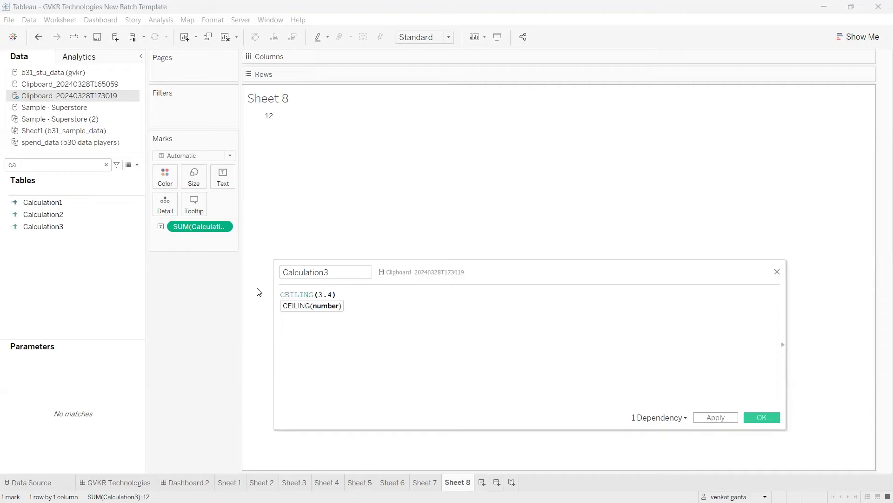
{"action": "left_click", "coordinate": [342, 294]}
{"action": "left_click", "coordinate": [333, 294]}
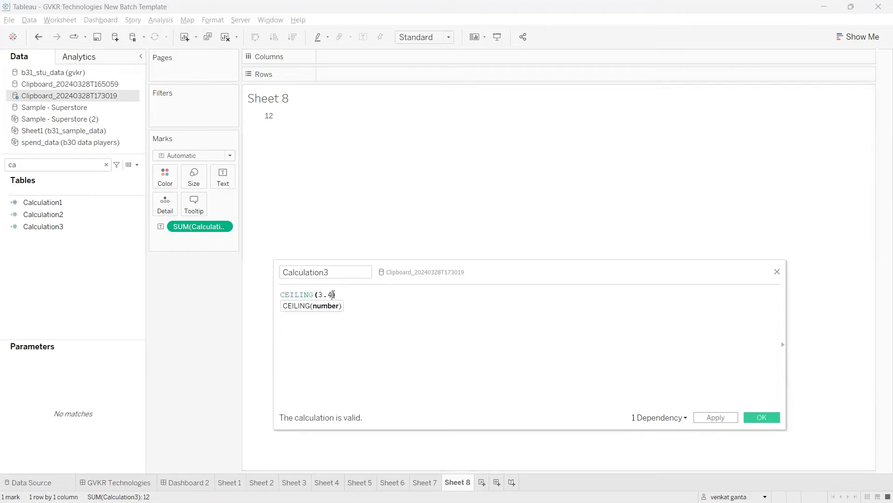
{"action": "left_click_drag", "start_coordinate": [333, 294], "coordinate": [319, 294]}
{"action": "left_click", "coordinate": [338, 295]}
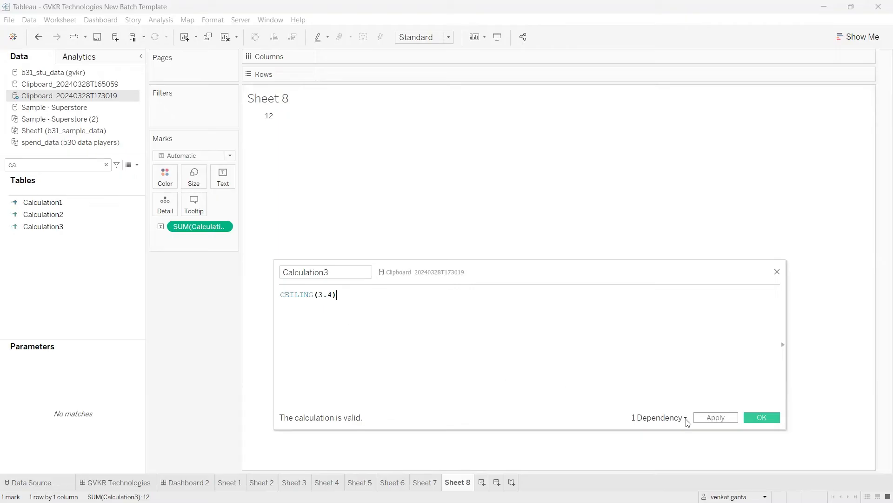
{"action": "left_click", "coordinate": [715, 418]}
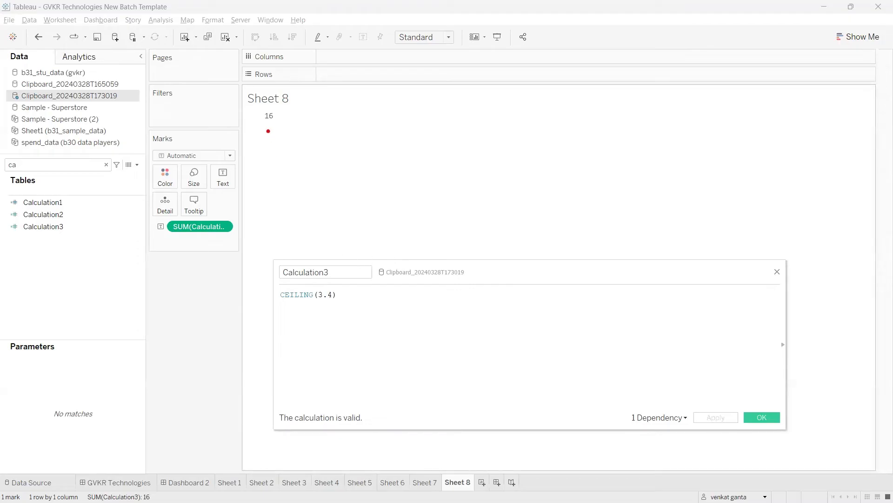
Change the Calculation3 text mark's aggregation to Minimum, and mark up how CEILING(3.4) leads to the sheet's result.
{"action": "left_click_drag", "start_coordinate": [263, 124], "coordinate": [296, 125]}
{"action": "key", "text": "Escape"}
{"action": "left_click", "coordinate": [222, 226]}
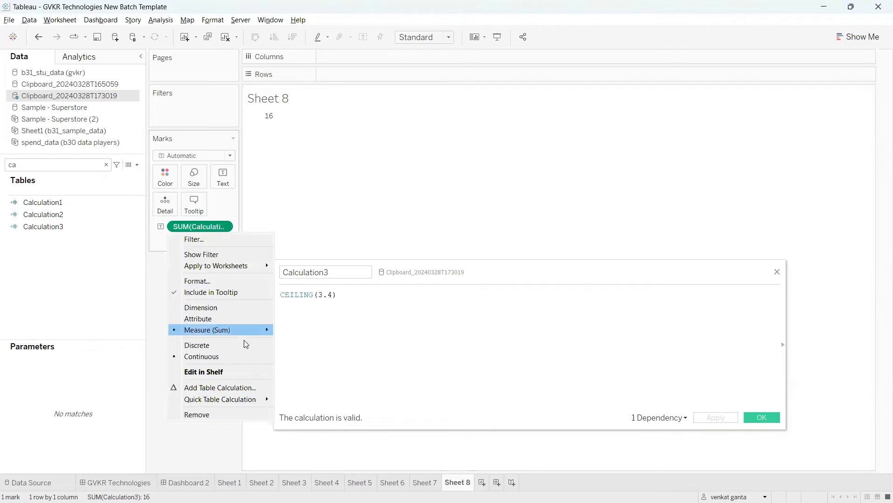
{"action": "mouse_move", "coordinate": [246, 331]}
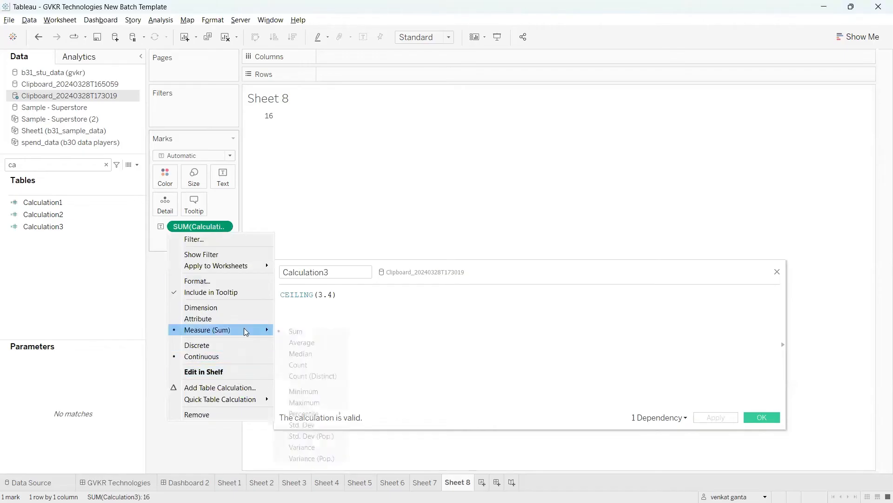
{"action": "left_click", "coordinate": [305, 391]}
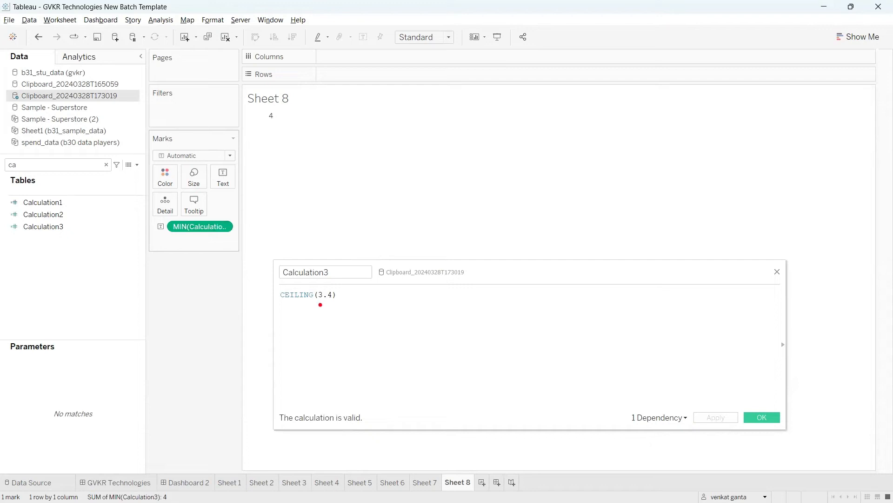
{"action": "mouse_move", "coordinate": [285, 306]}
{"action": "left_mouse_down"}
{"action": "mouse_move", "coordinate": [323, 307]}
{"action": "mouse_move", "coordinate": [339, 293]}
{"action": "mouse_move", "coordinate": [316, 290]}
{"action": "mouse_move", "coordinate": [321, 306]}
{"action": "mouse_move", "coordinate": [335, 303]}
{"action": "mouse_move", "coordinate": [274, 125]}
{"action": "mouse_move", "coordinate": [294, 138]}
{"action": "left_mouse_up"}
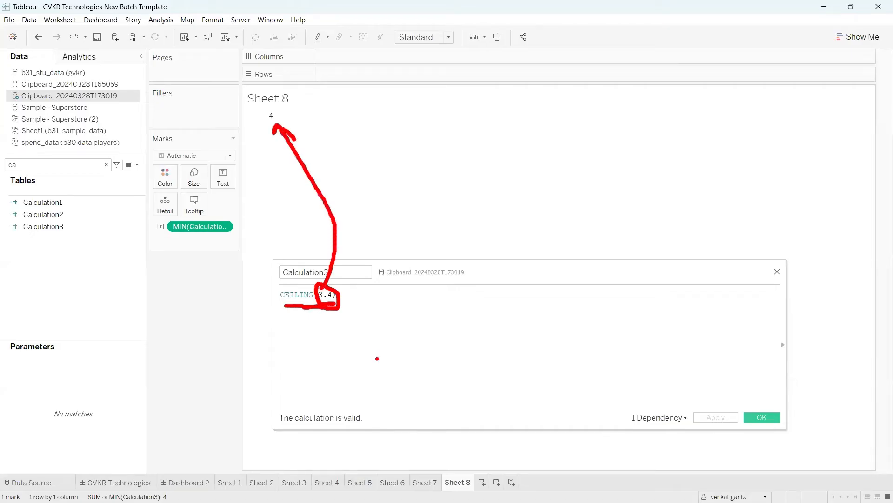
{"action": "key", "text": "Escape"}
Replace CEILING with FLOOR so the Calculation3 formula reads FLOOR(3.4), and apply it.
{"action": "double_click", "coordinate": [302, 294]}
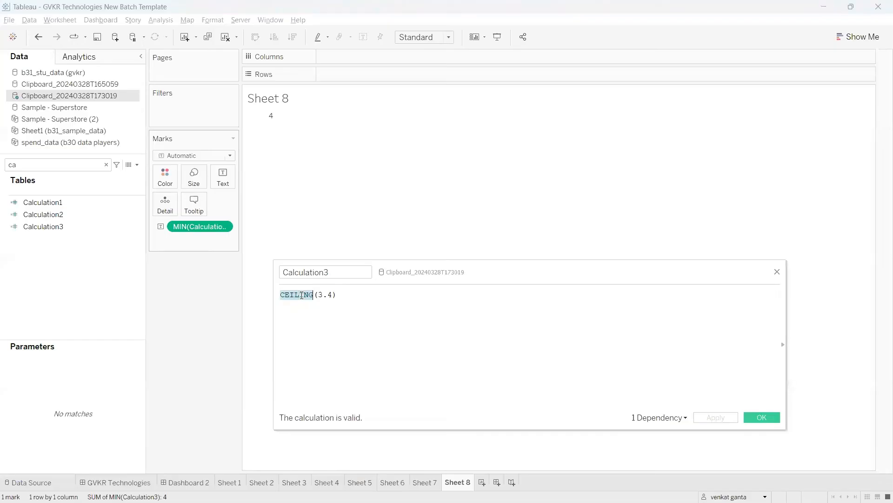
{"action": "type", "text": "floo"}
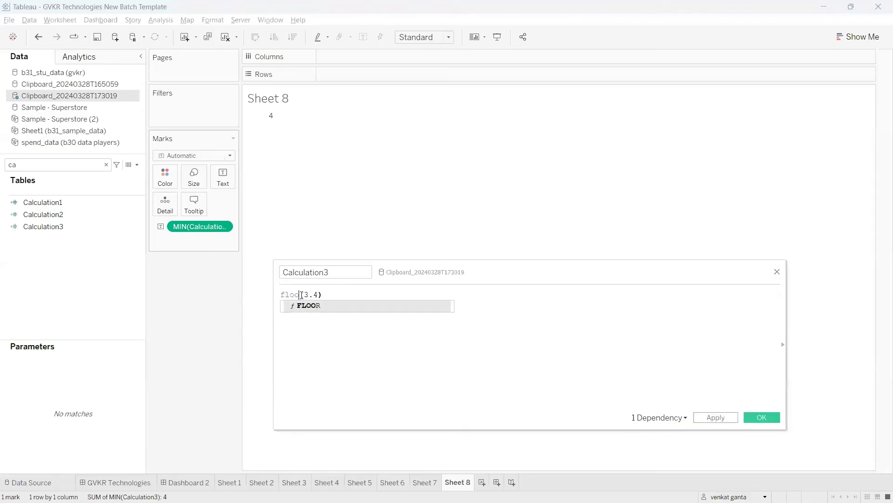
{"action": "key", "text": "Return"}
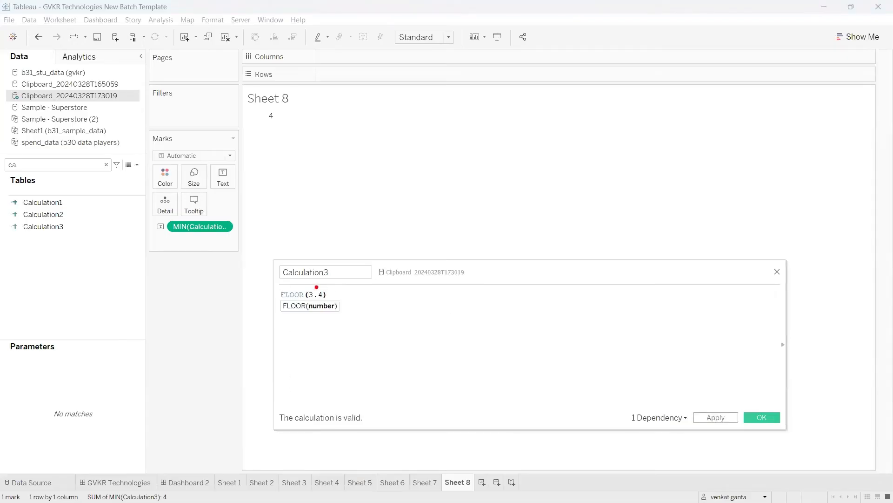
{"action": "mouse_move", "coordinate": [317, 286]}
{"action": "left_mouse_down"}
{"action": "mouse_move", "coordinate": [307, 287]}
{"action": "mouse_move", "coordinate": [322, 313]}
{"action": "mouse_move", "coordinate": [330, 289]}
{"action": "mouse_move", "coordinate": [316, 286]}
{"action": "mouse_move", "coordinate": [355, 346]}
{"action": "mouse_move", "coordinate": [364, 332]}
{"action": "left_mouse_up"}
{"action": "mouse_move", "coordinate": [371, 317]}
{"action": "left_mouse_down"}
{"action": "mouse_move", "coordinate": [401, 357]}
{"action": "mouse_move", "coordinate": [398, 337]}
{"action": "mouse_move", "coordinate": [424, 303]}
{"action": "mouse_move", "coordinate": [440, 365]}
{"action": "left_mouse_up"}
{"action": "mouse_move", "coordinate": [412, 370]}
{"action": "left_mouse_down"}
{"action": "mouse_move", "coordinate": [459, 361]}
{"action": "mouse_move", "coordinate": [494, 411]}
{"action": "left_mouse_up"}
{"action": "key", "text": "Escape"}
{"action": "left_click", "coordinate": [714, 417]}
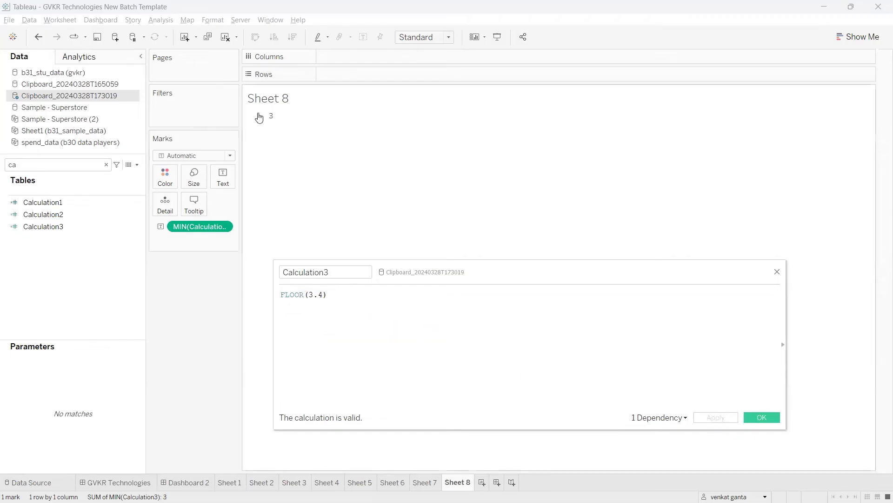
Switch to the Tableau notes page in Chrome, review the ROUND row, and return to Tableau.
{"action": "key", "text": "alt+Tab"}
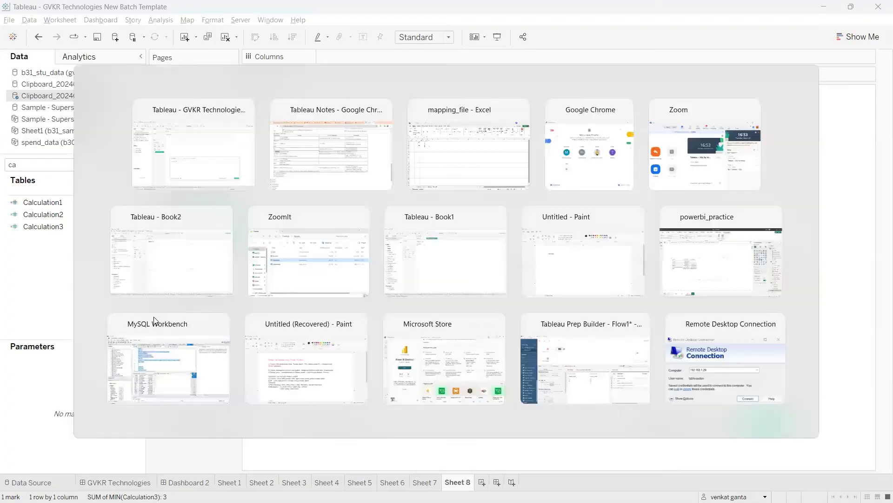
{"action": "left_click_drag", "start_coordinate": [67, 255], "coordinate": [130, 276]}
{"action": "key", "text": "alt+Tab"}
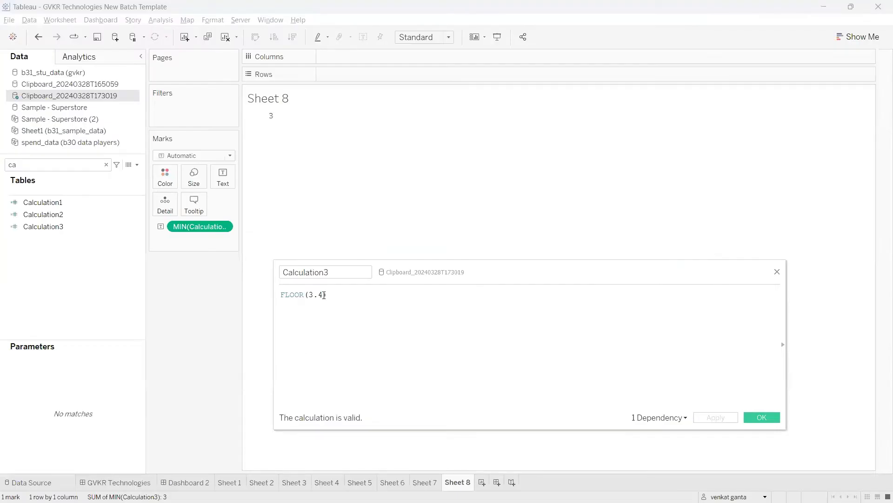
Change the Calculation3 formula to ROUND(3.4567, 1) and apply it.
{"action": "left_click", "coordinate": [326, 316]}
{"action": "type", "text": "567"}
{"action": "double_click", "coordinate": [285, 294]}
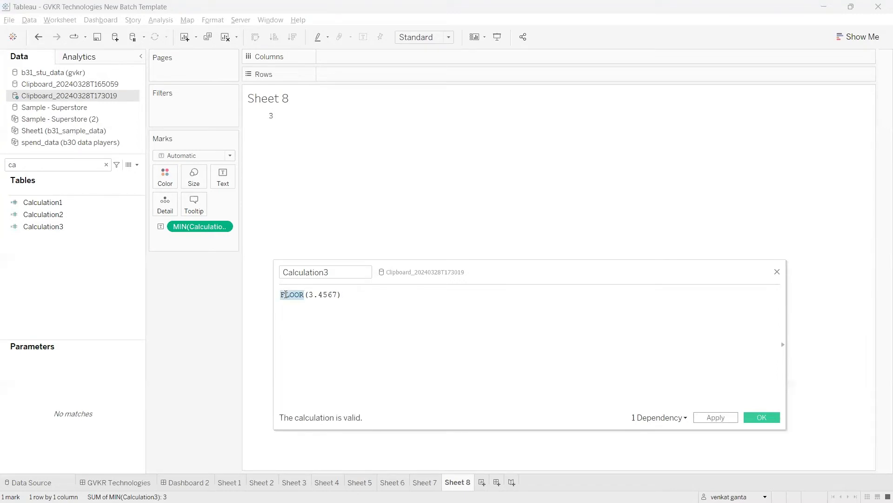
{"action": "type", "text": "round"}
{"action": "key", "text": "Return"}
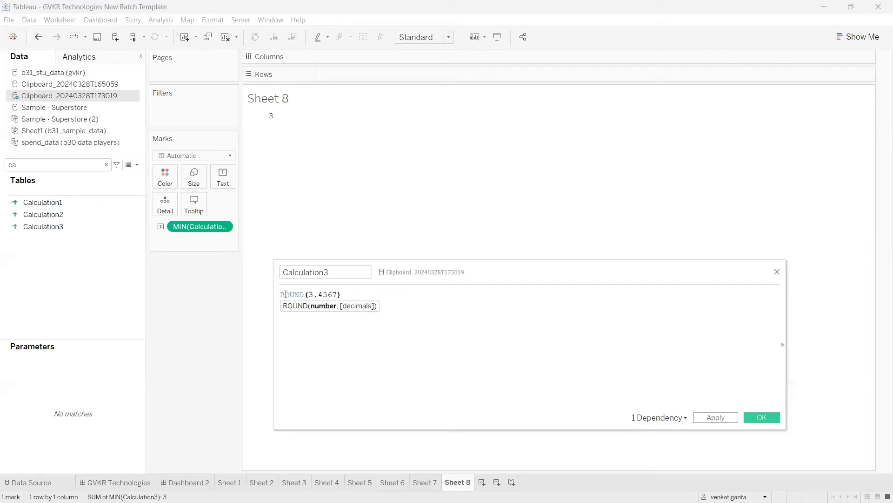
{"action": "left_click", "coordinate": [326, 341]}
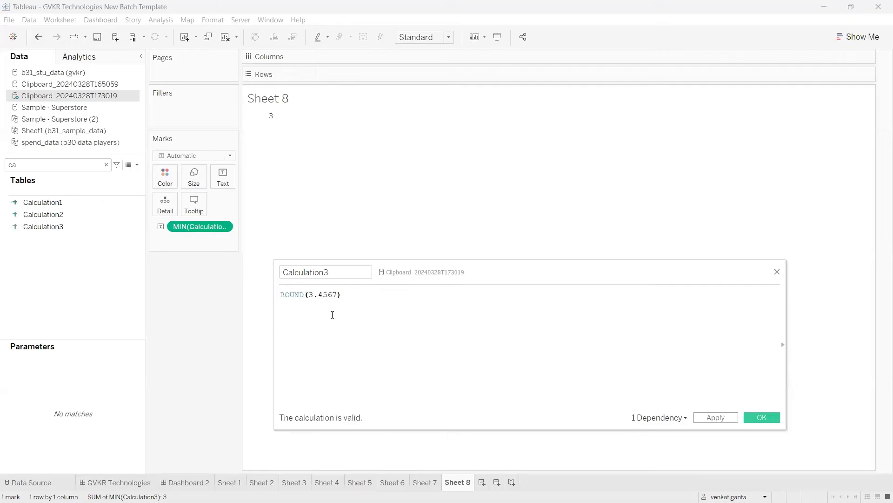
{"action": "left_click", "coordinate": [337, 295]}
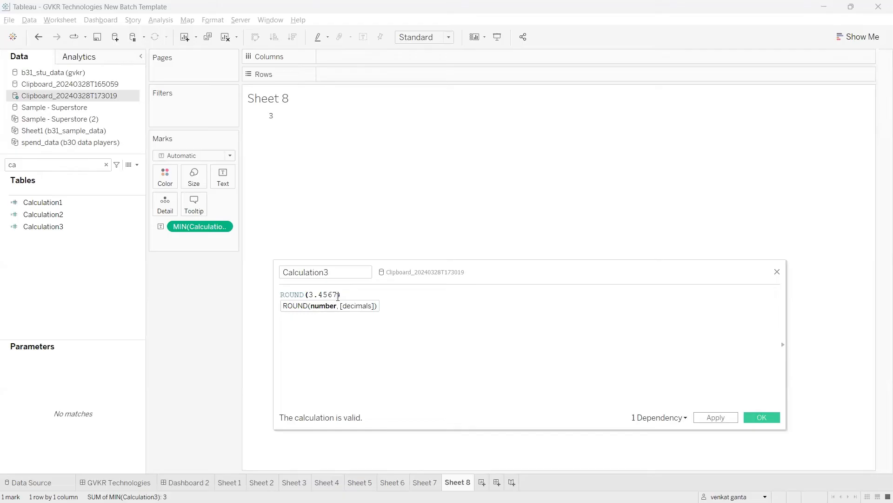
{"action": "type", "text": ", 1"}
{"action": "left_click_drag", "start_coordinate": [347, 312], "coordinate": [377, 312]}
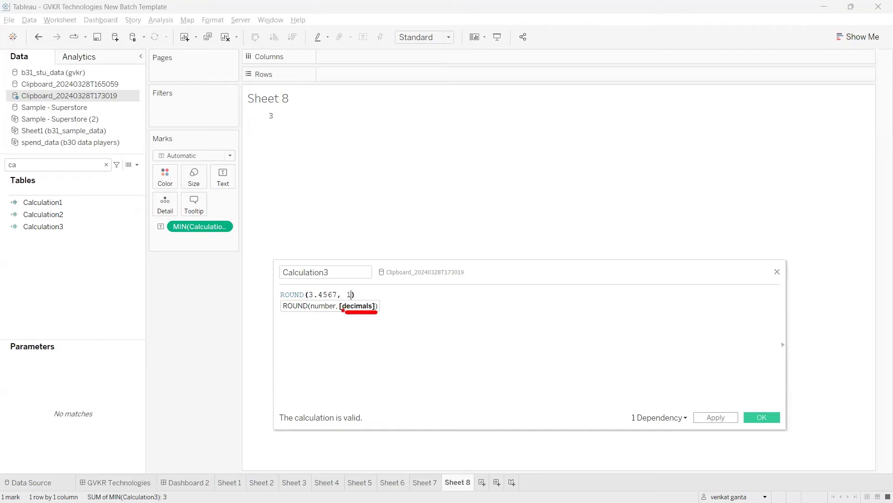
{"action": "mouse_move", "coordinate": [319, 287]}
{"action": "left_mouse_down"}
{"action": "mouse_move", "coordinate": [378, 272]}
{"action": "mouse_move", "coordinate": [363, 257]}
{"action": "left_mouse_up"}
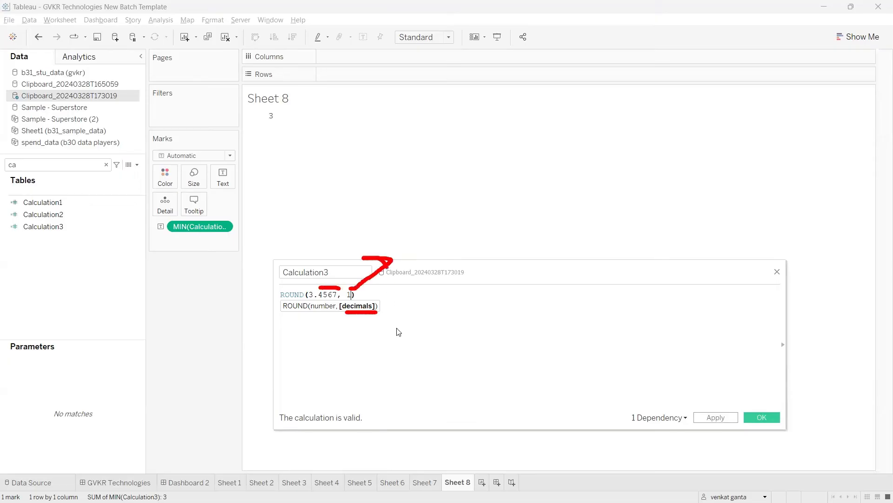
{"action": "key", "text": "Escape"}
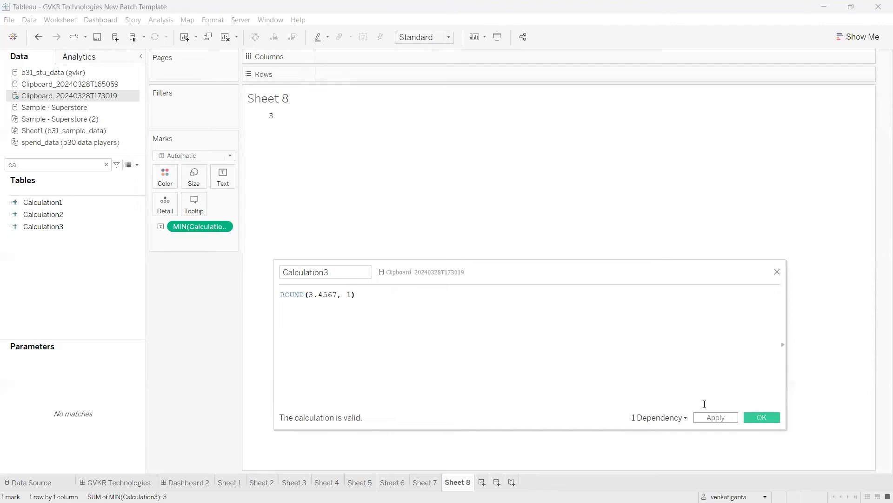
{"action": "left_click", "coordinate": [709, 416]}
Mark up the link from the 3.4567 argument to the rounded result on the sheet, and clear the markings.
{"action": "mouse_move", "coordinate": [321, 289]}
{"action": "left_mouse_down"}
{"action": "mouse_move", "coordinate": [281, 212]}
{"action": "mouse_move", "coordinate": [265, 122]}
{"action": "mouse_move", "coordinate": [258, 126]}
{"action": "mouse_move", "coordinate": [271, 130]}
{"action": "left_mouse_up"}
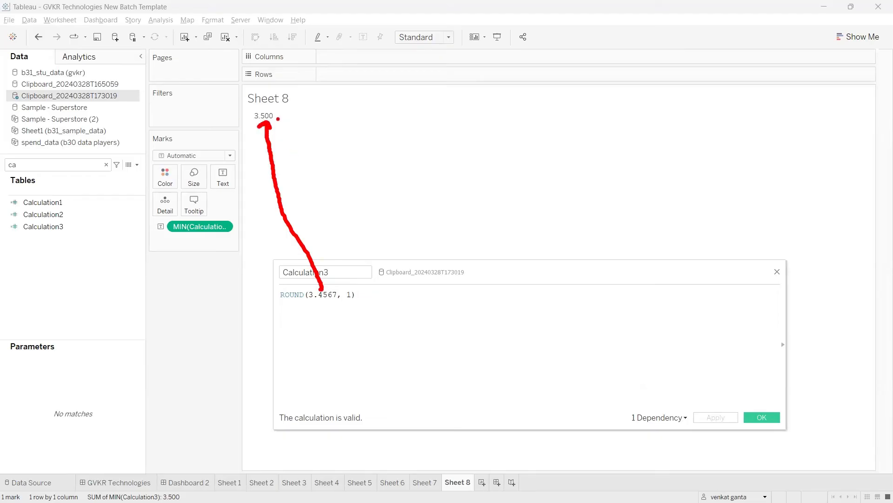
{"action": "left_click_drag", "start_coordinate": [270, 108], "coordinate": [286, 106]}
{"action": "key", "text": "Escape"}
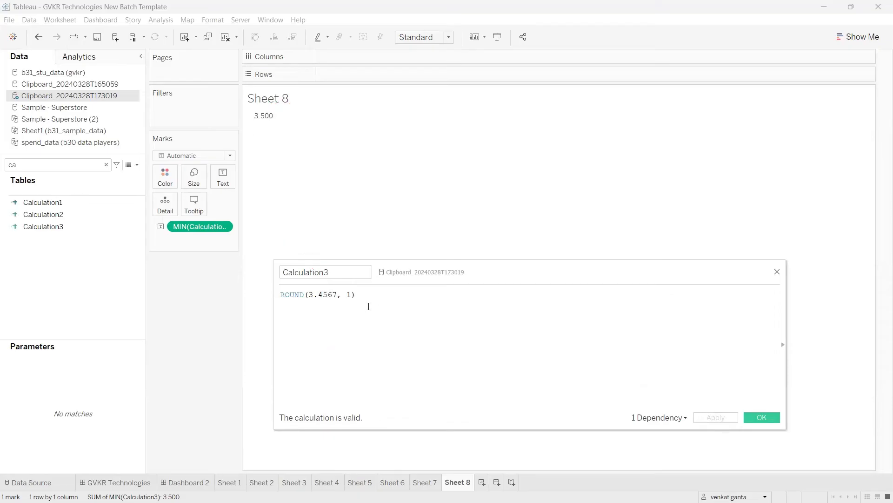
Set the decimals argument of the ROUND formula to 2 and apply it.
{"action": "left_click", "coordinate": [353, 294]}
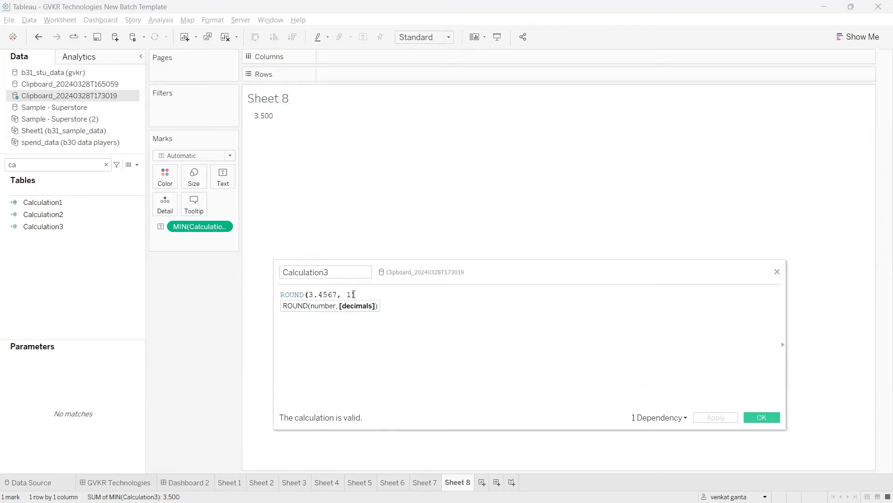
{"action": "key", "text": "BackSpace"}
{"action": "type", "text": "2"}
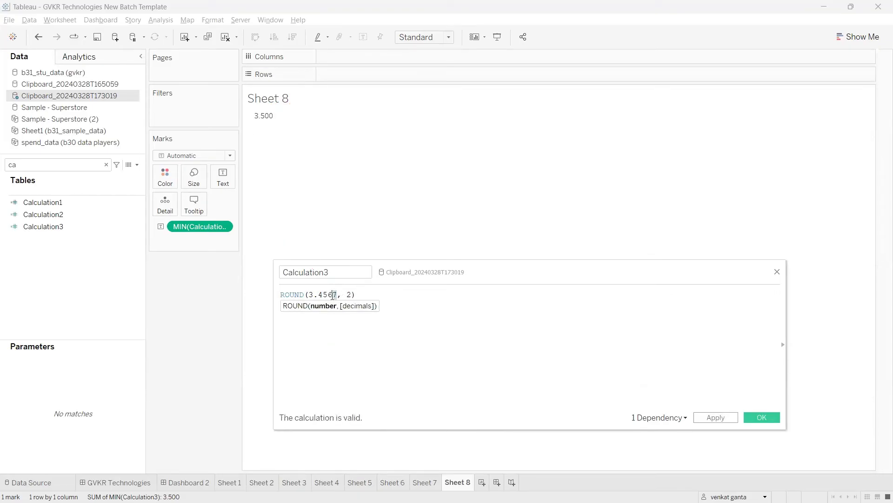
{"action": "left_click_drag", "start_coordinate": [333, 295], "coordinate": [320, 296]}
{"action": "left_click", "coordinate": [415, 323]}
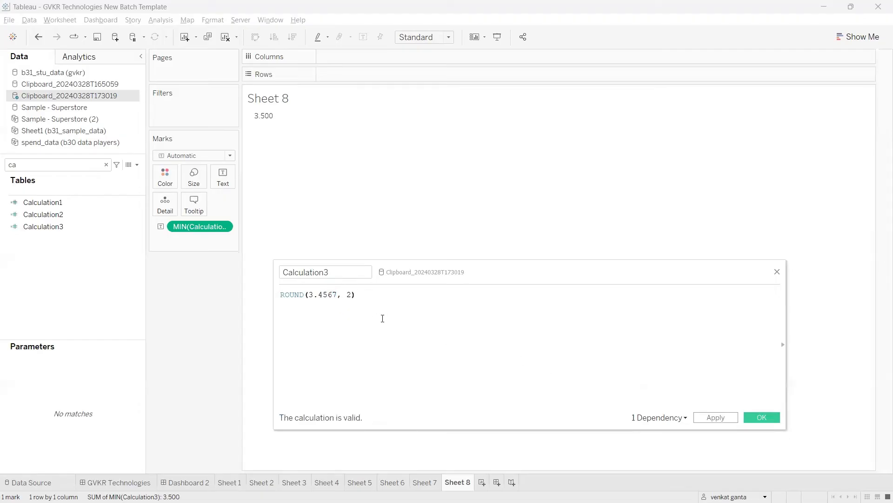
{"action": "left_click", "coordinate": [339, 295]}
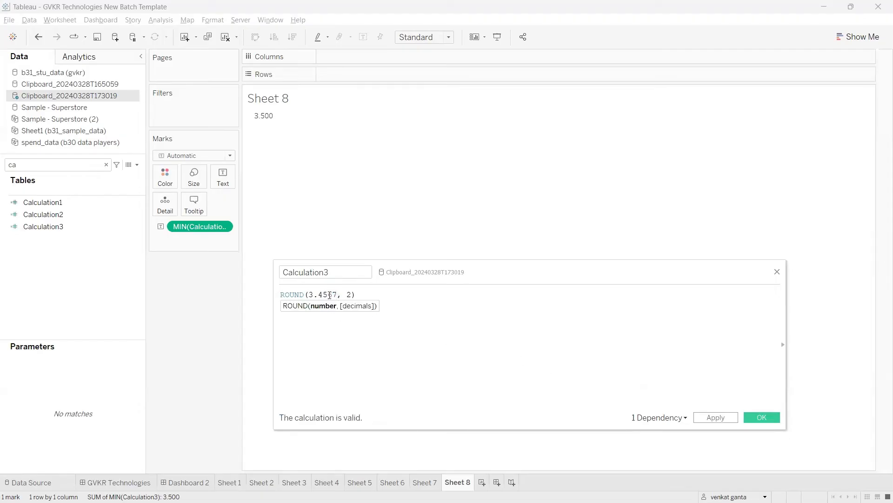
{"action": "left_click_drag", "start_coordinate": [326, 295], "coordinate": [317, 295]}
{"action": "left_click", "coordinate": [716, 417]}
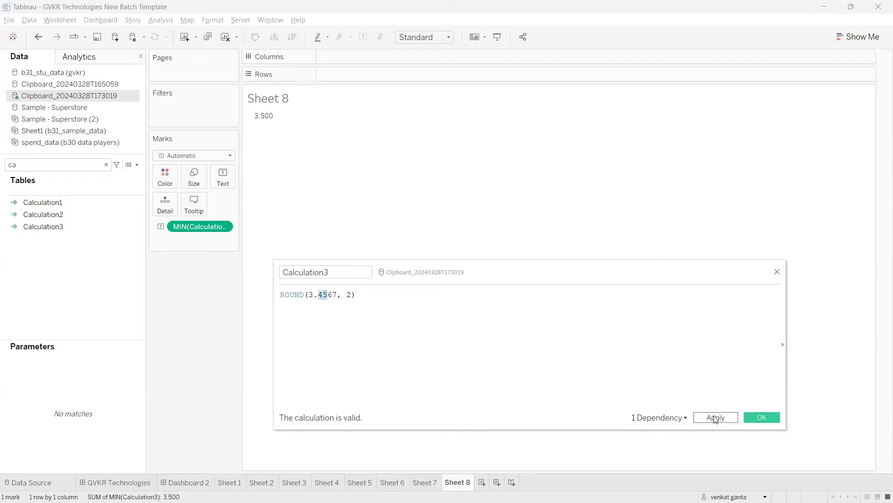
Mark up the 3.4567 argument's digits and their link to the rounded value on the sheet, and clear the markings.
{"action": "key", "text": "ctrl+2"}
{"action": "left_click_drag", "start_coordinate": [261, 111], "coordinate": [266, 110]}
{"action": "mouse_move", "coordinate": [324, 300]}
{"action": "left_mouse_down"}
{"action": "mouse_move", "coordinate": [323, 329]}
{"action": "mouse_move", "coordinate": [367, 329]}
{"action": "mouse_move", "coordinate": [382, 338]}
{"action": "mouse_move", "coordinate": [362, 344]}
{"action": "mouse_move", "coordinate": [421, 370]}
{"action": "mouse_move", "coordinate": [454, 373]}
{"action": "mouse_move", "coordinate": [464, 335]}
{"action": "left_mouse_up"}
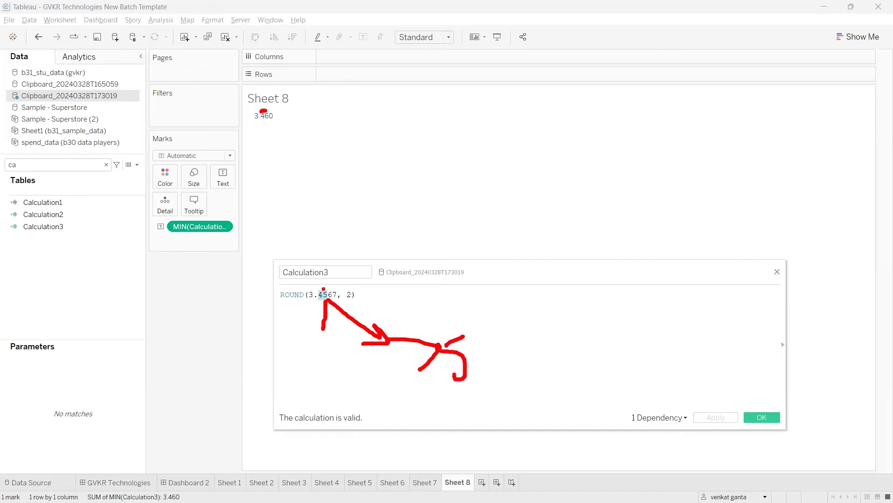
{"action": "mouse_move", "coordinate": [325, 291]}
{"action": "left_mouse_down"}
{"action": "mouse_move", "coordinate": [321, 235]}
{"action": "mouse_move", "coordinate": [271, 128]}
{"action": "mouse_move", "coordinate": [262, 129]}
{"action": "mouse_move", "coordinate": [287, 132]}
{"action": "left_mouse_up"}
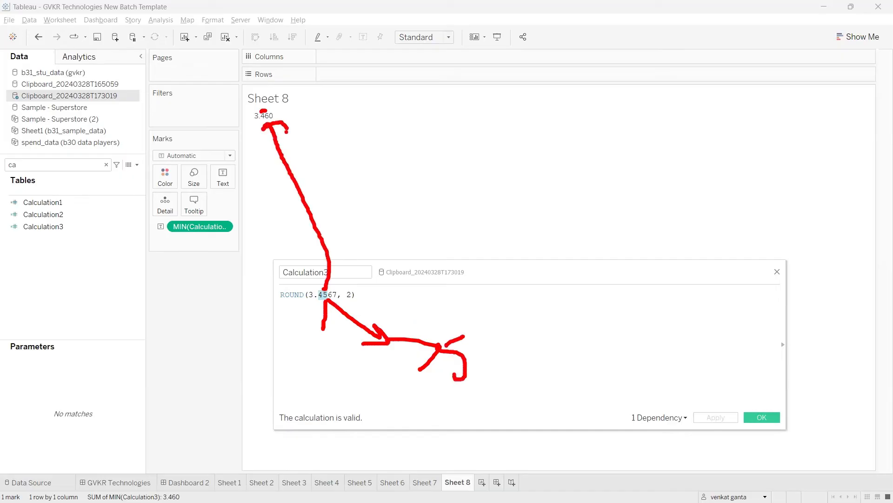
{"action": "key", "text": "Escape"}
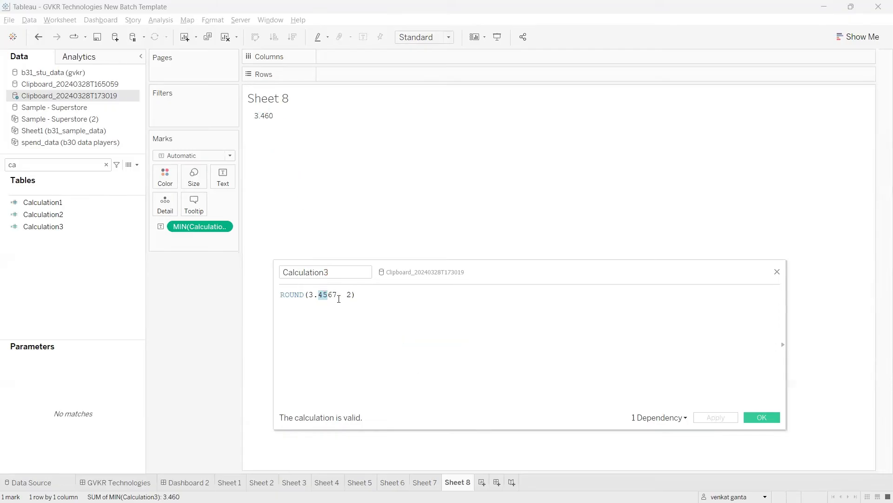
Change the number argument of the ROUND formula to 3.4587, apply it, and compare its decimal digits with the sheet value.
{"action": "left_click", "coordinate": [335, 296]}
{"action": "key", "text": "BackSpace"}
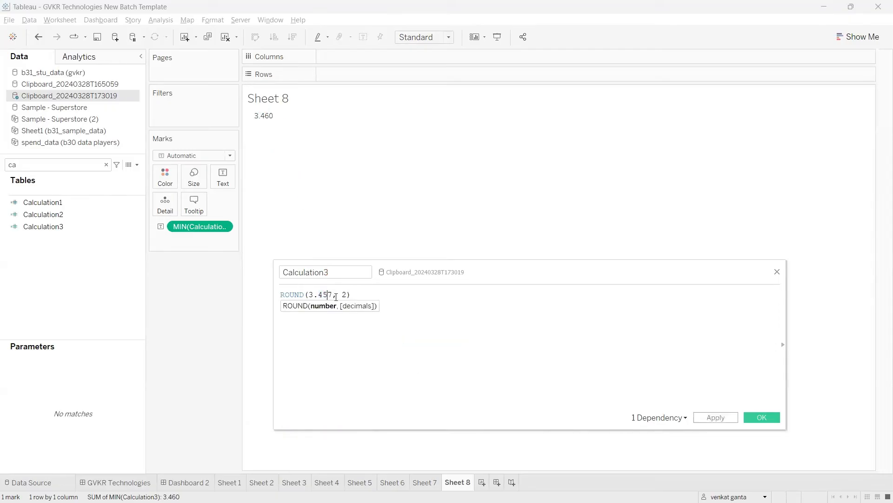
{"action": "type", "text": "8"}
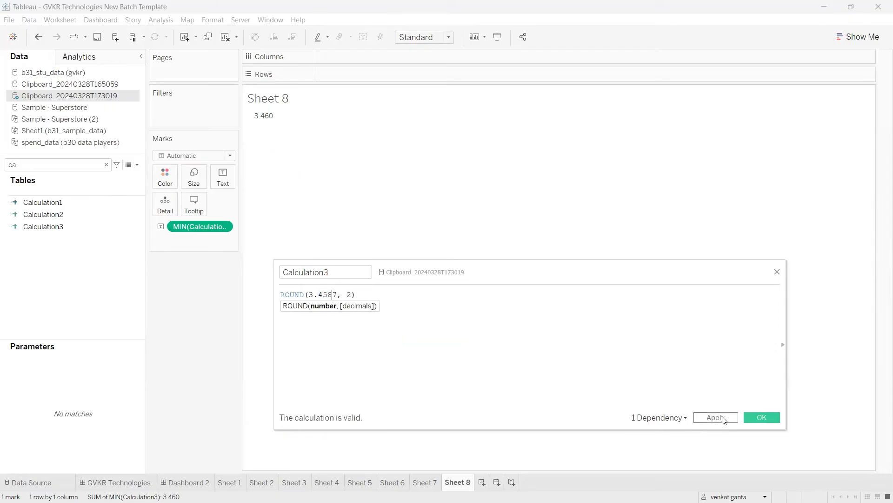
{"action": "left_click", "coordinate": [714, 417]}
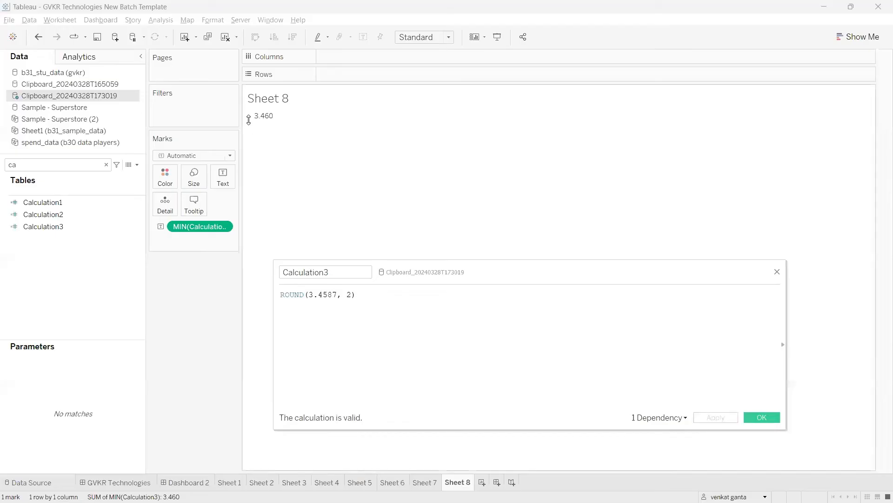
{"action": "left_click", "coordinate": [329, 296]}
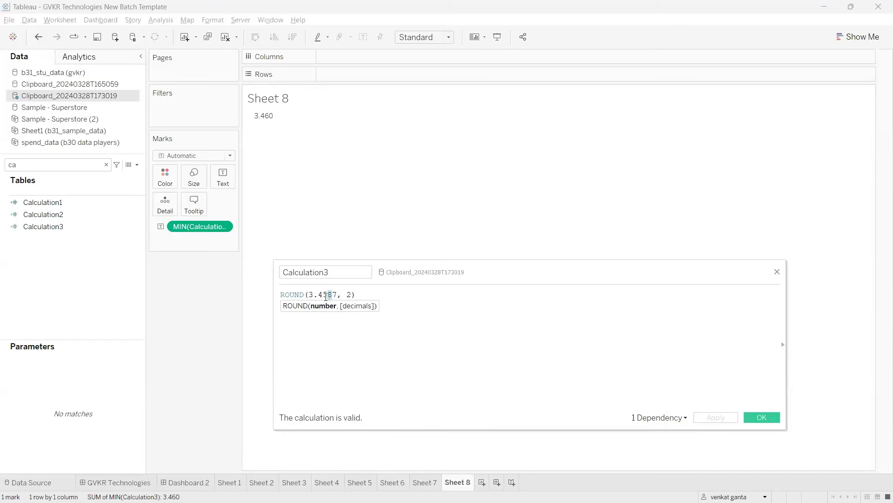
{"action": "left_click", "coordinate": [325, 296]}
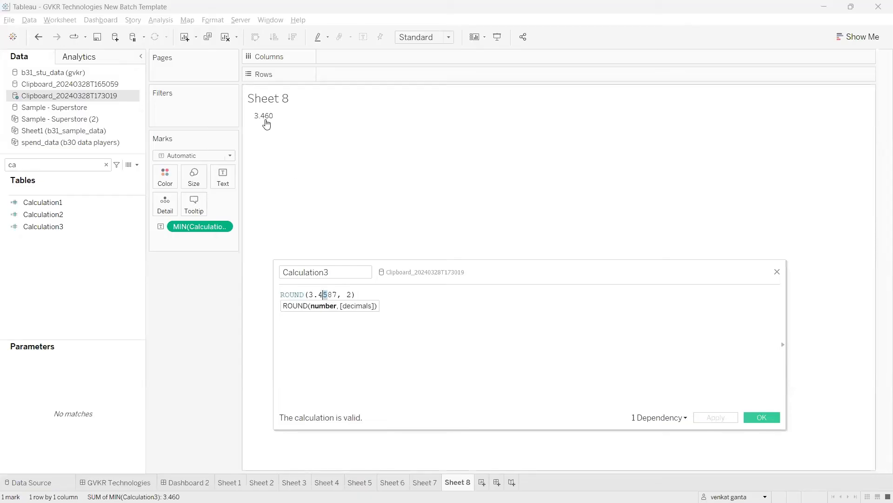
{"action": "mouse_move", "coordinate": [268, 122]}
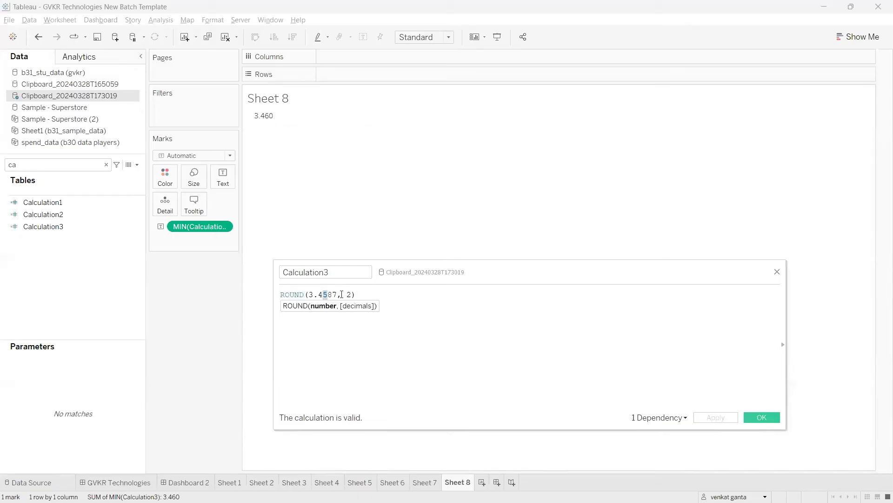
{"action": "left_click", "coordinate": [379, 338]}
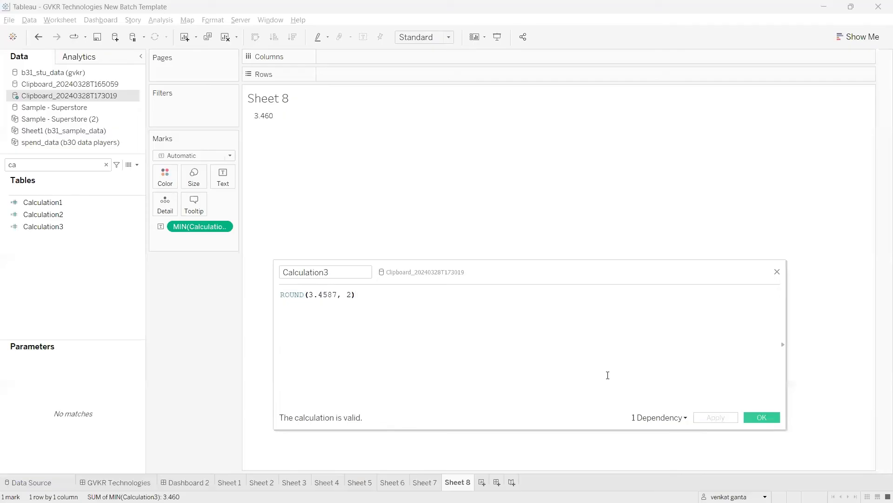
Switch to the Tableau notes page in Chrome, review the one- and two-expression MAX syntaxes, and return to Tableau.
{"action": "key", "text": "alt+Tab"}
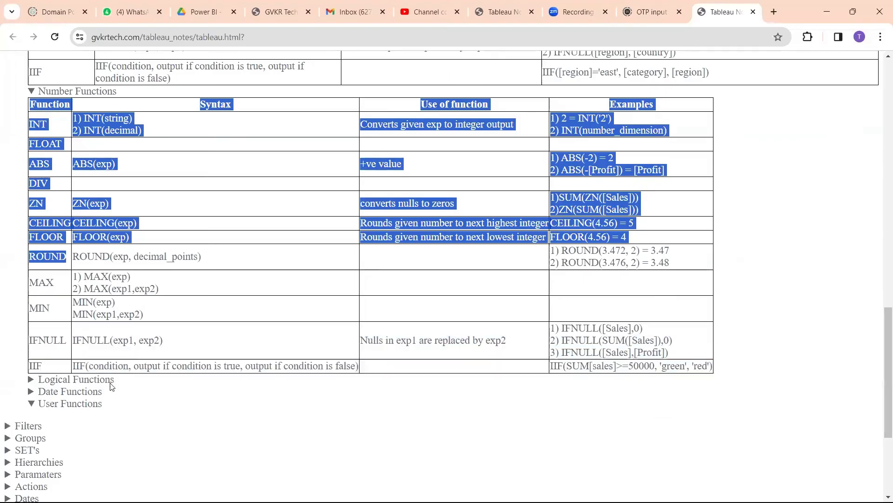
{"action": "left_click", "coordinate": [93, 403]}
{"action": "left_click_drag", "start_coordinate": [39, 283], "coordinate": [60, 282]}
{"action": "left_click", "coordinate": [59, 282]}
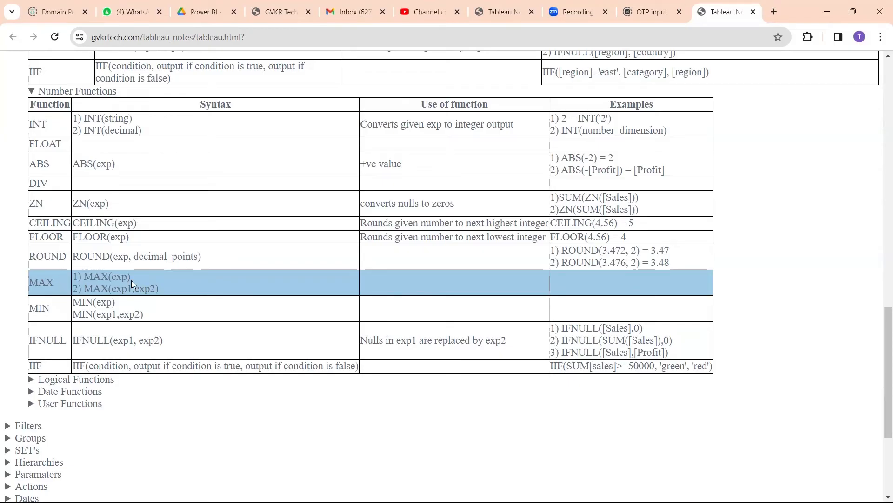
{"action": "left_click_drag", "start_coordinate": [132, 277], "coordinate": [117, 279]}
{"action": "double_click", "coordinate": [120, 278]}
{"action": "left_click_drag", "start_coordinate": [150, 291], "coordinate": [116, 292]}
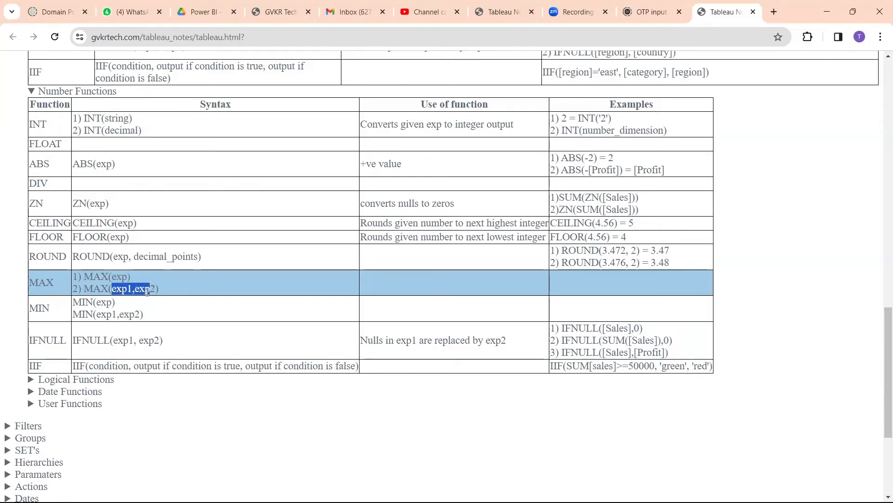
{"action": "left_click", "coordinate": [127, 292]}
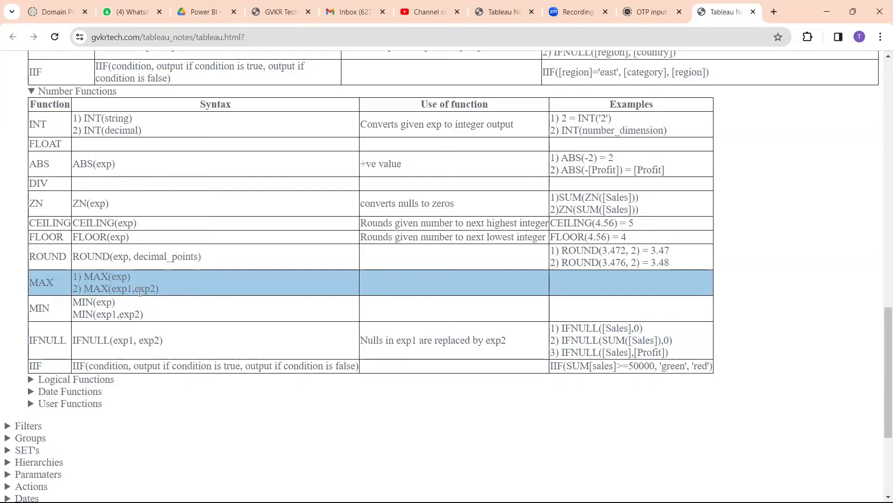
{"action": "key", "text": "alt+Tab"}
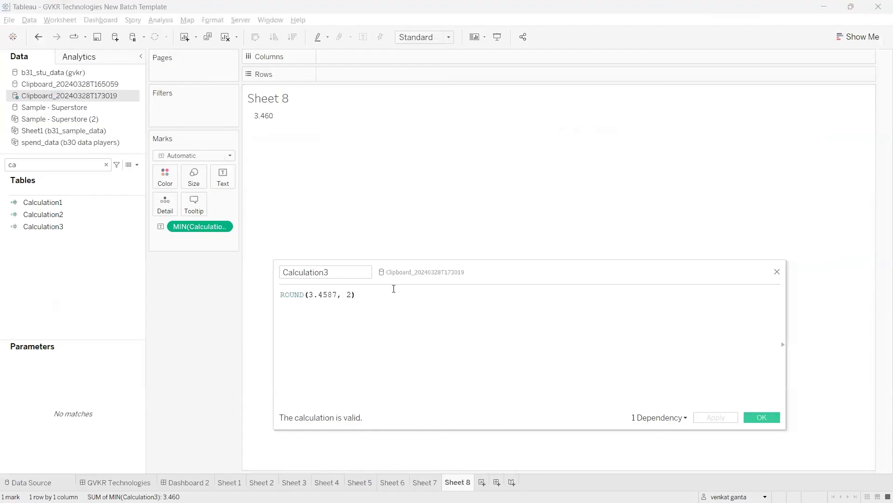
Replace the Calculation3 formula with MAX(SUM([Sample - Superstore].[Sales])).
{"action": "left_click_drag", "start_coordinate": [356, 294], "coordinate": [252, 294]}
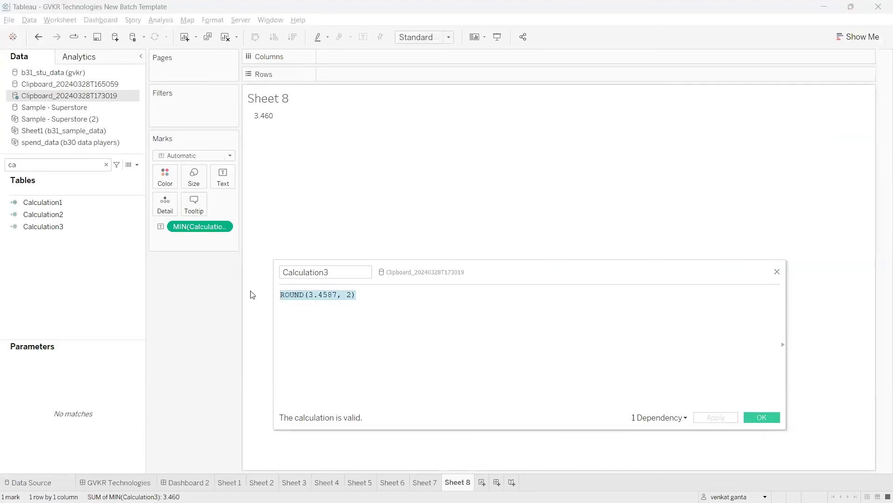
{"action": "type", "text": "max"}
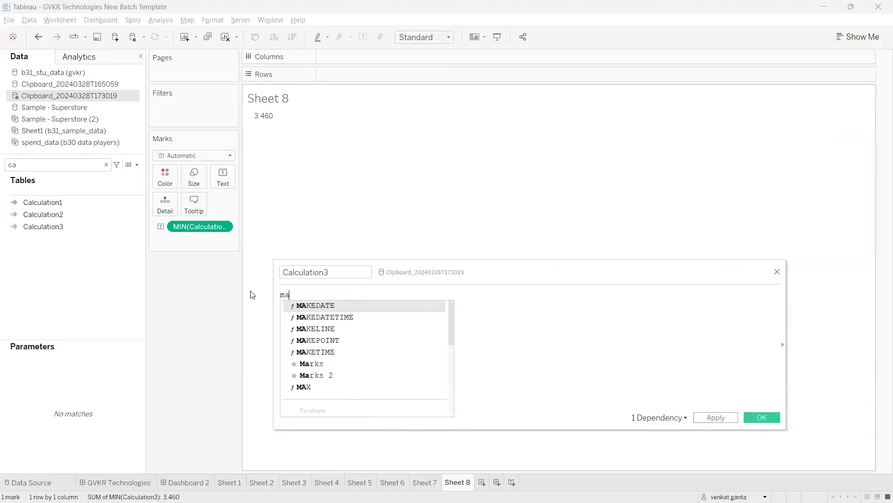
{"action": "key", "text": "Return"}
{"action": "type", "text": "sum(sal"}
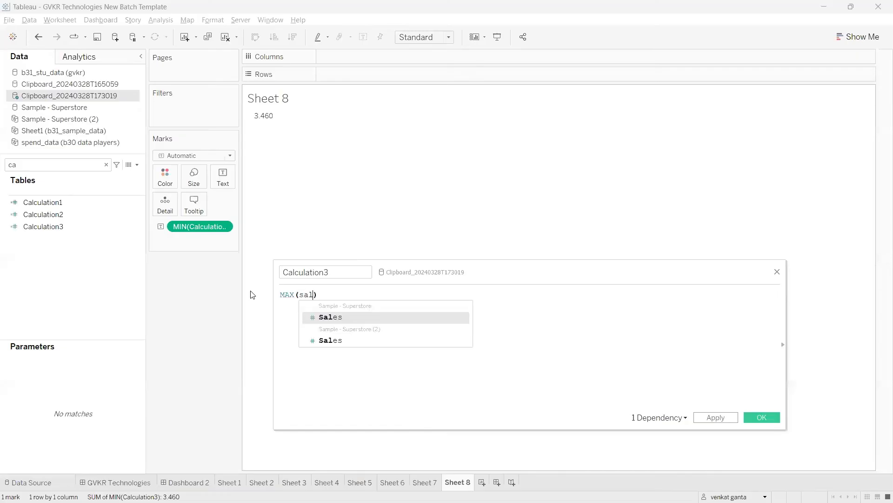
{"action": "key", "text": "Return"}
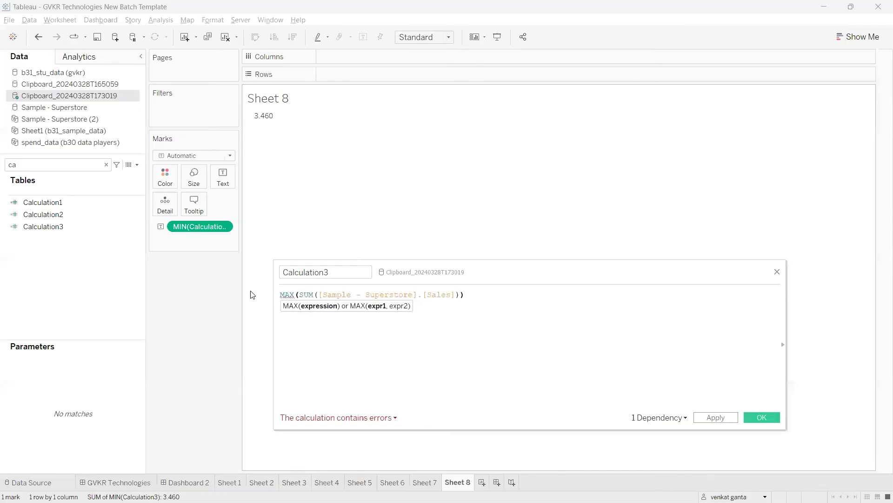
Clear Sheet 8 and select the Sample - Superstore data source.
{"action": "left_click", "coordinate": [225, 37]}
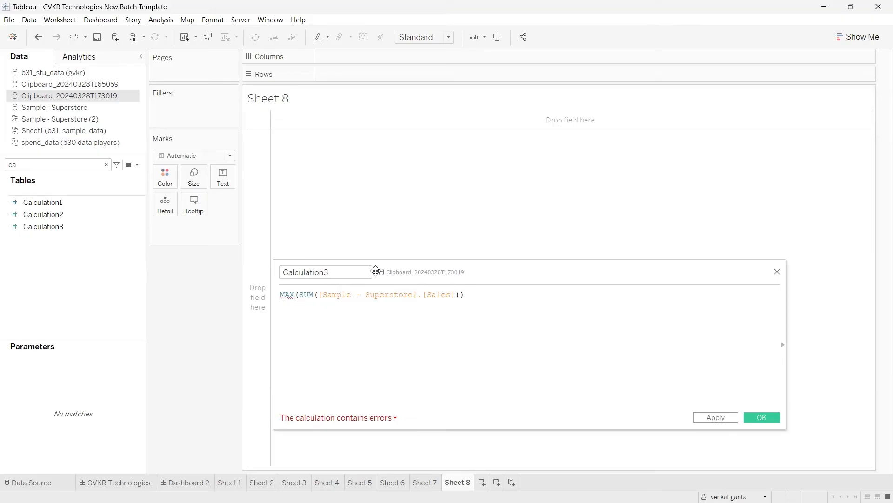
{"action": "mouse_move", "coordinate": [6, 476]}
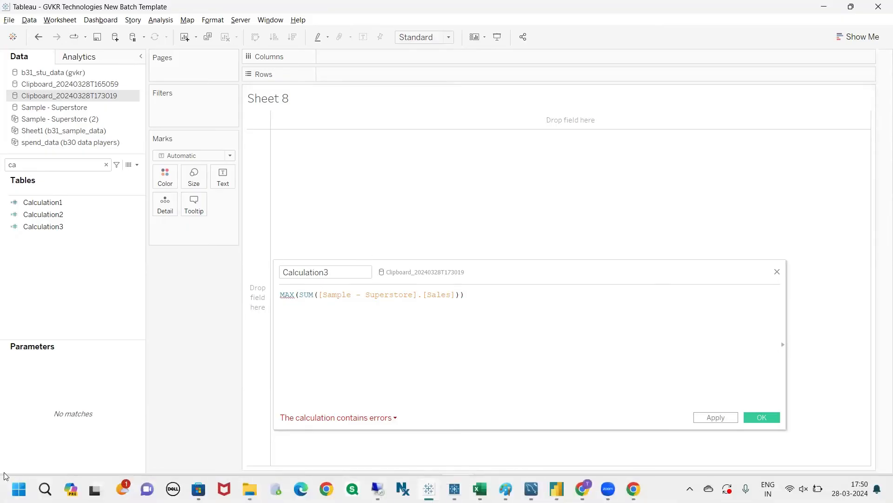
{"action": "left_click", "coordinate": [48, 107]}
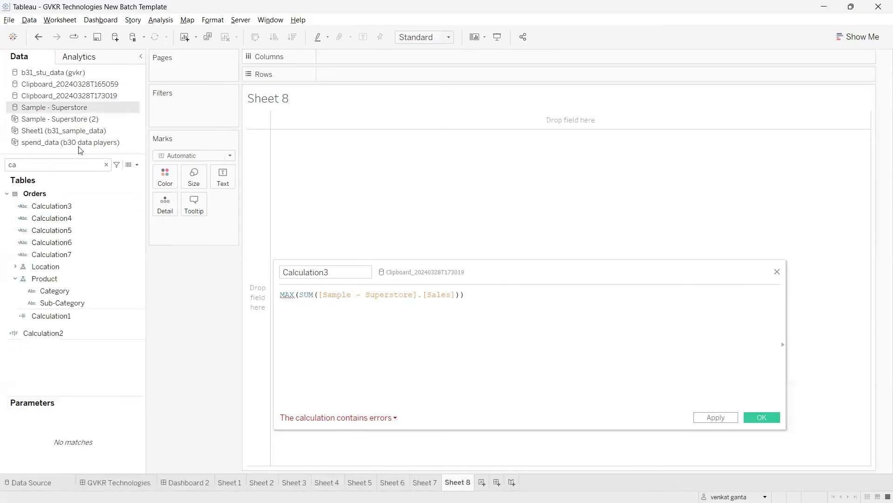
Try retyping the Calculation3 formula as MAX of the summed Sample - Superstore Sales field, and undo the field insertion.
{"action": "left_click_drag", "start_coordinate": [475, 297], "coordinate": [256, 288]}
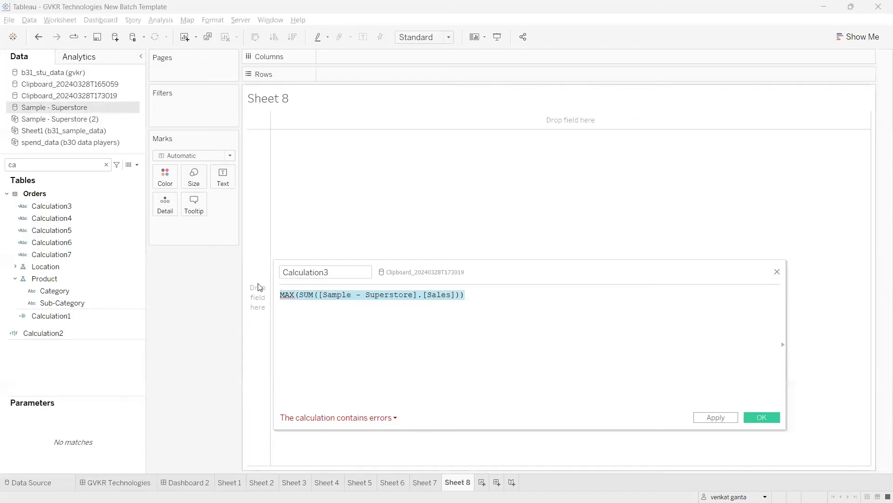
{"action": "type", "text": "MAX"}
{"action": "key", "text": "Return"}
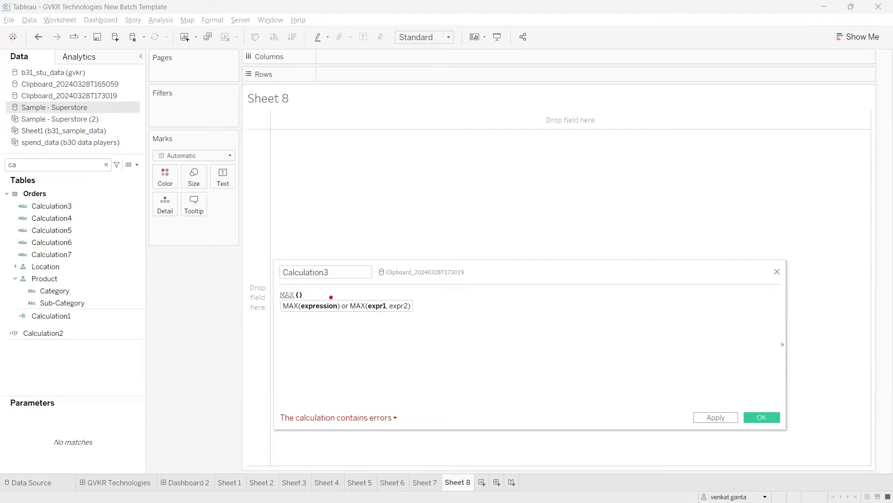
{"action": "left_click_drag", "start_coordinate": [316, 312], "coordinate": [319, 359]}
{"action": "key", "text": "Escape"}
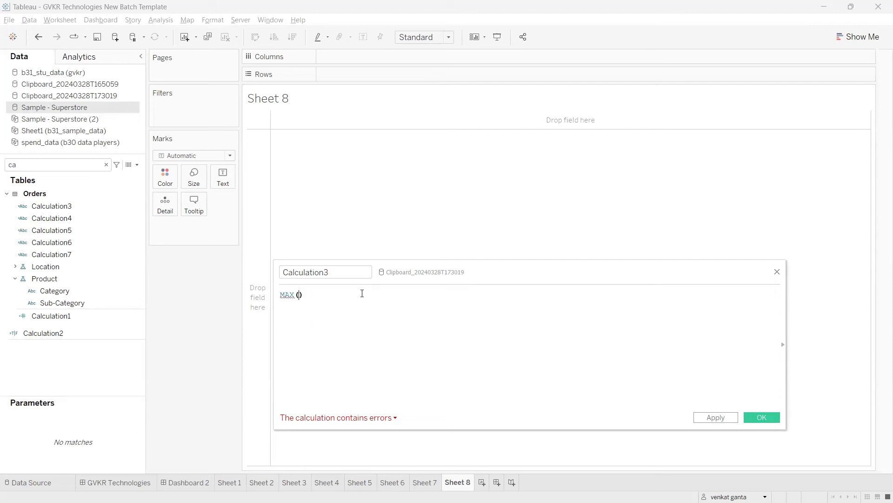
{"action": "type", "text": "SUM(Sales"}
{"action": "key", "text": "Return"}
{"action": "type", "text": ")"}
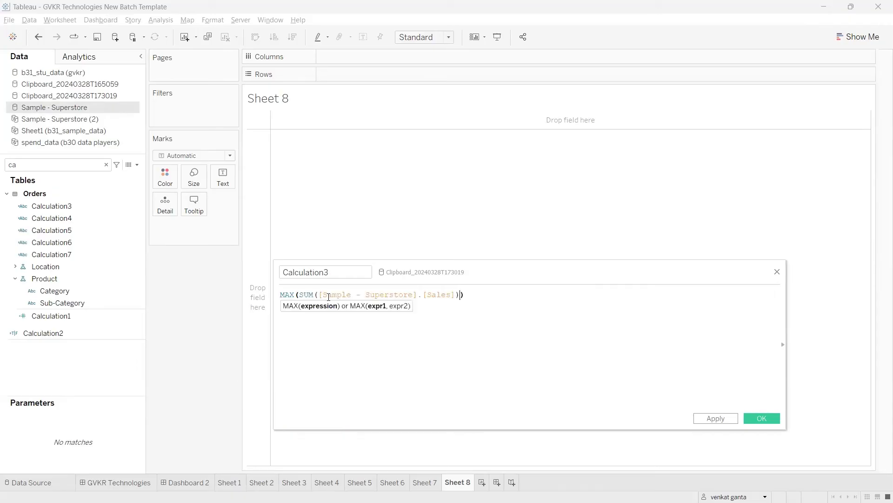
{"action": "key", "text": "ctrl+z"}
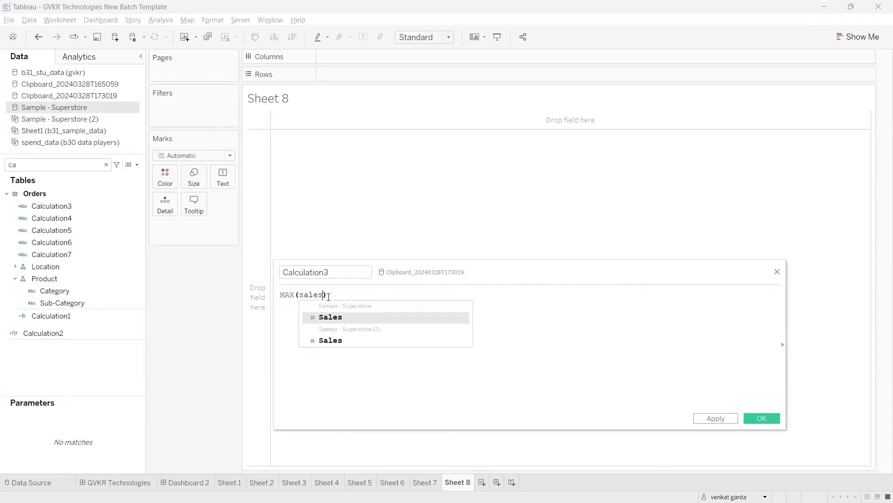
Search the data fields for "sal" in place of the current search text.
{"action": "left_click", "coordinate": [68, 167]}
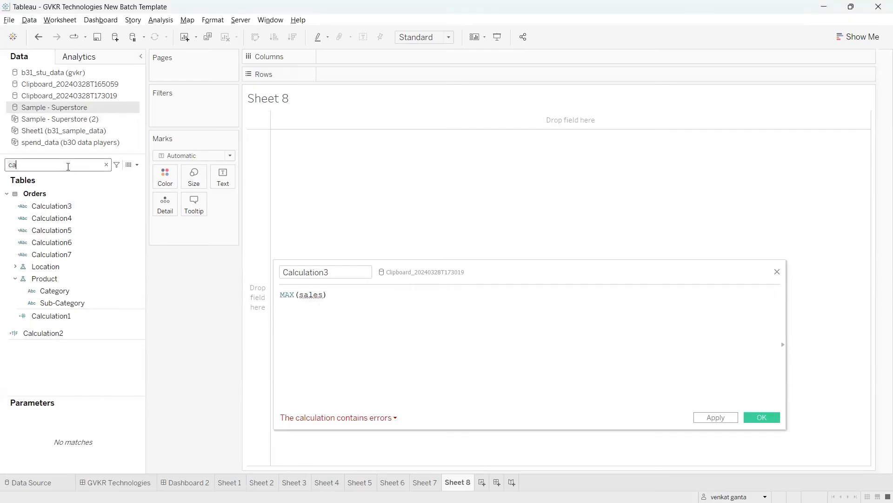
{"action": "key", "text": "BackSpace"}
{"action": "key", "text": "BackSpace"}
{"action": "type", "text": "sal"}
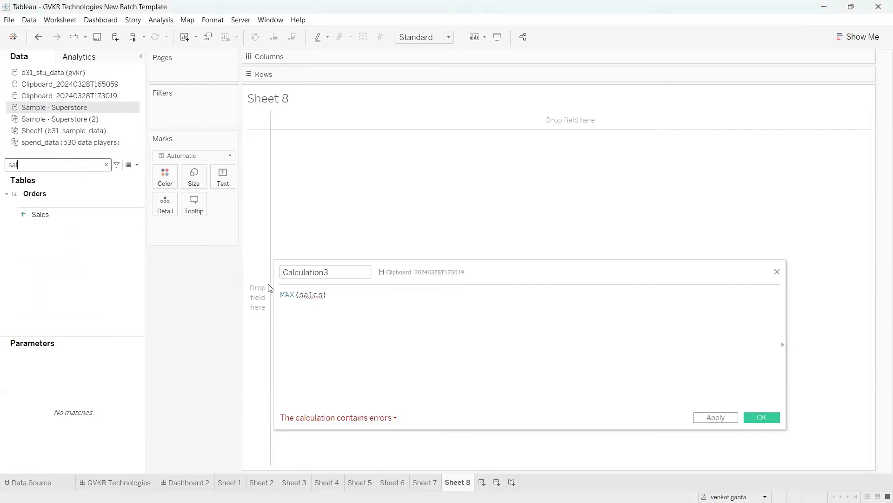
Insert the Sales field from Sample - Superstore into the MAX formula and delete the leftover word "sales".
{"action": "left_click_drag", "start_coordinate": [46, 213], "coordinate": [306, 301]}
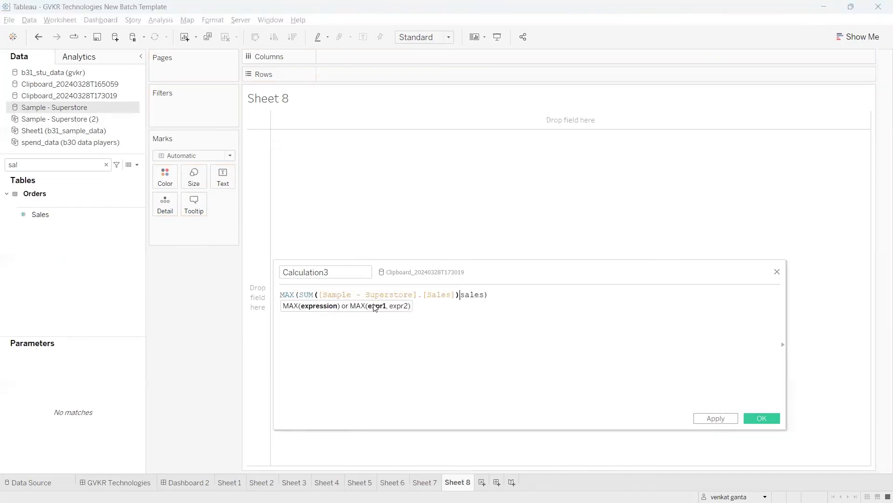
{"action": "left_click", "coordinate": [485, 295]}
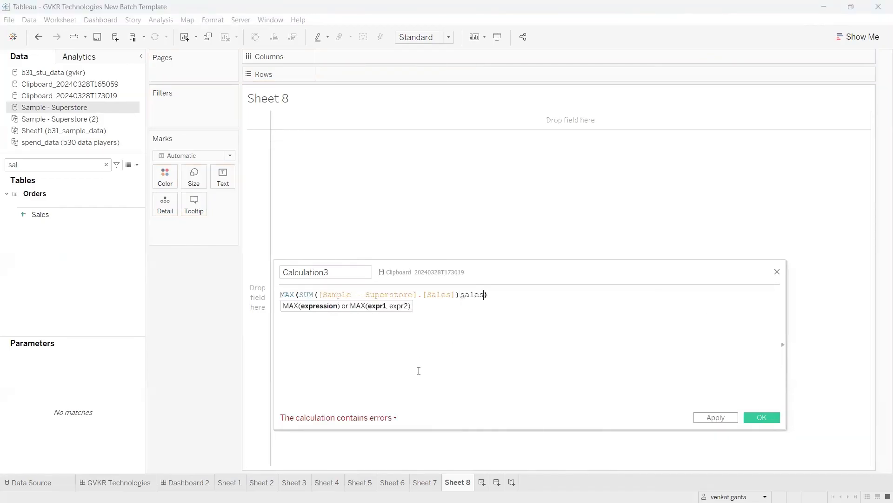
{"action": "key", "text": "BackSpace"}
{"action": "key", "text": "BackSpace"}
{"action": "key", "text": "BackSpace"}
{"action": "key", "text": "BackSpace"}
{"action": "key", "text": "BackSpace"}
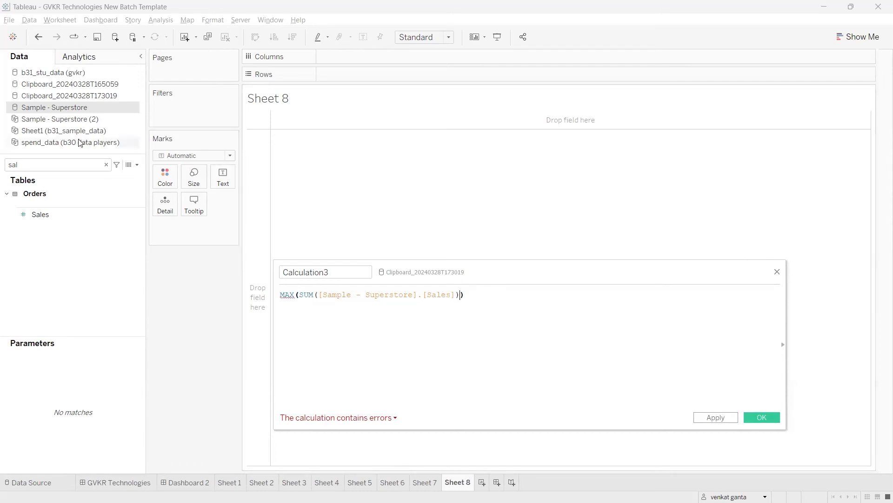
Rebuild the formula as MAX(SUM([Sample - Superstore (2)].[Sales])) using that data source's Sales field, and open the calculation's error details.
{"action": "left_click", "coordinate": [50, 122]}
{"action": "left_click_drag", "start_coordinate": [465, 302], "coordinate": [260, 297]}
{"action": "type", "text": "max"}
{"action": "key", "text": "Return"}
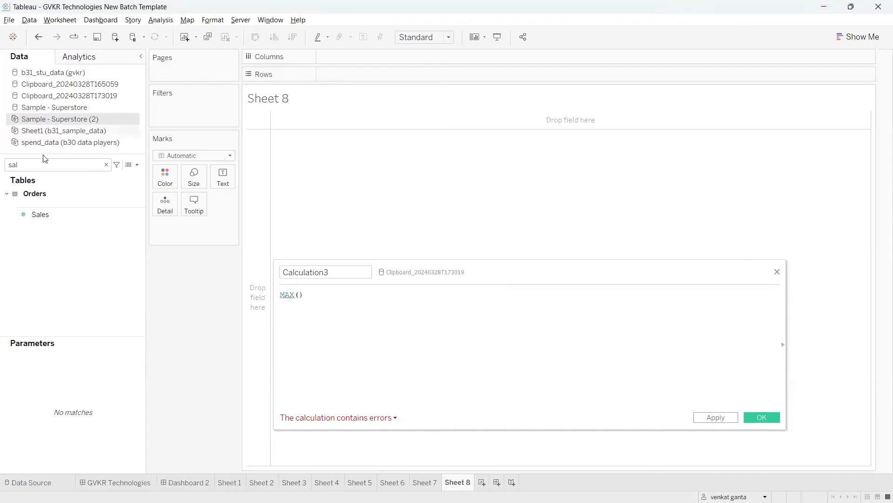
{"action": "left_click", "coordinate": [53, 214]}
{"action": "left_click_drag", "start_coordinate": [53, 213], "coordinate": [300, 324]}
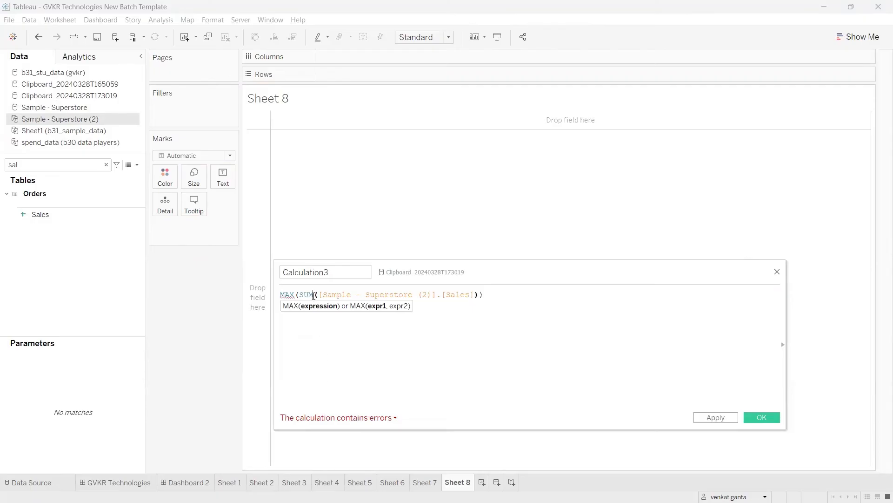
{"action": "left_click", "coordinate": [347, 417]}
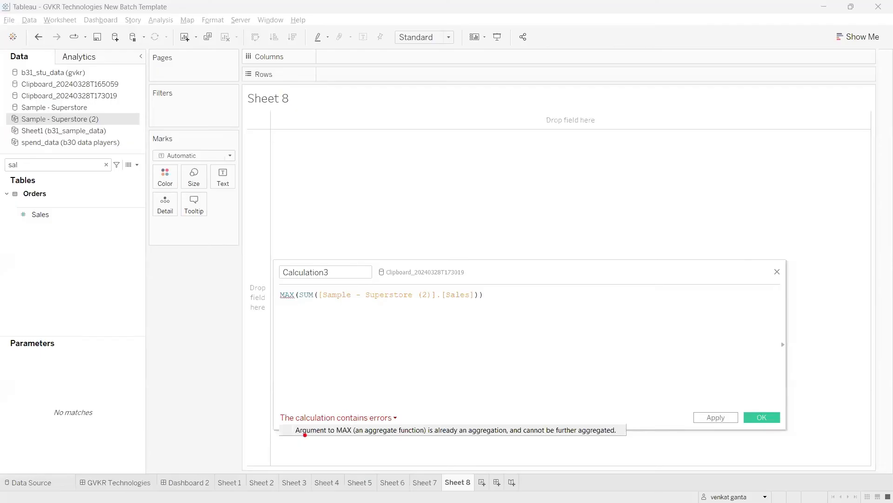
Examine the error details about aggregating an aggregate, marking how they relate to MAX and SUM in the Calculation3 formula.
{"action": "mouse_move", "coordinate": [305, 435]}
{"action": "left_mouse_down"}
{"action": "mouse_move", "coordinate": [338, 438]}
{"action": "mouse_move", "coordinate": [284, 303]}
{"action": "mouse_move", "coordinate": [304, 311]}
{"action": "left_mouse_up"}
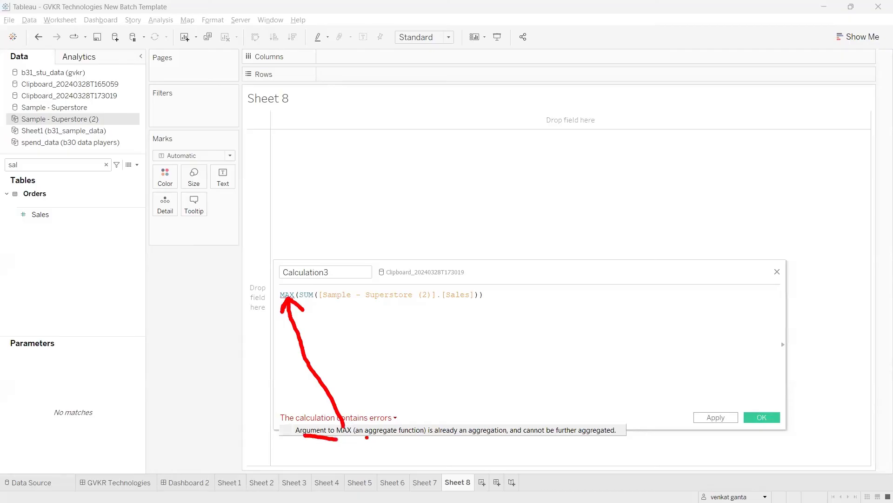
{"action": "left_click_drag", "start_coordinate": [430, 441], "coordinate": [602, 434]}
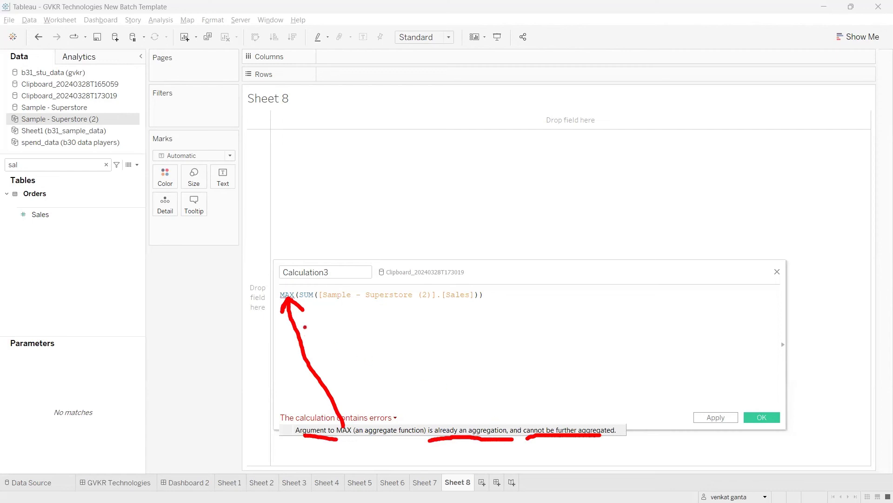
{"action": "mouse_move", "coordinate": [440, 294]}
{"action": "left_mouse_down"}
{"action": "mouse_move", "coordinate": [445, 280]}
{"action": "mouse_move", "coordinate": [333, 266]}
{"action": "mouse_move", "coordinate": [306, 289]}
{"action": "mouse_move", "coordinate": [319, 292]}
{"action": "left_mouse_up"}
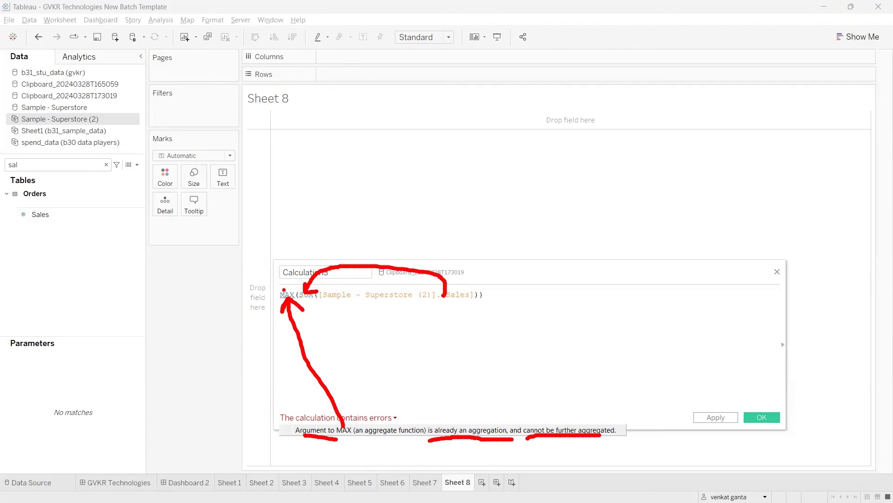
{"action": "mouse_move", "coordinate": [286, 291]}
{"action": "left_mouse_down"}
{"action": "mouse_move", "coordinate": [242, 245]}
{"action": "mouse_move", "coordinate": [259, 258]}
{"action": "left_mouse_up"}
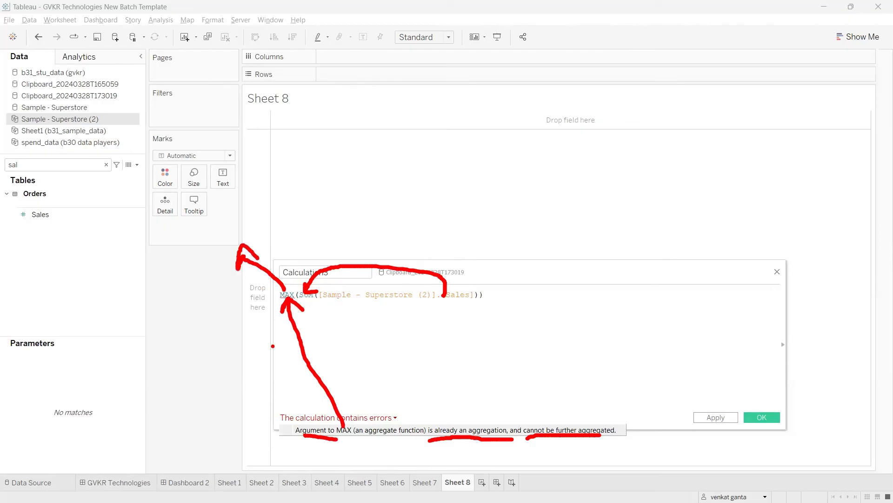
{"action": "key", "text": "Escape"}
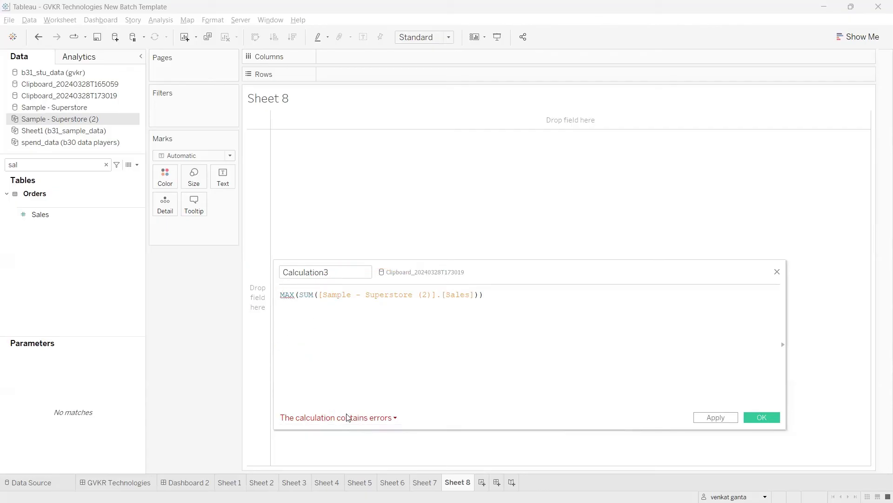
{"action": "key", "text": "ctrl+2"}
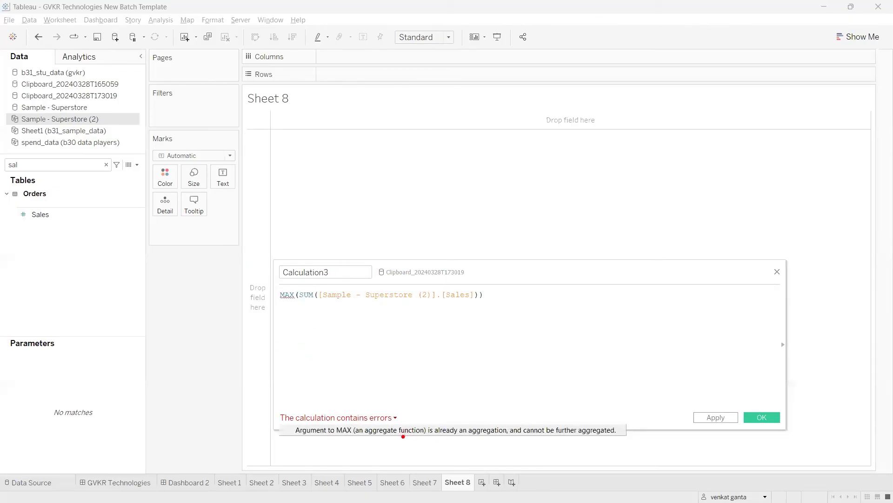
{"action": "left_click_drag", "start_coordinate": [428, 439], "coordinate": [618, 433]}
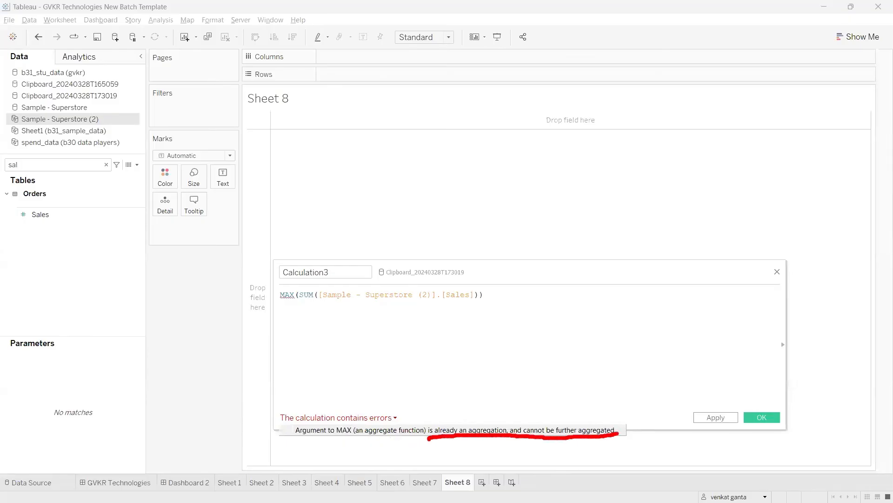
{"action": "mouse_move", "coordinate": [447, 304]}
{"action": "left_mouse_down"}
{"action": "mouse_move", "coordinate": [387, 316]}
{"action": "mouse_move", "coordinate": [285, 303]}
{"action": "mouse_move", "coordinate": [306, 309]}
{"action": "left_mouse_up"}
{"action": "key", "text": "Escape"}
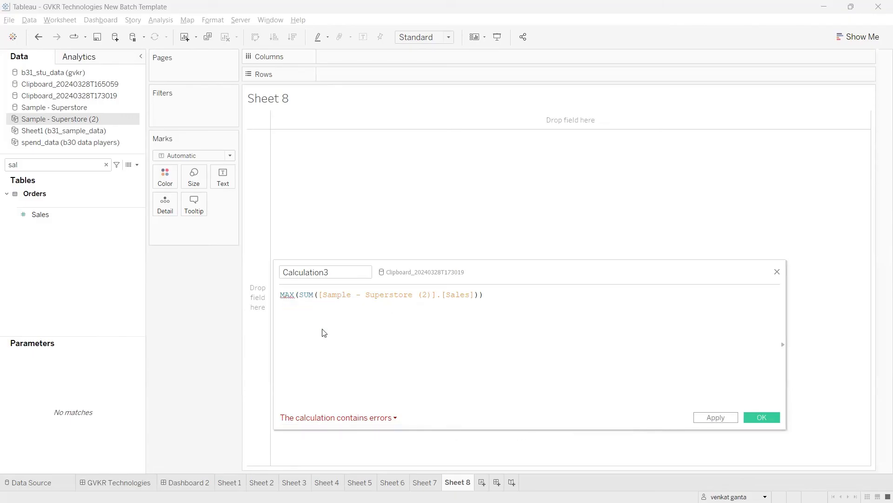
Strip SUM and the Sample - Superstore (2) qualifier from the Calculation3 formula, leaving [Sales] inside MAX.
{"action": "key", "text": "BackSpace"}
{"action": "key", "text": "BackSpace"}
{"action": "key", "text": "BackSpace"}
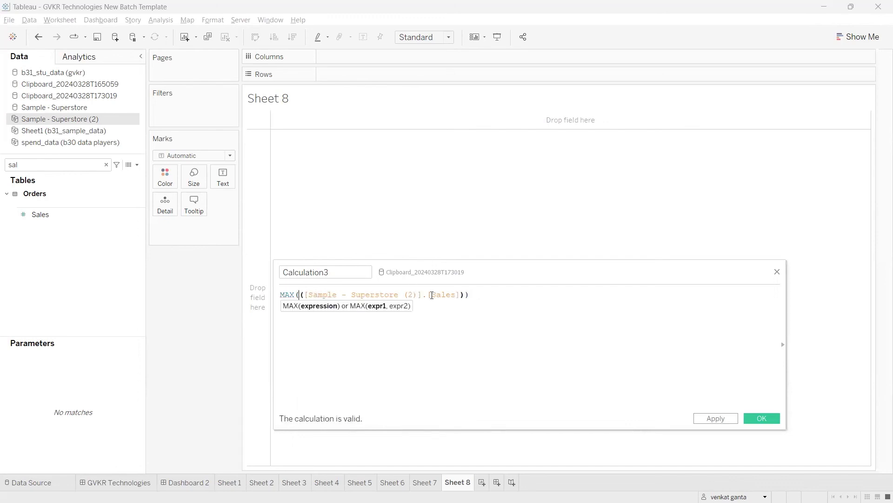
{"action": "left_click_drag", "start_coordinate": [427, 294], "coordinate": [304, 291]}
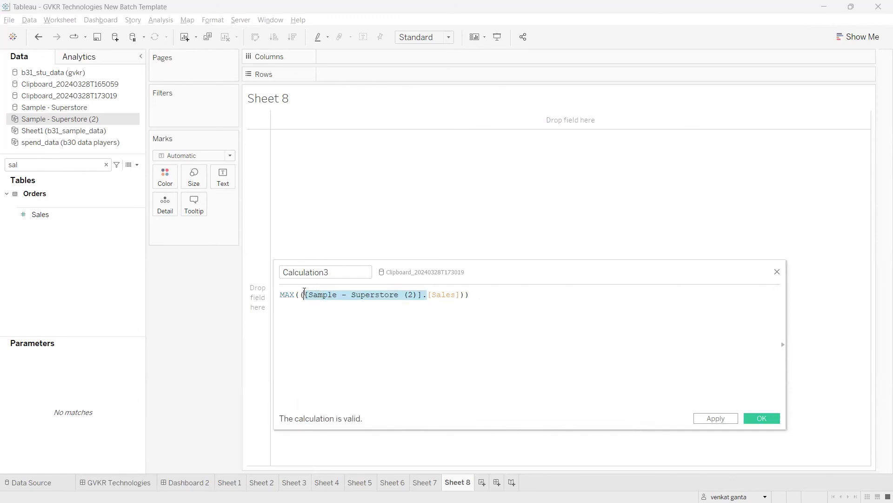
{"action": "key", "text": "BackSpace"}
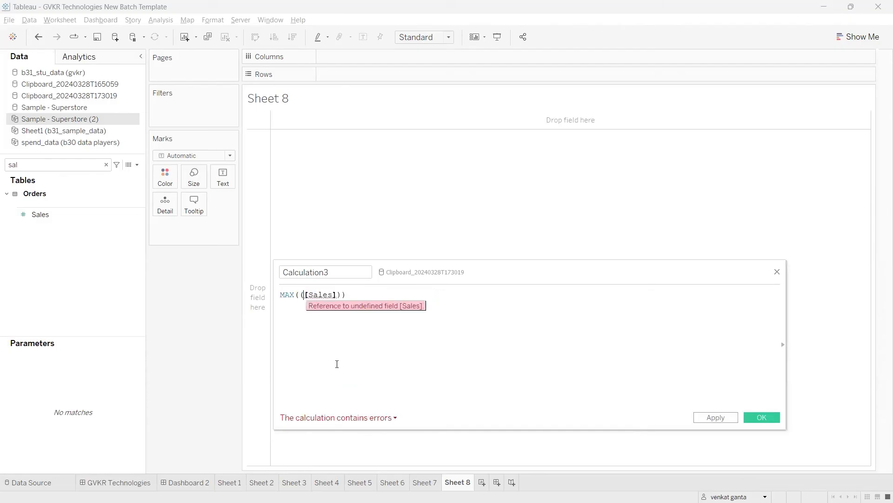
{"action": "key", "text": "BackSpace"}
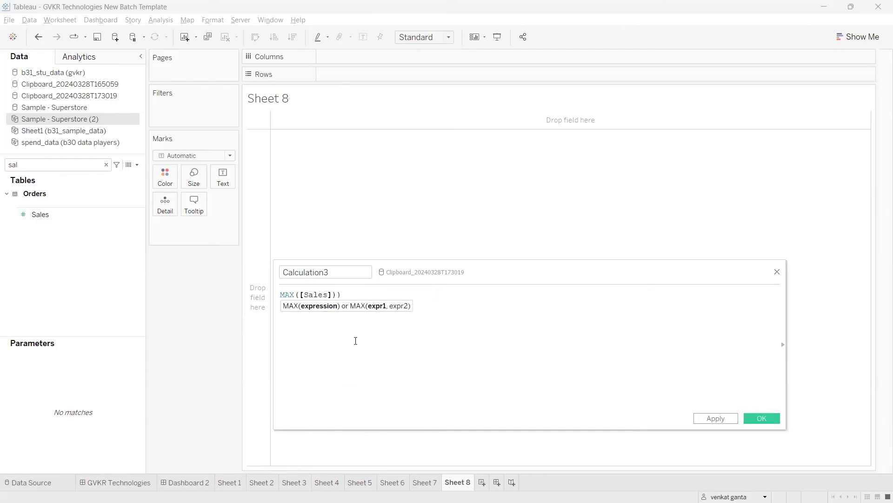
{"action": "left_click", "coordinate": [344, 295]}
{"action": "key", "text": "BackSpace"}
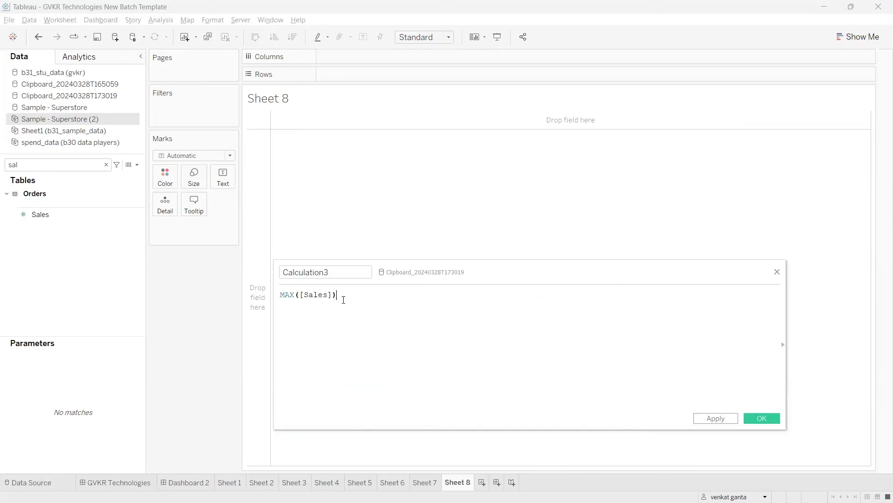
{"action": "left_click", "coordinate": [300, 296]}
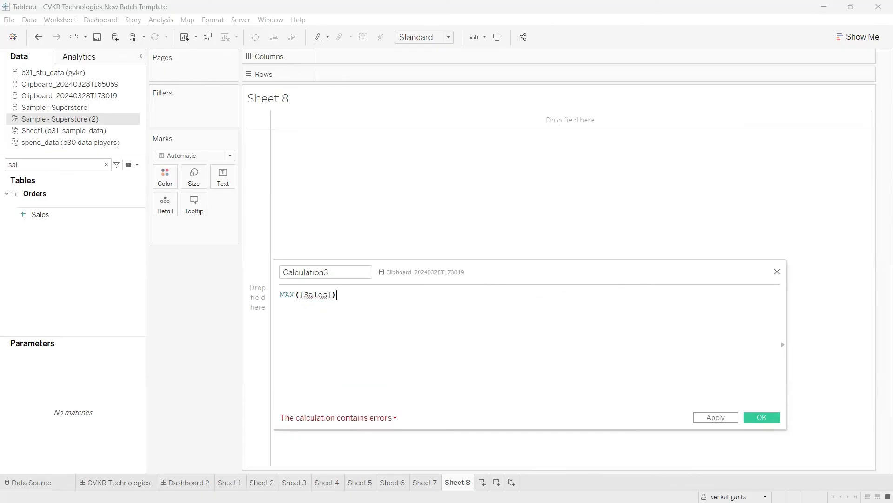
{"action": "left_click", "coordinate": [309, 331]}
{"action": "type", "text": ")"}
Close the Sample - Superstore (2) data source and select Sample - Superstore.
{"action": "right_click", "coordinate": [52, 122]}
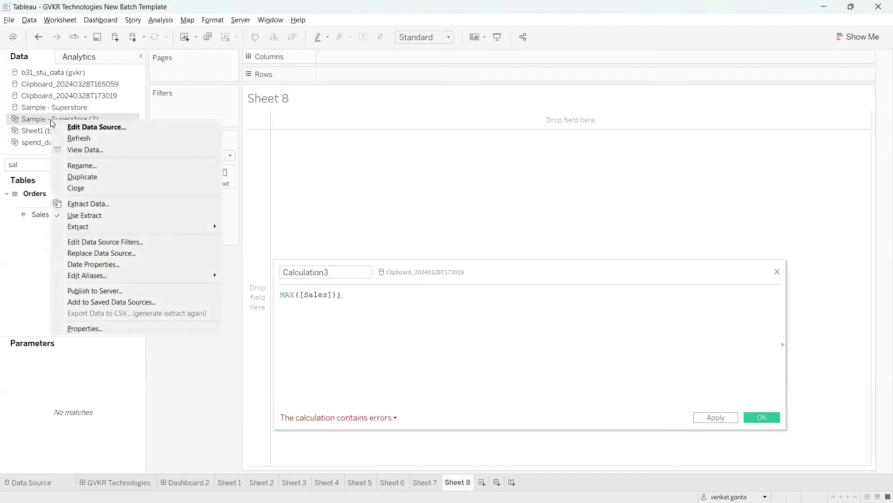
{"action": "left_click", "coordinate": [86, 188]}
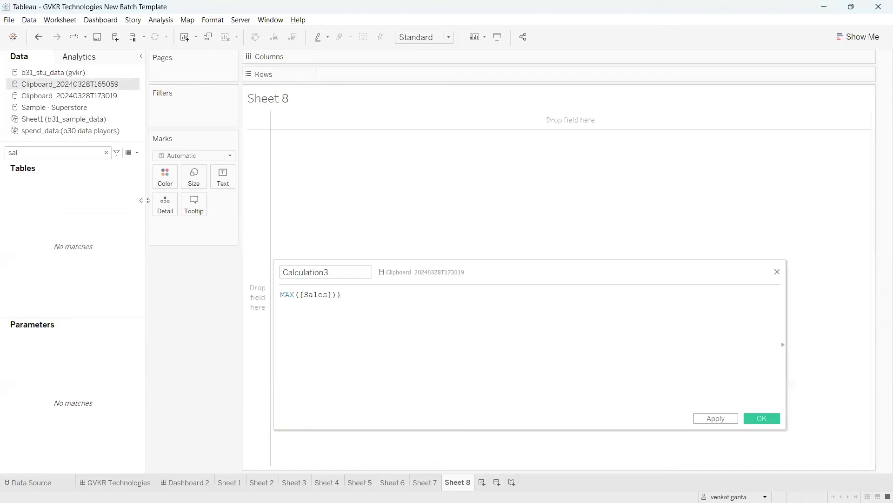
{"action": "left_click", "coordinate": [56, 108]}
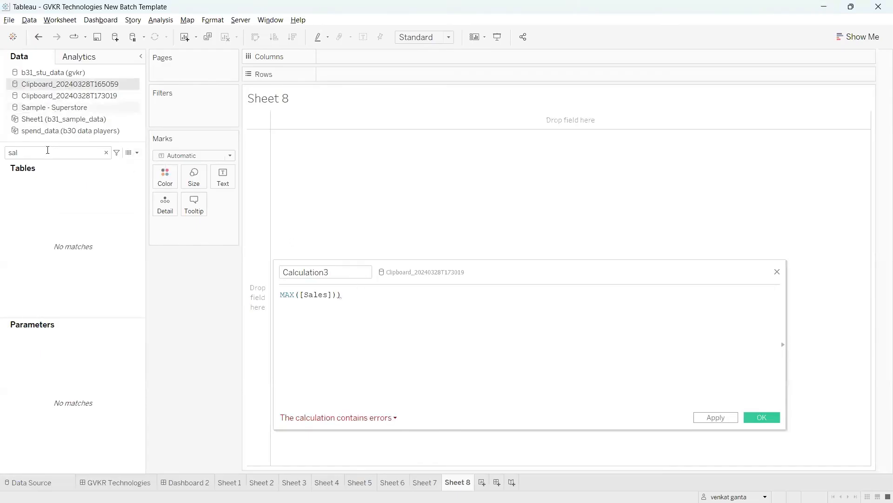
Remove the extra closing parenthesis and reinsert Sales from Sample - Superstore, making the formula MAX(SUM([Sample - Superstore].[Sales])).
{"action": "left_click", "coordinate": [353, 293]}
{"action": "key", "text": "BackSpace"}
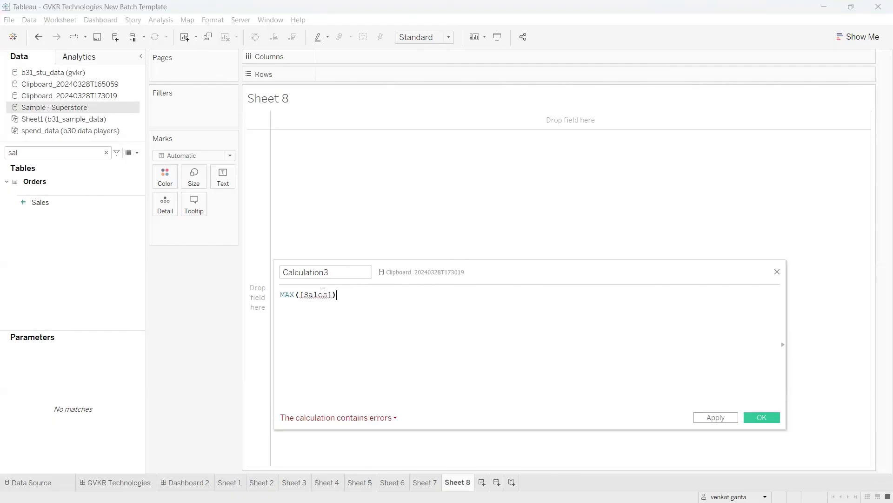
{"action": "left_click", "coordinate": [334, 297]}
{"action": "key", "text": "BackSpace"}
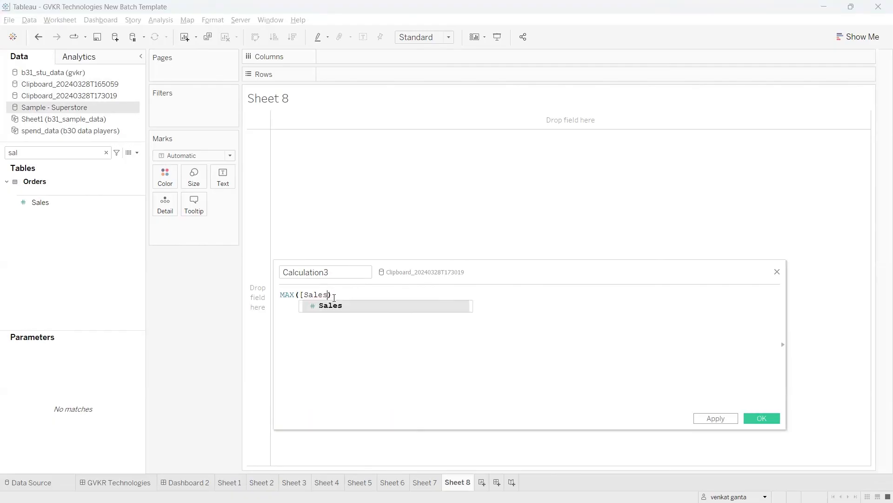
{"action": "key", "text": "Return"}
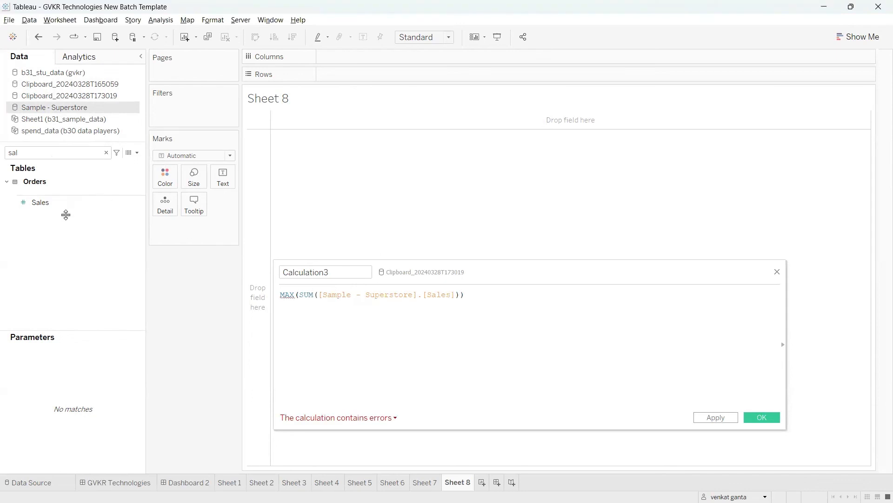
Delete SUM from the formula so it reads MAX(([Sample - Superstore].[Sales])), and apply it to Calculation3.
{"action": "left_click", "coordinate": [311, 295]}
{"action": "double_click", "coordinate": [311, 295]}
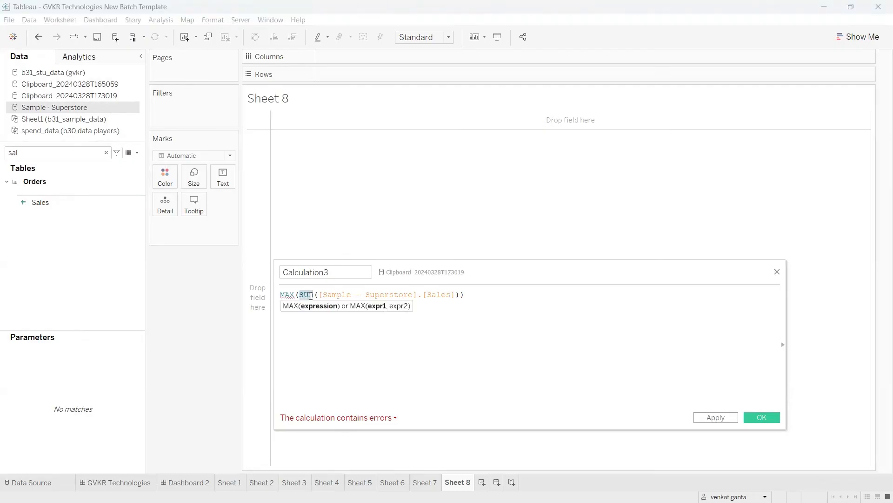
{"action": "key", "text": "BackSpace"}
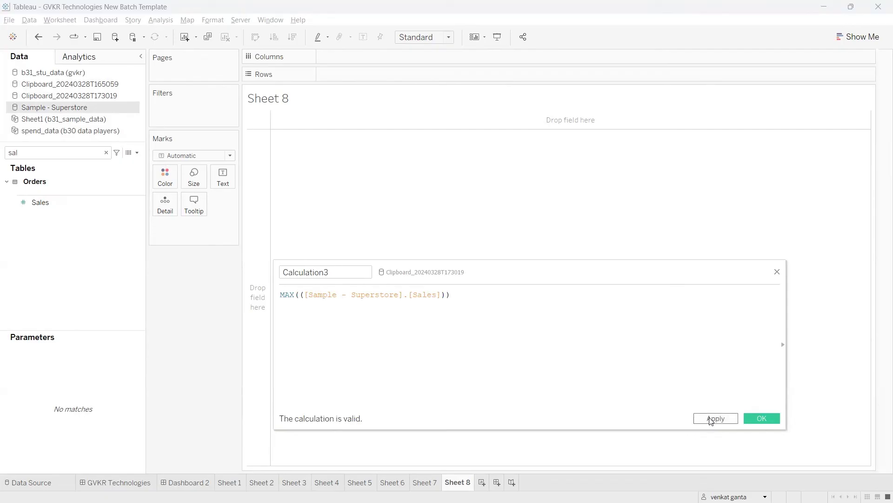
{"action": "left_click", "coordinate": [714, 418]}
Search the fields for "3", try showing Calculation3 as text on Sheet 8, and undo the placement.
{"action": "left_click", "coordinate": [75, 201]}
{"action": "left_click", "coordinate": [98, 153]}
{"action": "type", "text": "3"}
{"action": "left_click_drag", "start_coordinate": [51, 193], "coordinate": [219, 176]}
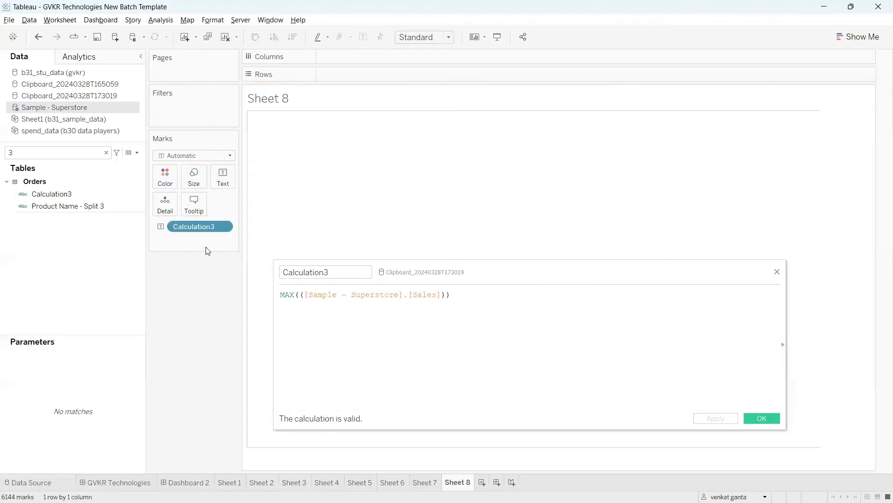
{"action": "left_click", "coordinate": [38, 38]}
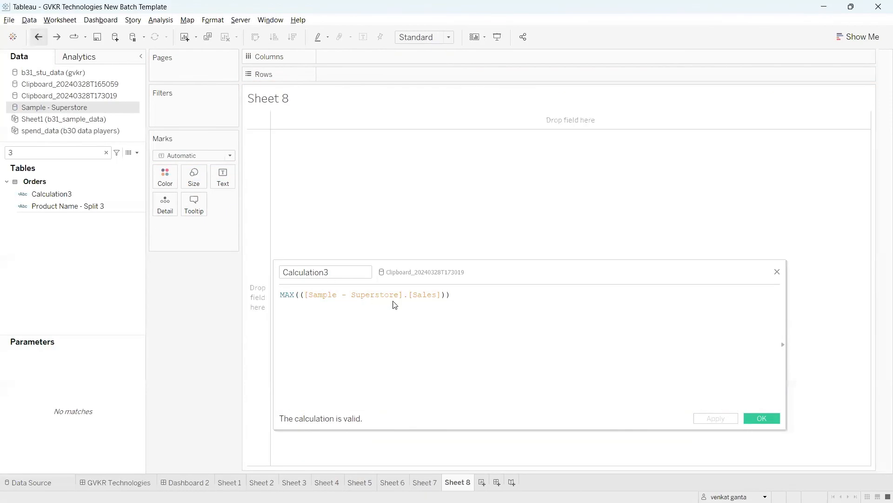
Copy the MAX formula into a new calculated field in Sample - Superstore, closing Calculation3, and apply it.
{"action": "left_click", "coordinate": [467, 305]}
{"action": "key", "text": "ctrl+a"}
{"action": "key", "text": "ctrl+c"}
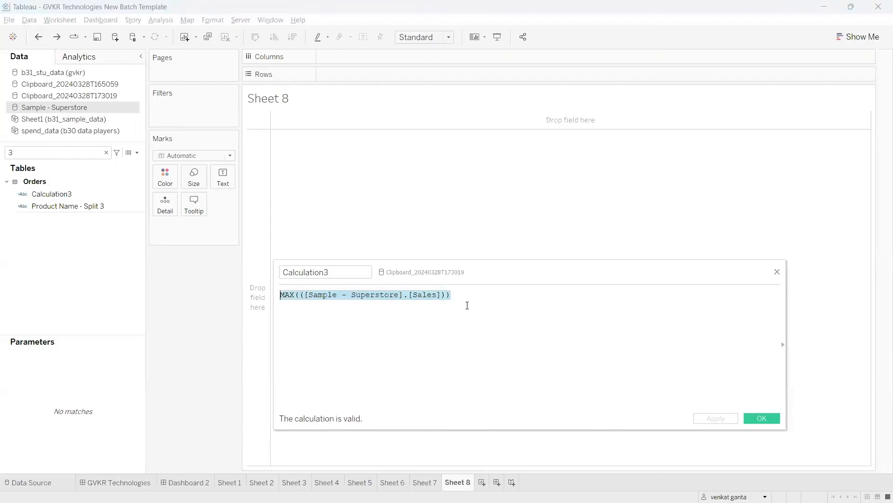
{"action": "left_click", "coordinate": [777, 272]}
{"action": "left_click", "coordinate": [136, 152]}
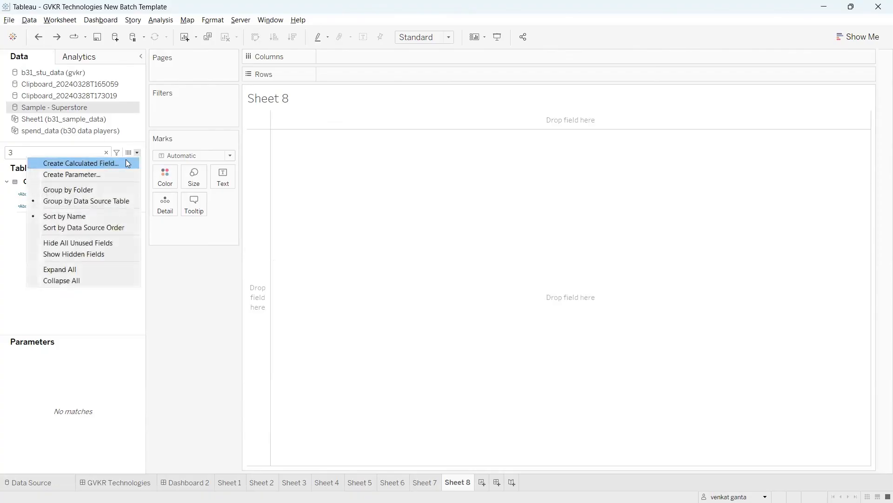
{"action": "left_click", "coordinate": [125, 160]}
{"action": "left_click", "coordinate": [347, 323]}
{"action": "key", "text": "ctrl+v"}
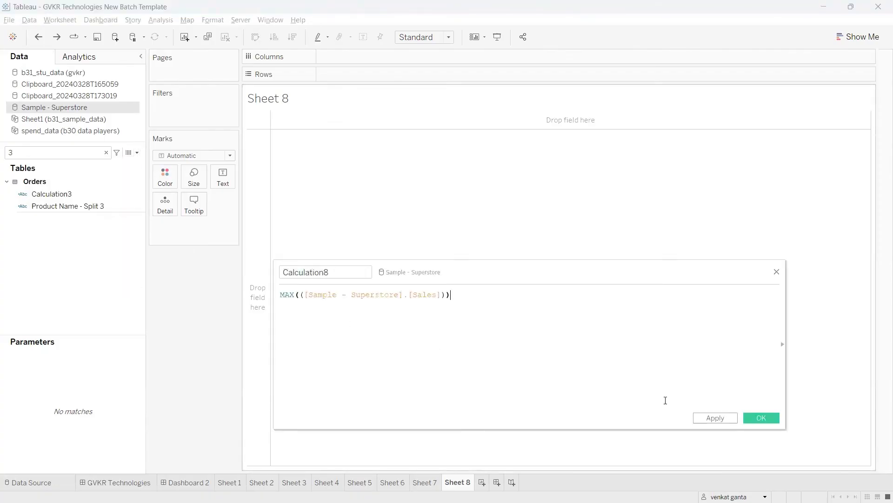
{"action": "left_click", "coordinate": [712, 417]}
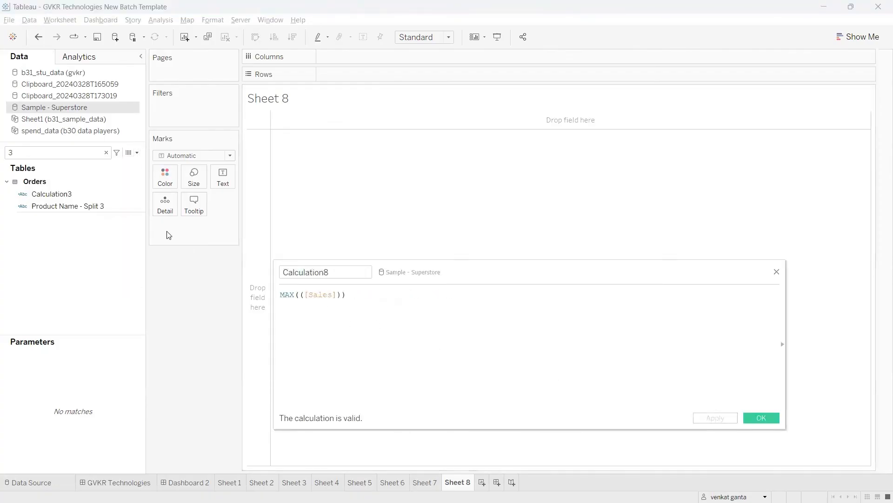
Search the fields for "8" and show Calculation8 as text on Sheet 8.
{"action": "left_click", "coordinate": [38, 154]}
{"action": "key", "text": "BackSpace"}
{"action": "type", "text": "8"}
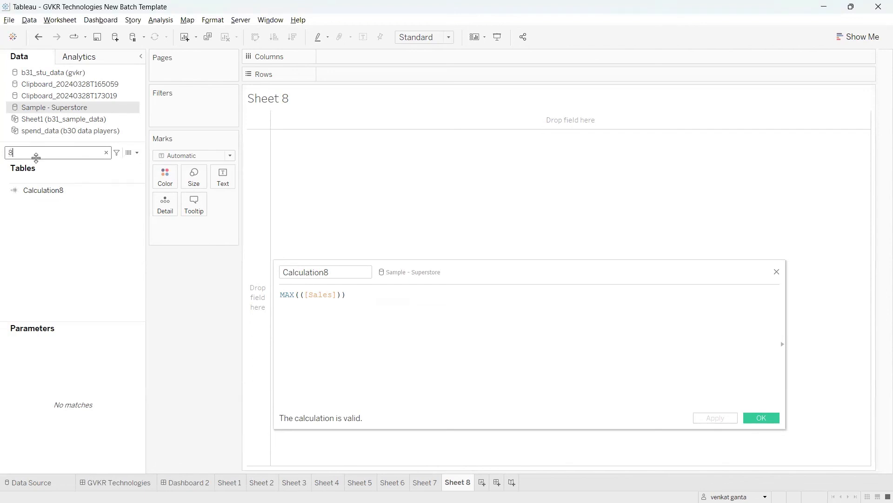
{"action": "left_click_drag", "start_coordinate": [33, 189], "coordinate": [213, 174]}
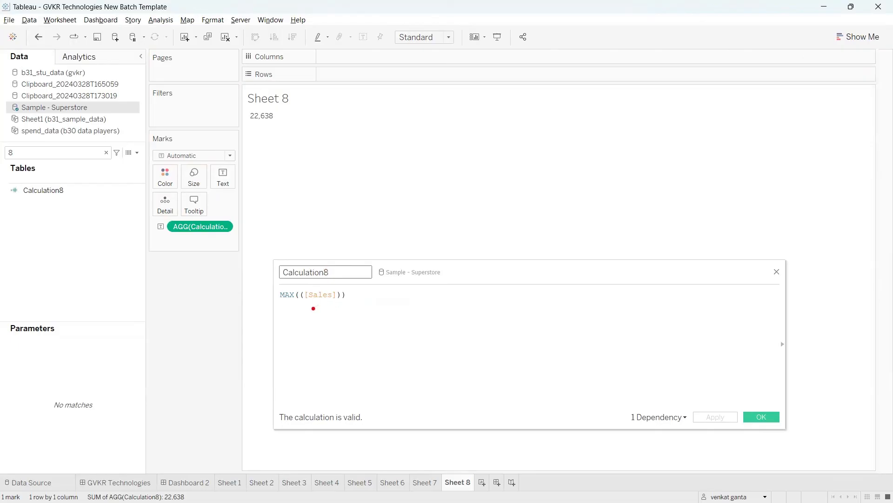
Examine how MAX relates the individual Sales values to the result on Sheet 8, marking the connection.
{"action": "left_click_drag", "start_coordinate": [308, 302], "coordinate": [329, 303]}
{"action": "mouse_move", "coordinate": [326, 303]}
{"action": "left_mouse_down"}
{"action": "mouse_move", "coordinate": [356, 347]}
{"action": "mouse_move", "coordinate": [345, 322]}
{"action": "mouse_move", "coordinate": [401, 318]}
{"action": "mouse_move", "coordinate": [420, 329]}
{"action": "left_mouse_up"}
{"action": "left_click_drag", "start_coordinate": [403, 344], "coordinate": [433, 342]}
{"action": "left_click_drag", "start_coordinate": [415, 357], "coordinate": [434, 356]}
{"action": "left_click_drag", "start_coordinate": [417, 368], "coordinate": [463, 369]}
{"action": "left_click_drag", "start_coordinate": [445, 380], "coordinate": [474, 375]}
{"action": "left_click_drag", "start_coordinate": [431, 329], "coordinate": [486, 321]}
{"action": "mouse_move", "coordinate": [467, 315]}
{"action": "left_mouse_down"}
{"action": "mouse_move", "coordinate": [500, 331]}
{"action": "mouse_move", "coordinate": [450, 319]}
{"action": "mouse_move", "coordinate": [338, 191]}
{"action": "mouse_move", "coordinate": [254, 128]}
{"action": "mouse_move", "coordinate": [294, 132]}
{"action": "mouse_move", "coordinate": [242, 132]}
{"action": "mouse_move", "coordinate": [289, 116]}
{"action": "mouse_move", "coordinate": [245, 125]}
{"action": "left_mouse_up"}
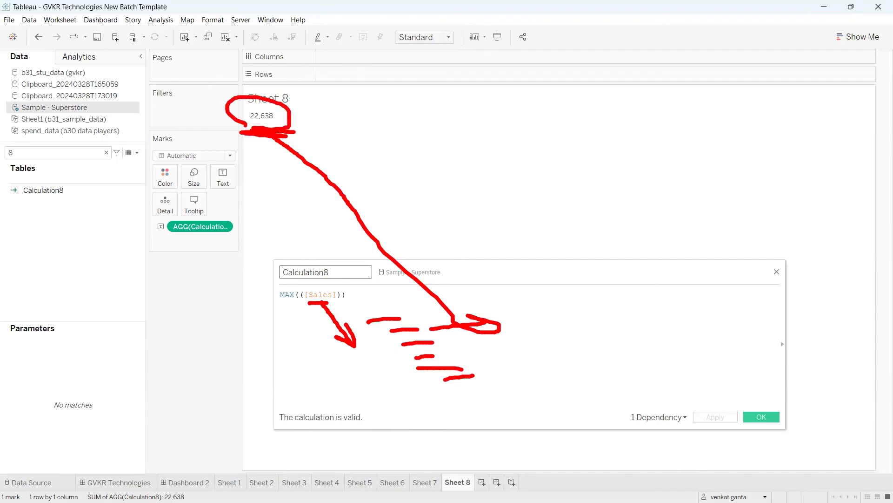
{"action": "key", "text": "Escape"}
Add Profit as the second argument of the Calculation8 formula, making it MAX(([Sales]), [Profit]).
{"action": "left_click", "coordinate": [342, 294]}
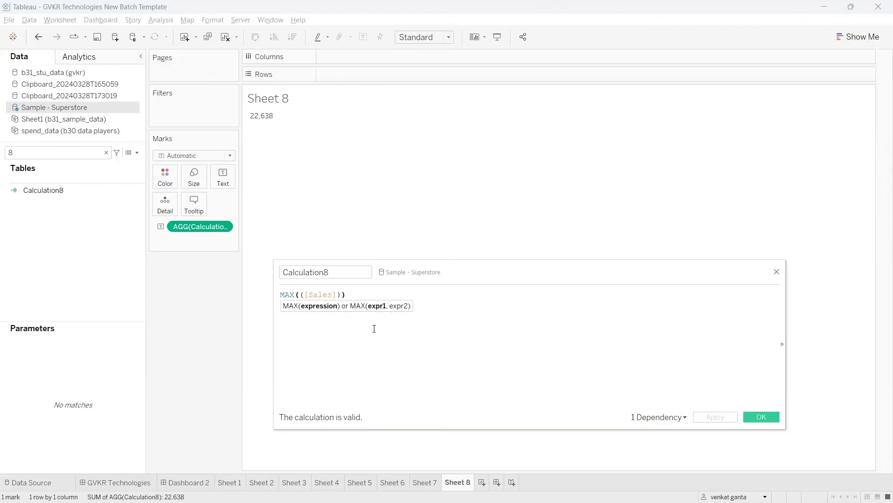
{"action": "type", "text": ", pro"}
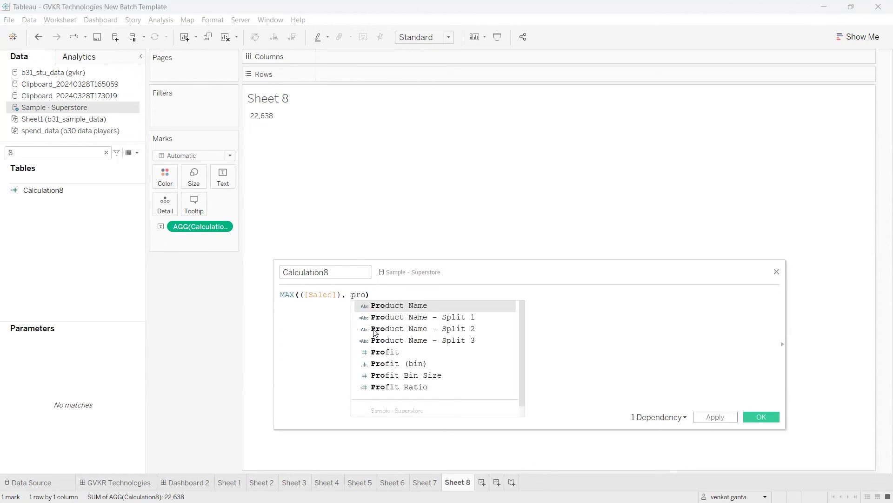
{"action": "key", "text": "Down"}
{"action": "key", "text": "Down"}
{"action": "key", "text": "Down"}
{"action": "key", "text": "Down"}
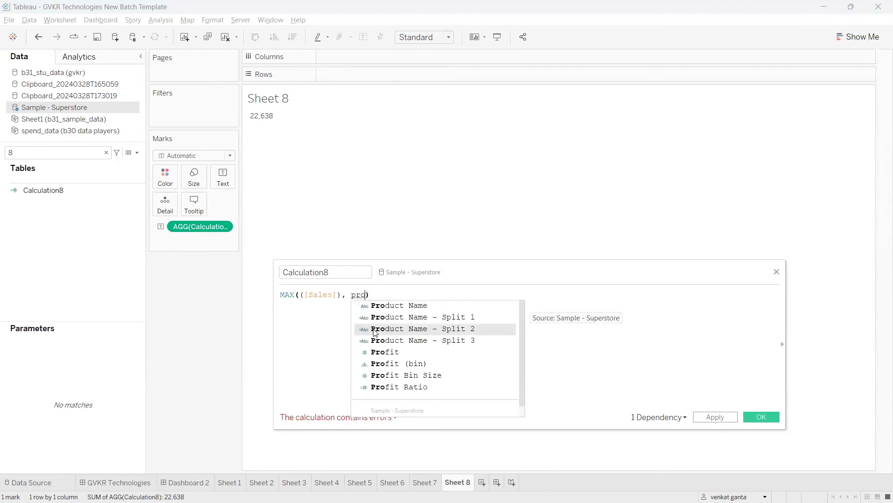
{"action": "key", "text": "Return"}
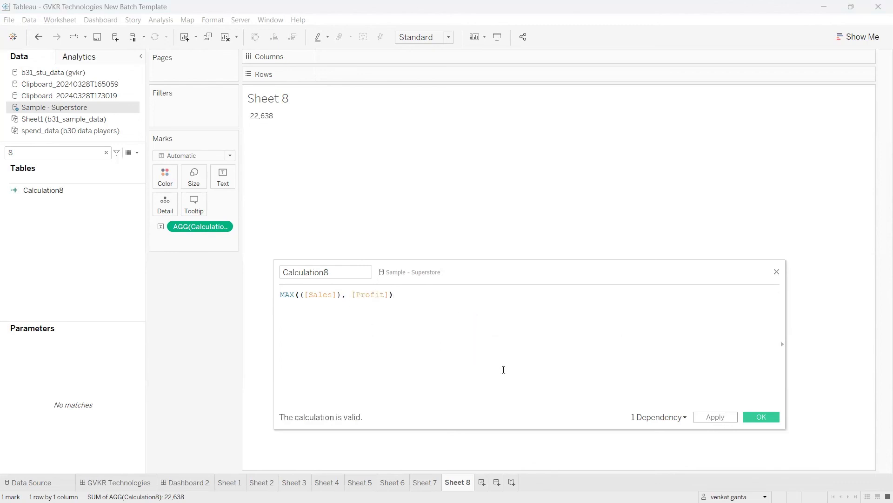
Apply the two-argument MAX formula and show the updated Calculation8 as text on Sheet 8.
{"action": "left_click", "coordinate": [708, 417]}
{"action": "left_click_drag", "start_coordinate": [46, 202], "coordinate": [186, 226]}
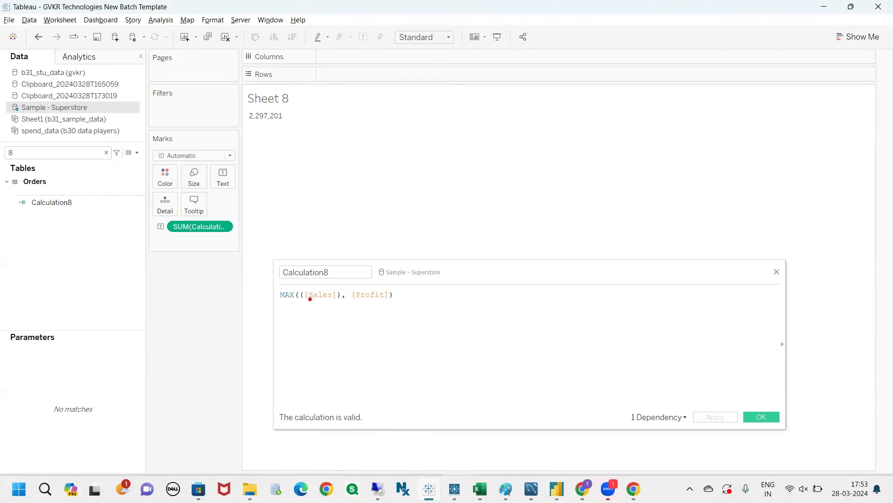
Examine how the Sales and Profit arguments of MAX relate to the result on Sheet 8, marking both arguments and the connection.
{"action": "left_click_drag", "start_coordinate": [310, 299], "coordinate": [397, 299]}
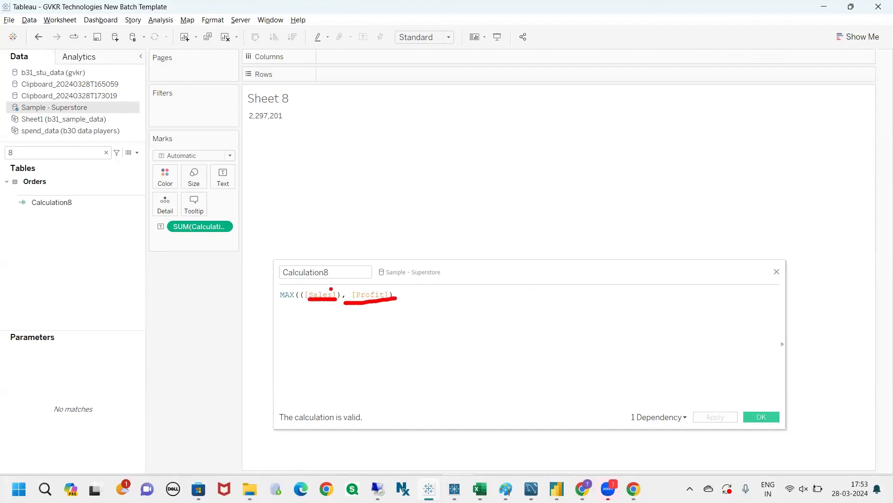
{"action": "mouse_move", "coordinate": [331, 289]}
{"action": "left_mouse_down"}
{"action": "mouse_move", "coordinate": [342, 251]}
{"action": "mouse_move", "coordinate": [281, 123]}
{"action": "mouse_move", "coordinate": [277, 128]}
{"action": "mouse_move", "coordinate": [296, 126]}
{"action": "left_mouse_up"}
{"action": "left_click", "coordinate": [306, 127]}
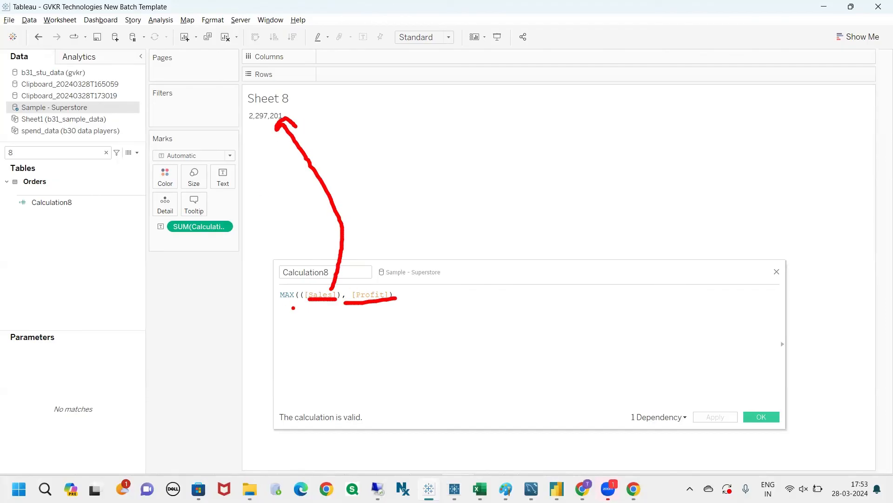
{"action": "right_click", "coordinate": [312, 328]}
{"action": "right_click", "coordinate": [312, 327]}
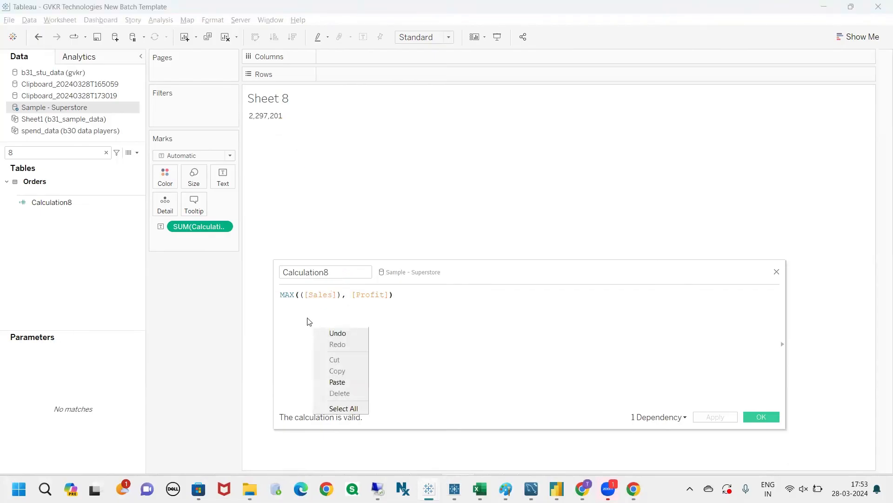
Replace the Sales and Profit arguments of the MAX formula in Calculation8 with the placeholders date1, date 2.
{"action": "left_click", "coordinate": [376, 296]}
{"action": "left_click", "coordinate": [391, 294]}
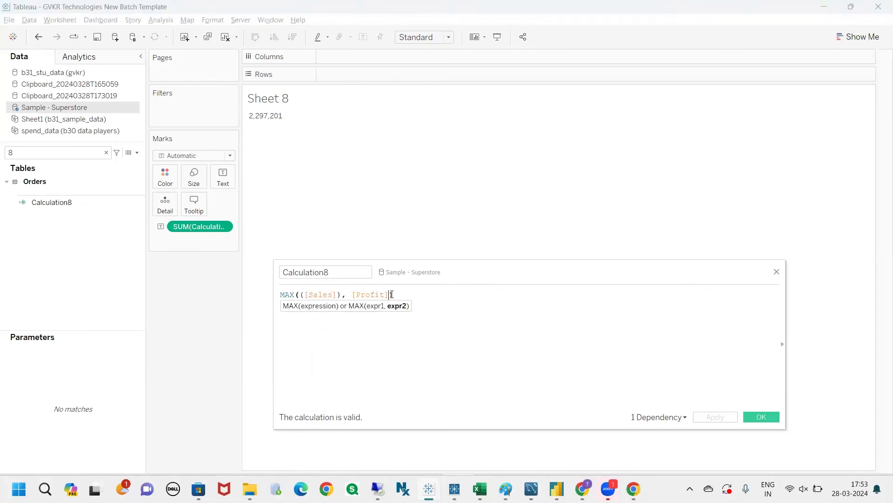
{"action": "left_click_drag", "start_coordinate": [386, 295], "coordinate": [298, 297]}
{"action": "type", "text": "date1, da"}
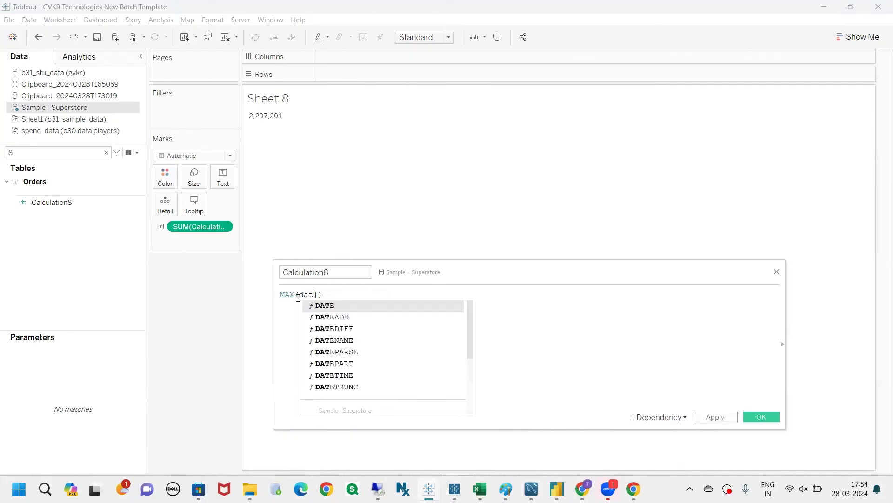
{"action": "type", "text": "te 2"}
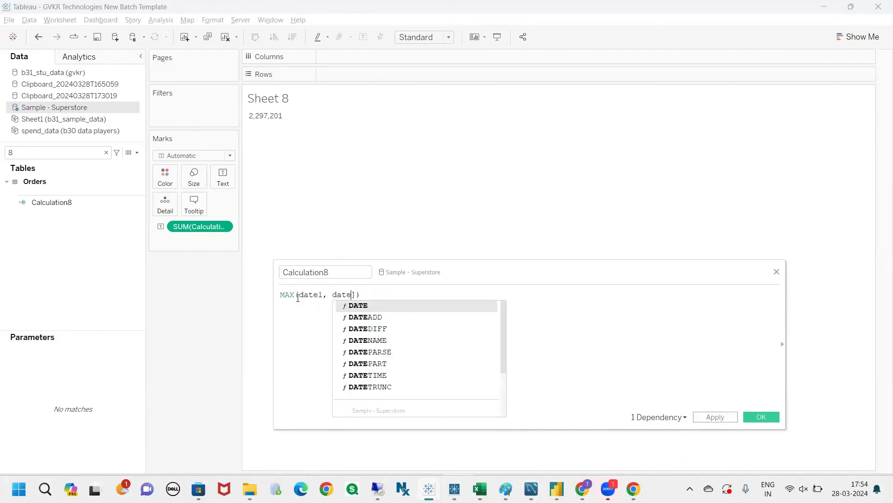
{"action": "left_click", "coordinate": [363, 295]}
{"action": "left_click_drag", "start_coordinate": [363, 295], "coordinate": [293, 313]}
{"action": "left_click", "coordinate": [369, 296]}
Switch to the Tableau notes in the browser, highlight MIN in the Number Functions table and return to the start of the notes.
{"action": "key", "text": "alt+Tab"}
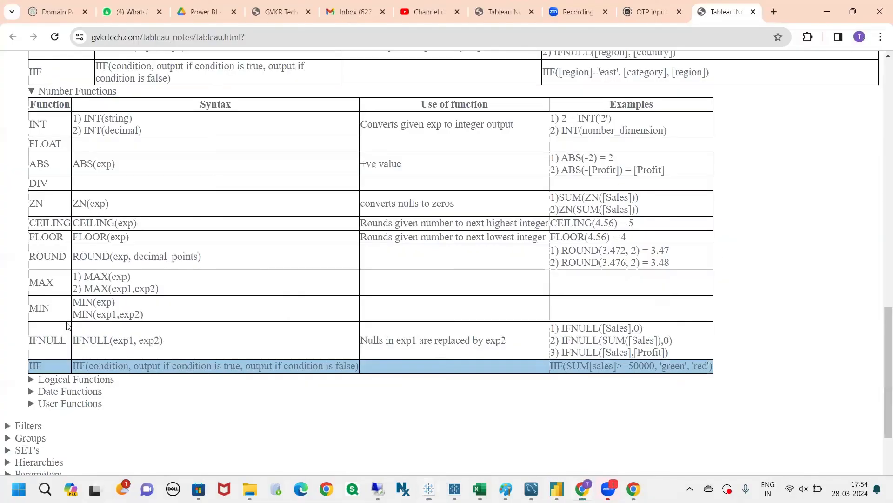
{"action": "left_click_drag", "start_coordinate": [54, 309], "coordinate": [31, 313]}
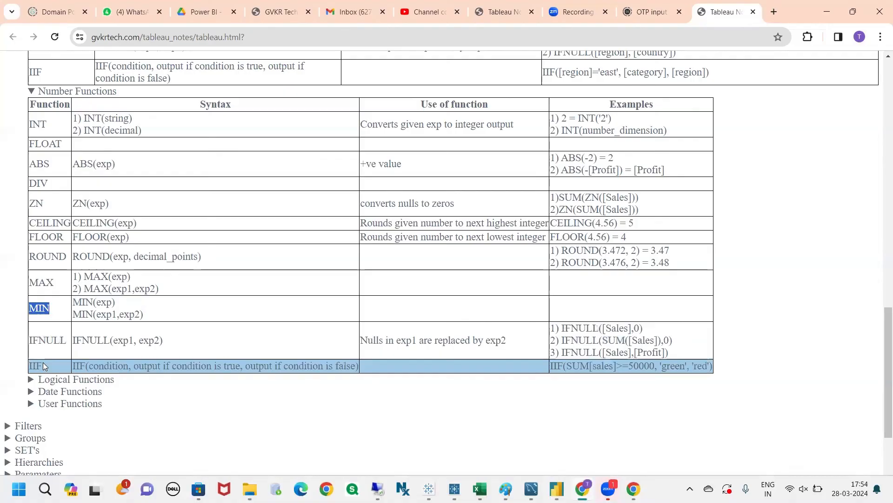
{"action": "scroll", "coordinate": [42, 366], "scroll_direction": "up", "scroll_amount": 5}
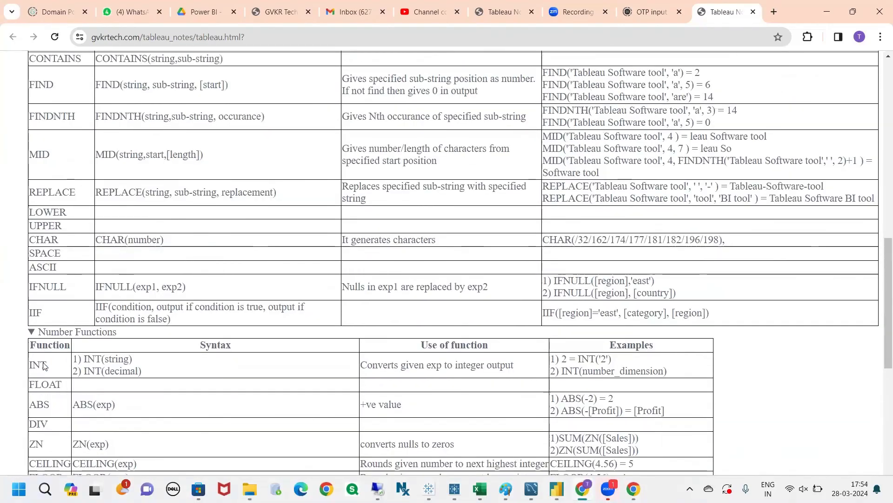
{"action": "scroll", "coordinate": [43, 366], "scroll_direction": "up", "scroll_amount": 14}
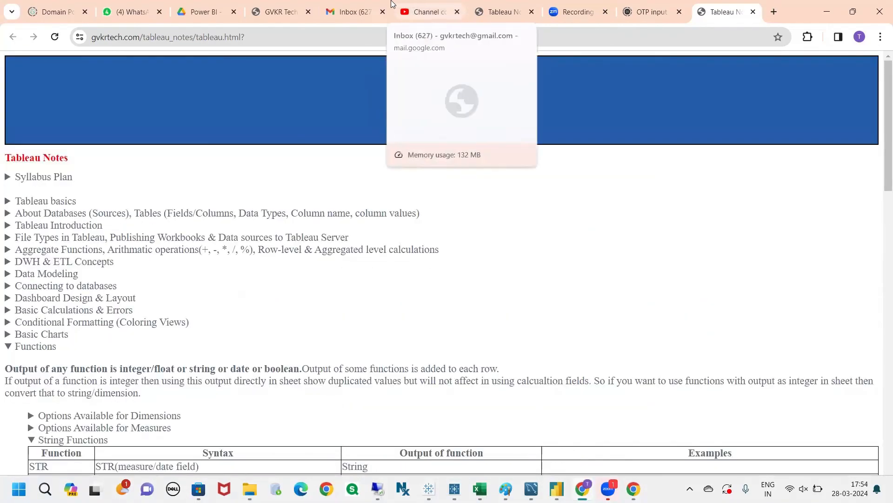